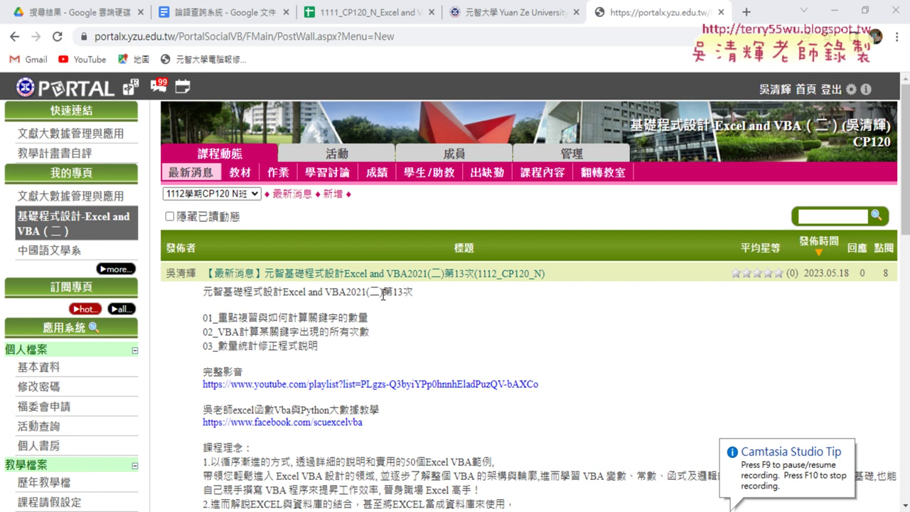
- Highlight the 第13次 lesson topics on counting keyword occurrences, then switch to the 論語查詢系統 workbook
left_click_drag(383, 292, 413, 293)
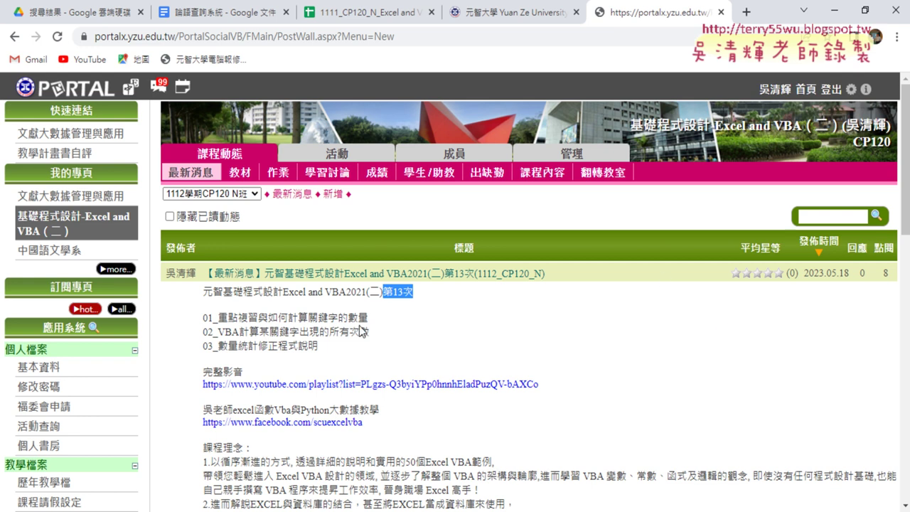
left_click_drag(269, 318, 369, 320)
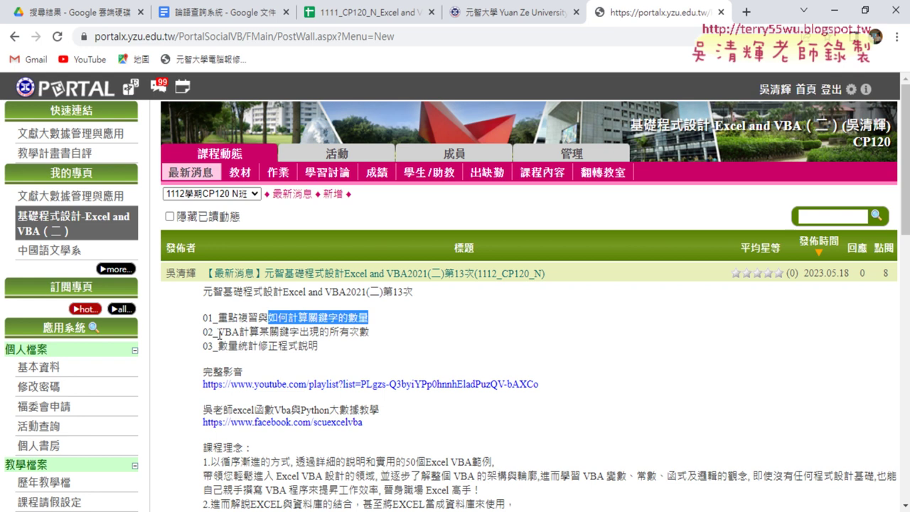
mouse_move(219, 331)
left_mouse_down()
mouse_move(280, 344)
mouse_move(369, 332)
left_mouse_up()
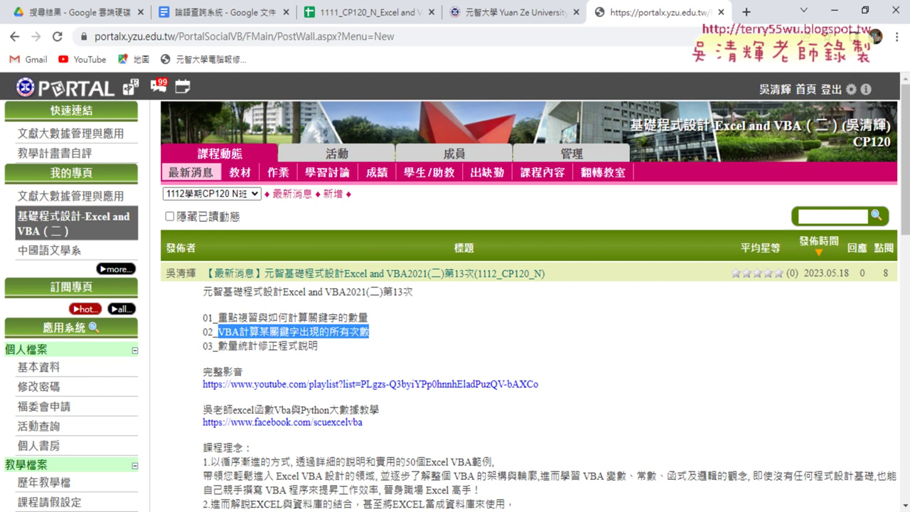
key("alt+Tab")
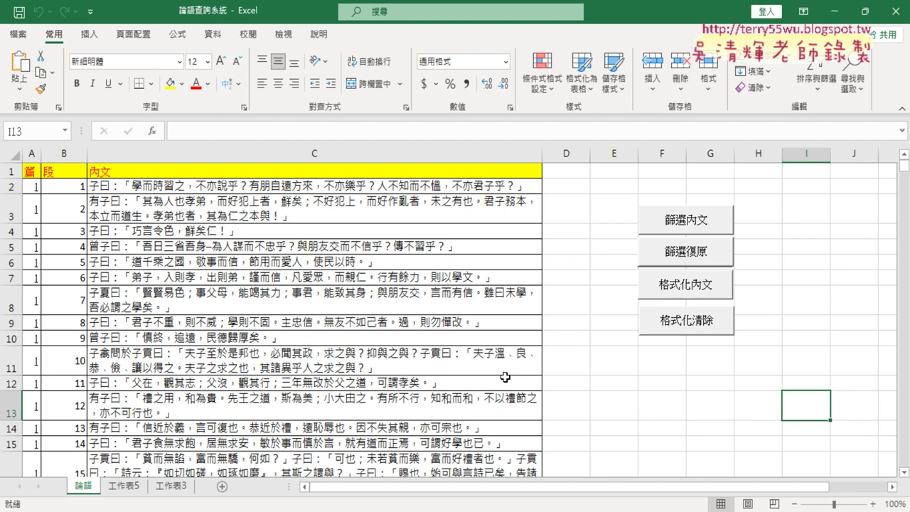
- Enable the 開發人員 (Developer) ribbon tab through Excel Options' Customize Ribbon page
left_click(89, 11)
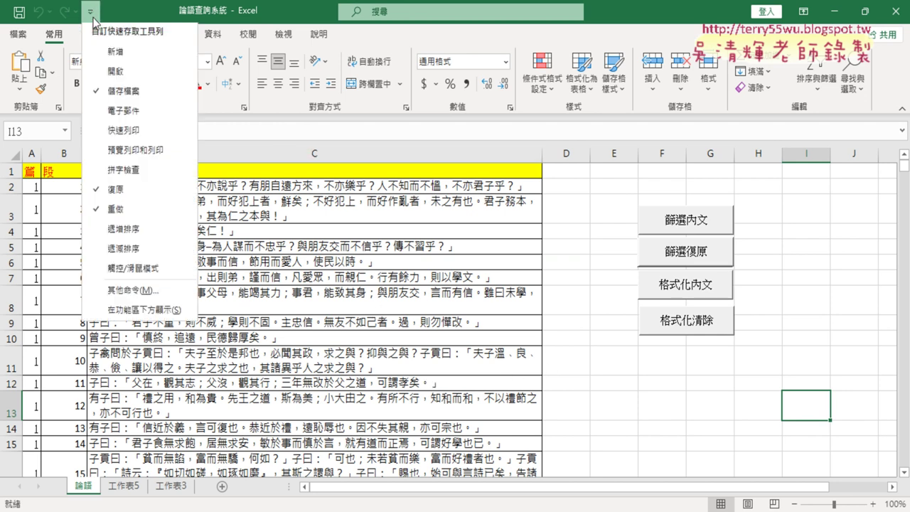
left_click(132, 292)
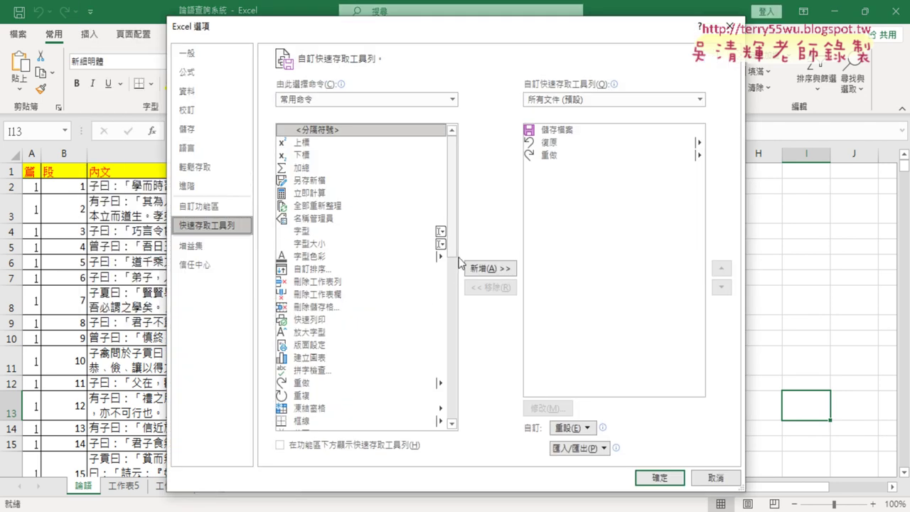
left_click(207, 206)
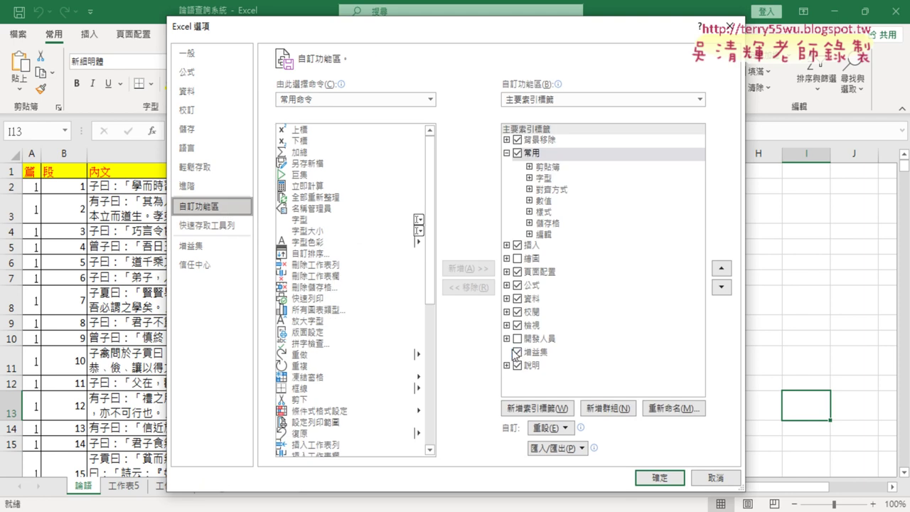
left_click(517, 339)
left_click(654, 477)
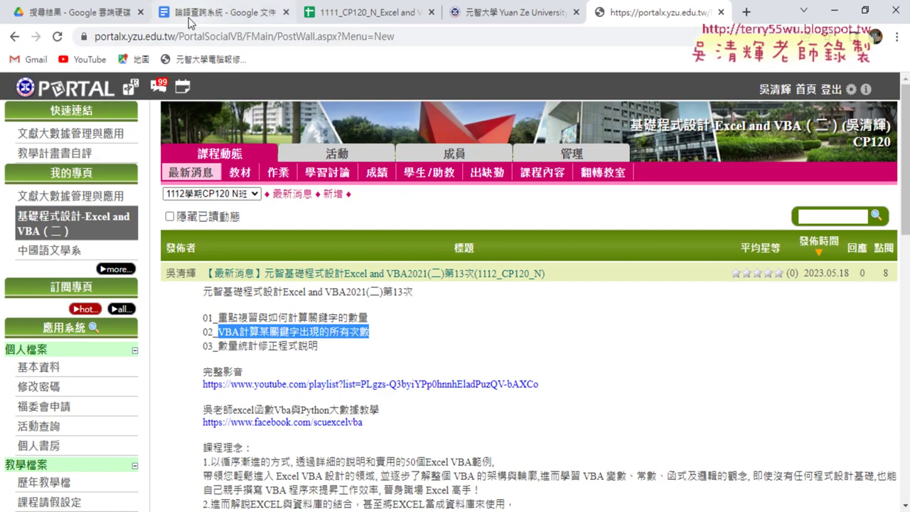
- Open the 論語查詢系統 document from _雲端白板畫面 > 05_檢視與參照函數 in Google Drive
left_click(74, 11)
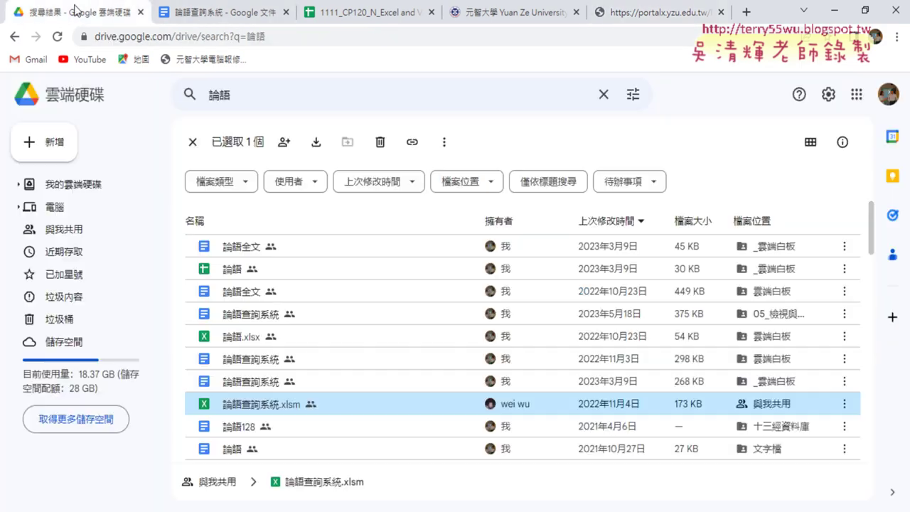
left_click(15, 38)
double_click(285, 245)
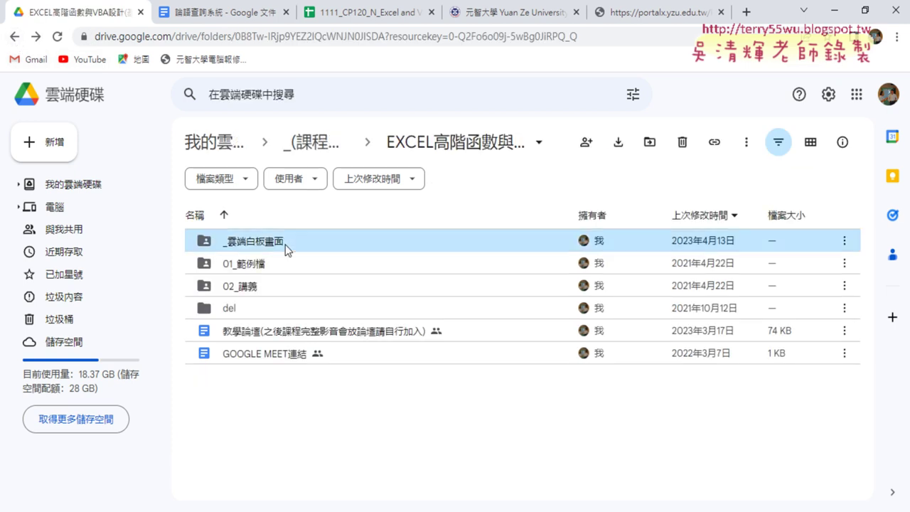
double_click(293, 334)
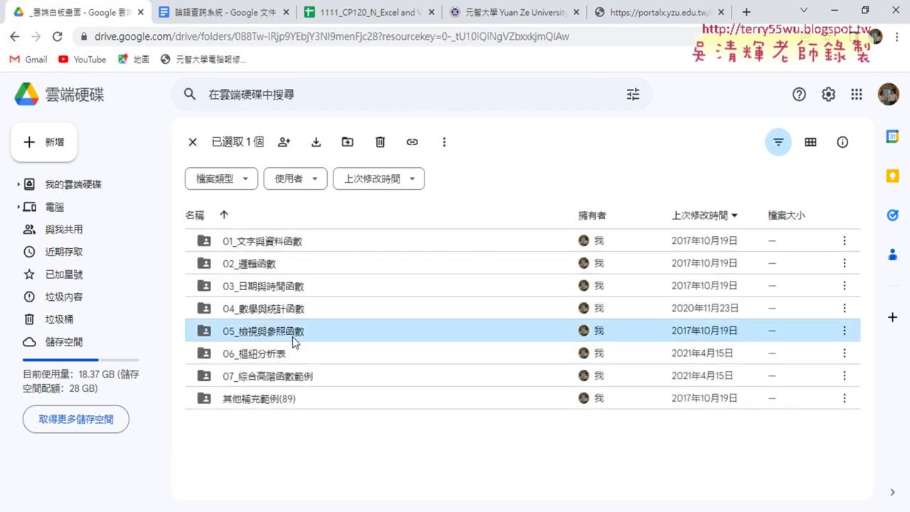
scroll(382, 343, "down", 3)
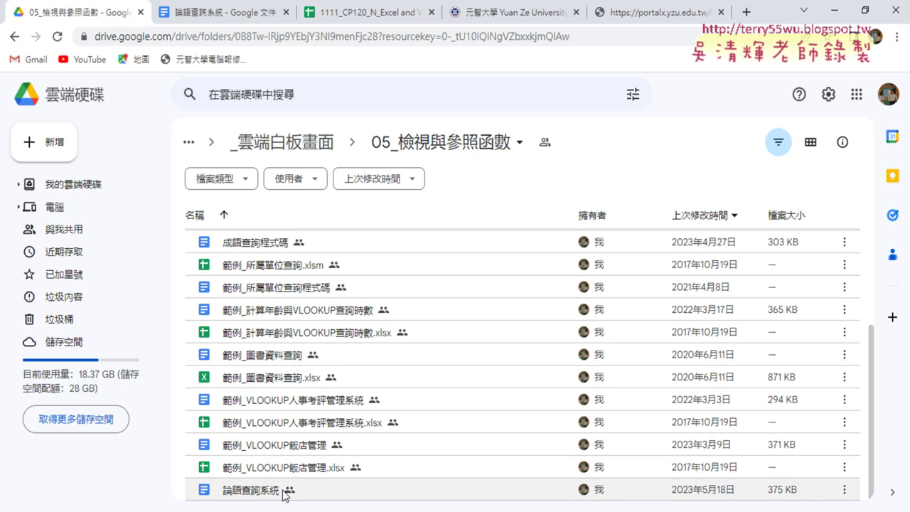
double_click(260, 498)
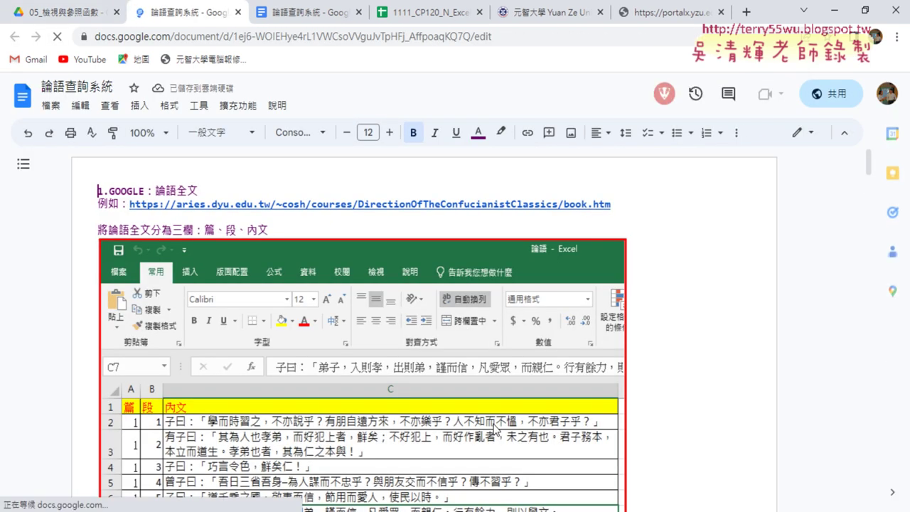
- Follow the document's aries.dyu.edu.tw link to open the 論語全文 web page
left_click(445, 204)
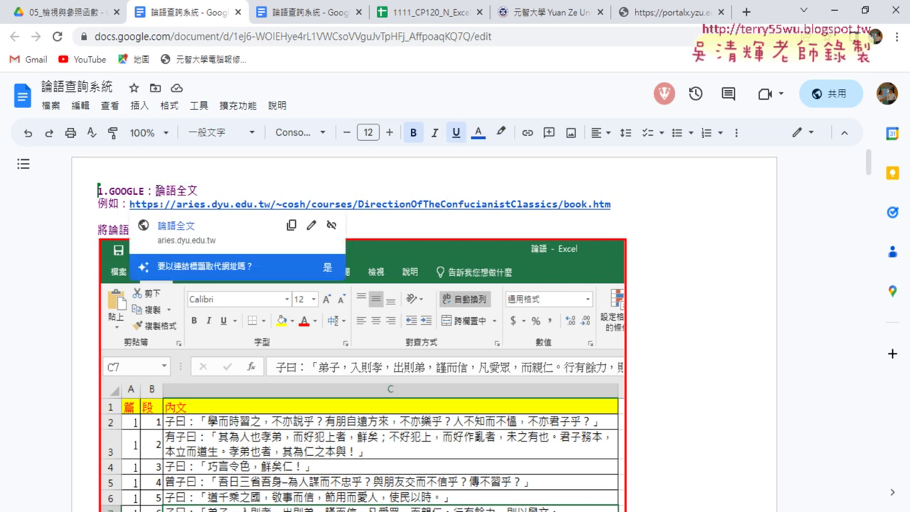
left_click_drag(156, 191, 198, 191)
left_click(305, 206)
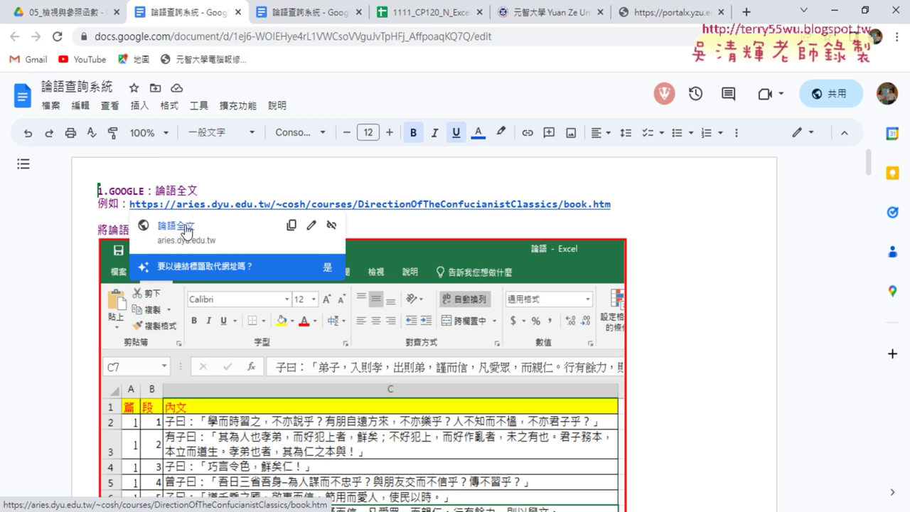
left_click(186, 227)
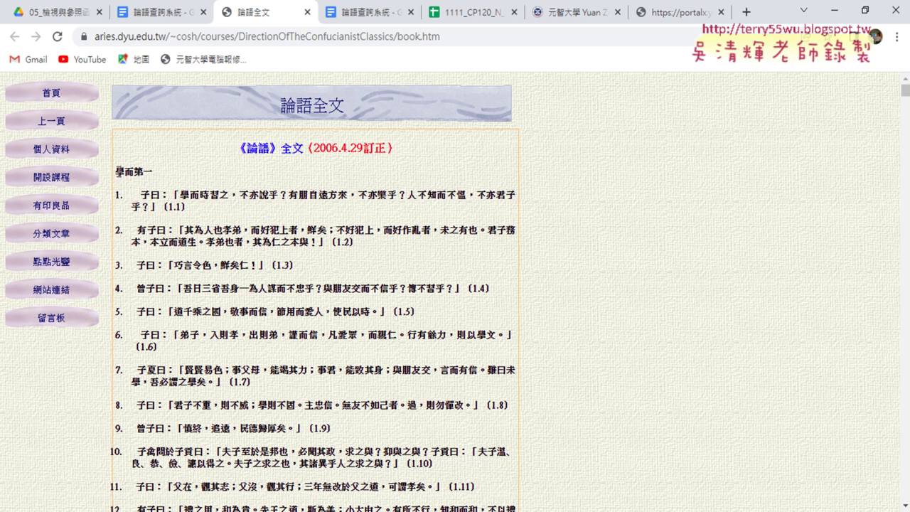
- Highlight the 學而第一 chapter heading and the first verse's number on the 論語全文 page
left_click_drag(112, 174, 150, 175)
left_click(117, 193)
left_click_drag(118, 193, 129, 192)
scroll(192, 213, "down", 5)
scroll(170, 185, "up", 5)
left_click_drag(159, 173, 116, 173)
scroll(172, 217, "down", 3)
scroll(215, 134, "up", 2)
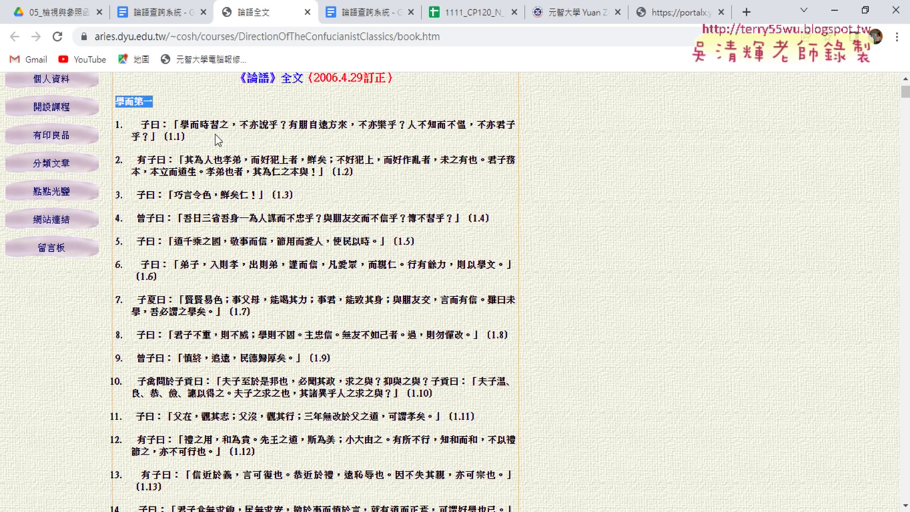
left_click_drag(214, 134, 142, 127)
- Scroll through the chapters to 里仁第四, then return to the 論語查詢系統 doc's sample table
scroll(252, 235, "down", 2)
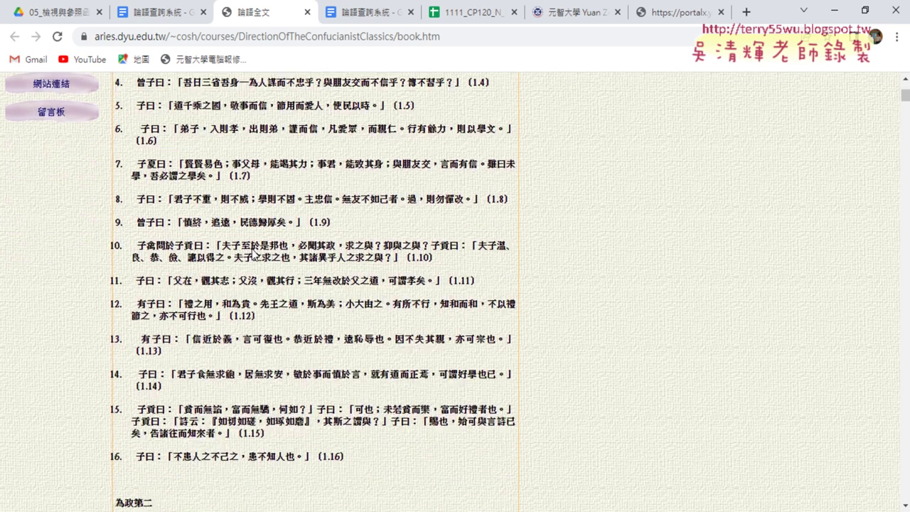
scroll(253, 250, "down", 3)
scroll(253, 242, "down", 1)
scroll(254, 241, "down", 4)
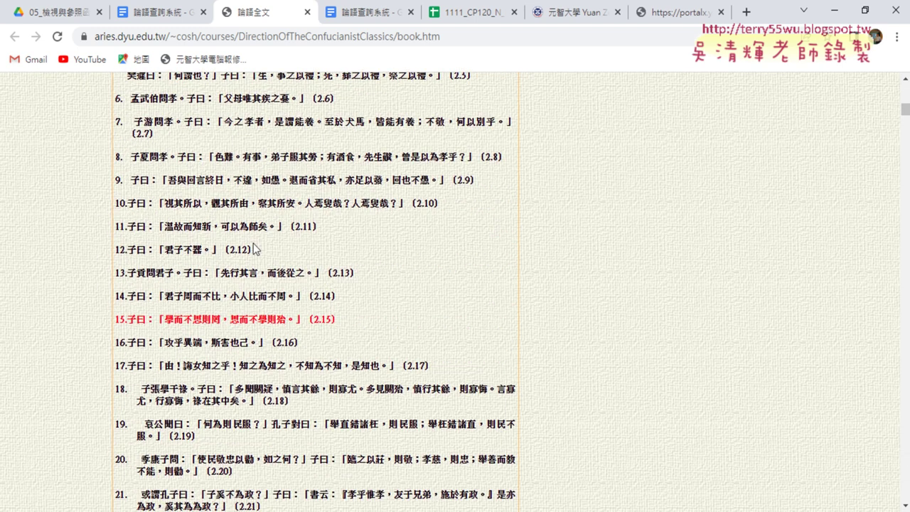
scroll(254, 237, "down", 7)
scroll(254, 238, "down", 8)
scroll(254, 238, "down", 4)
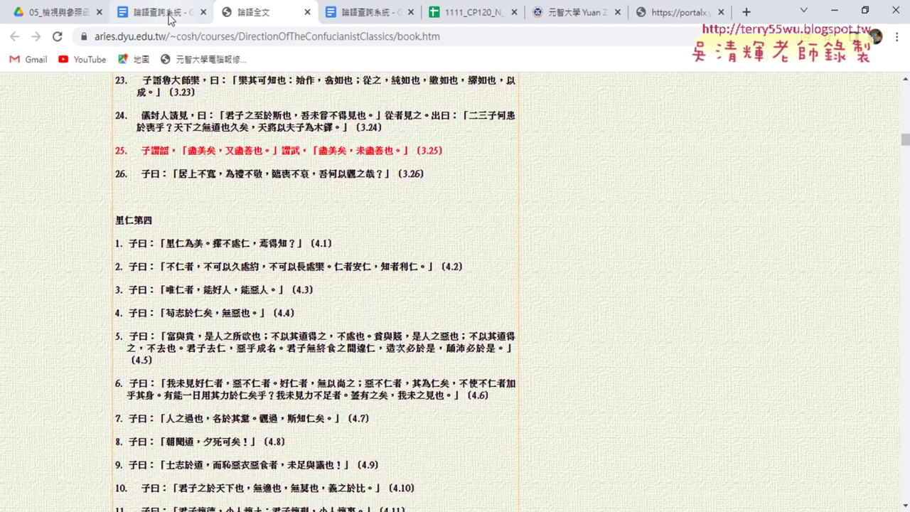
left_click(173, 19)
scroll(220, 240, "down", 2)
scroll(220, 240, "down", 2)
- Circle the 篇 header in the doc's sample table, then select column A's 篇 values in Excel
scroll(217, 238, "up", 1)
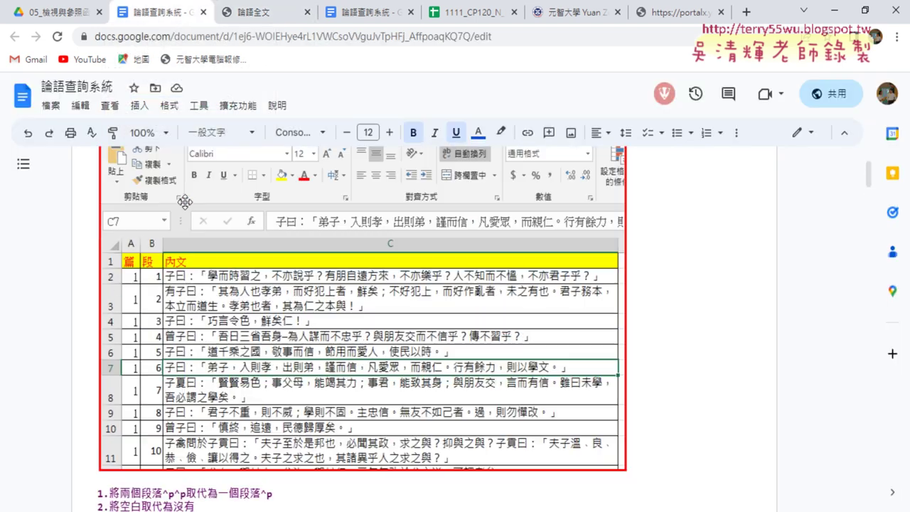
scroll(206, 239, "up", 1)
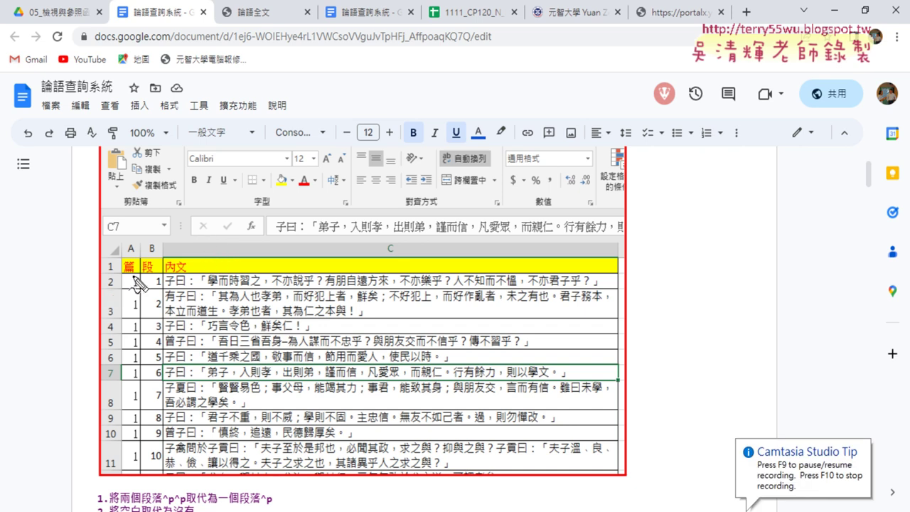
left_click_drag(133, 279, 130, 277)
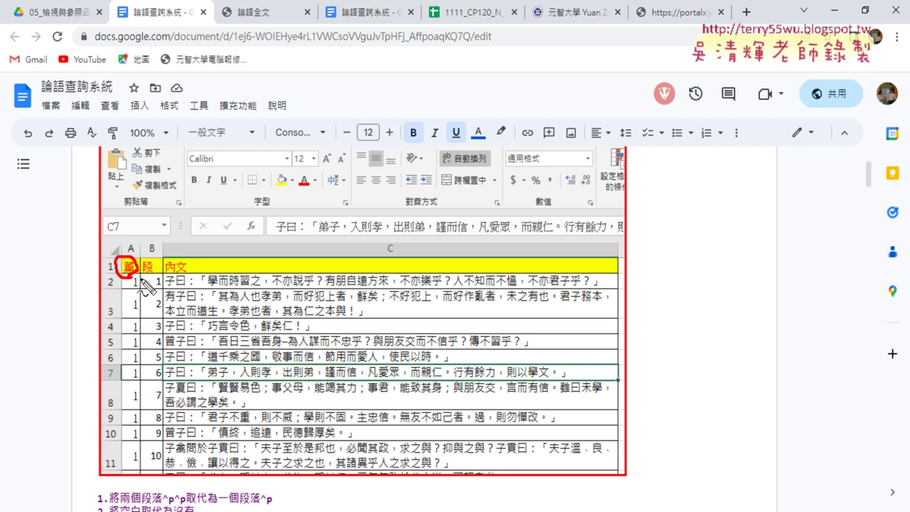
key("Escape")
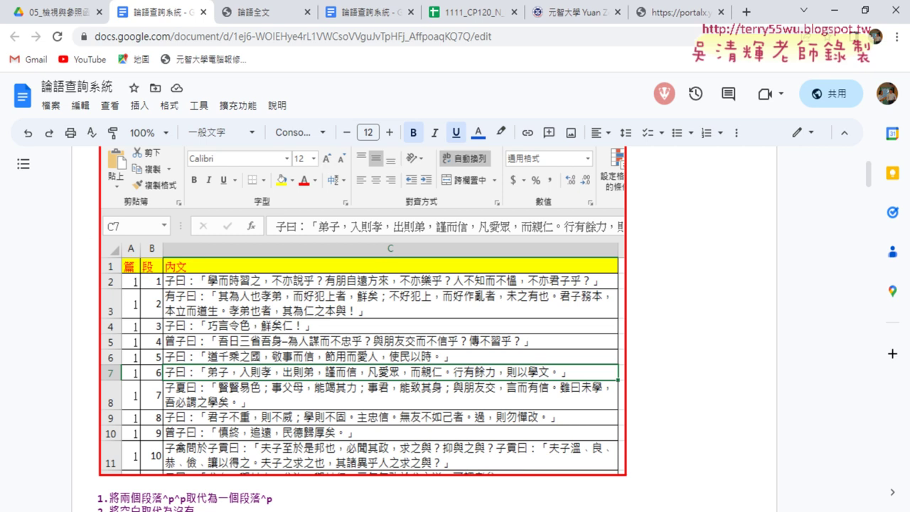
left_click(406, 399)
left_click_drag(31, 190, 31, 320)
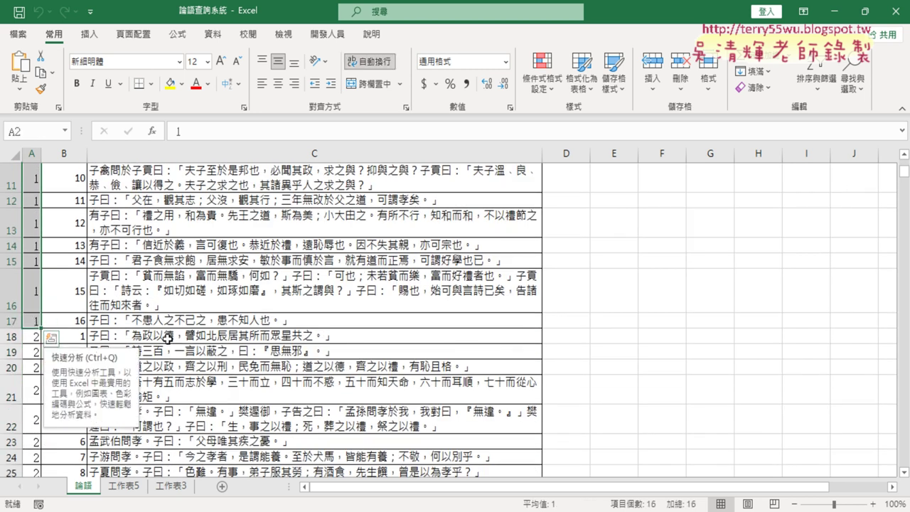
- Replace column A's 篇 values with 1 for rows 2 through 17
scroll(168, 339, "up", 4)
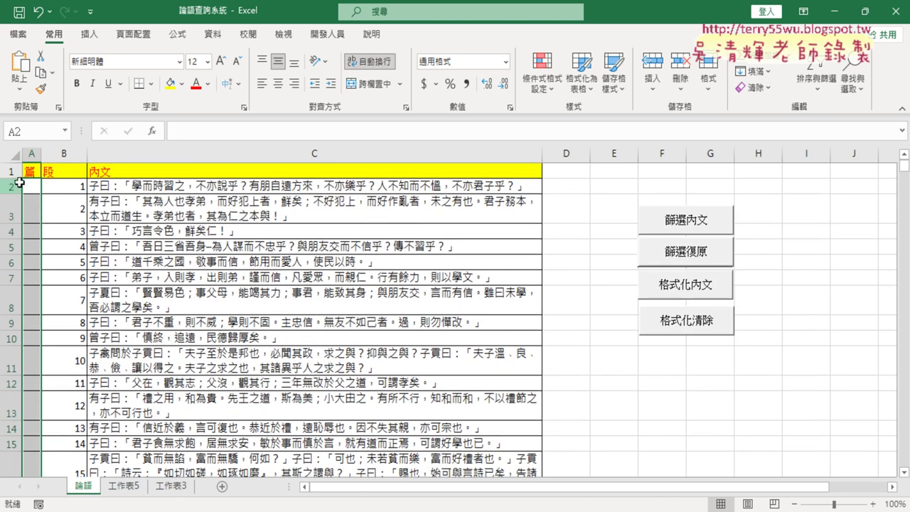
key("Delete")
type("1")
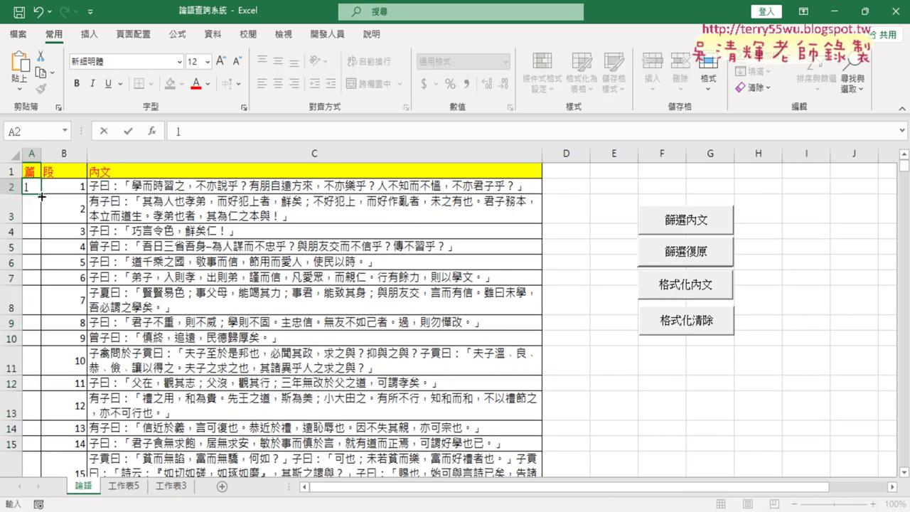
mouse_move(41, 193)
left_mouse_down()
mouse_move(62, 395)
mouse_move(50, 433)
left_mouse_up()
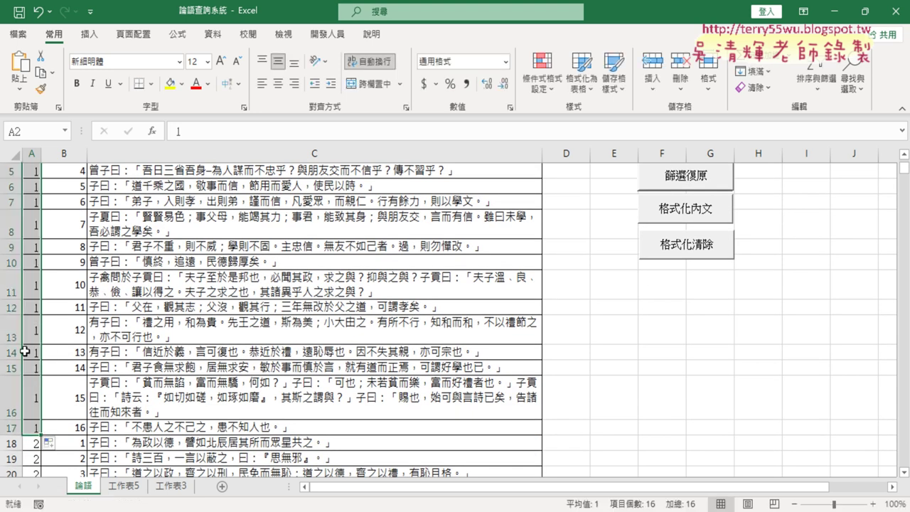
- Fill column B rows 2–17 with paragraph numbers 1 to 16
scroll(235, 327, "up", 2)
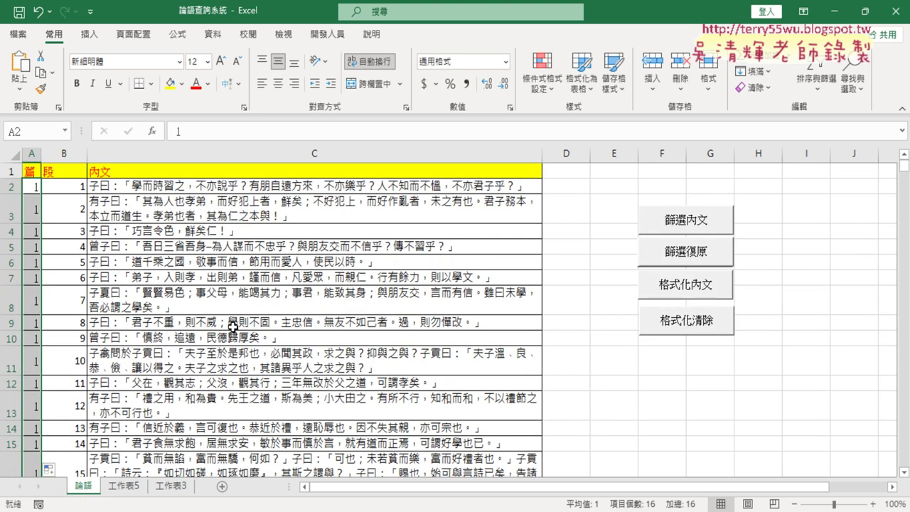
scroll(233, 327, "down", 6)
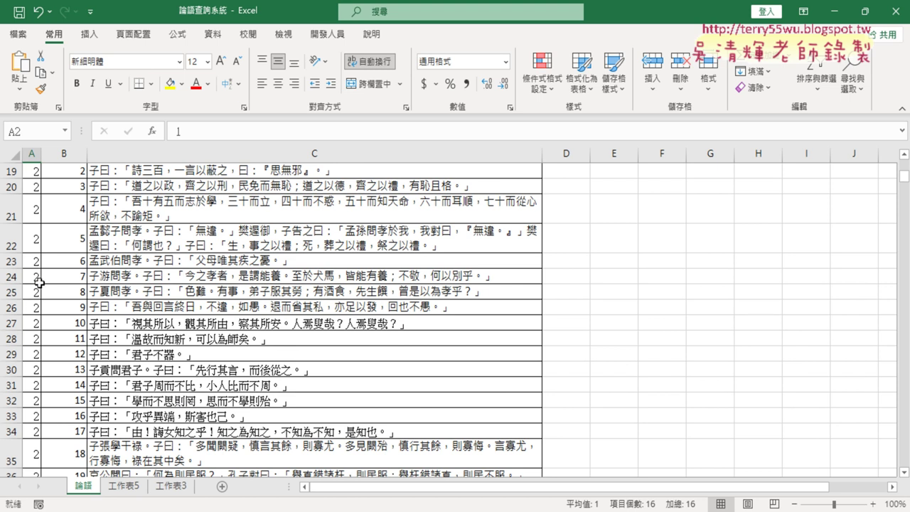
scroll(39, 282, "up", 3)
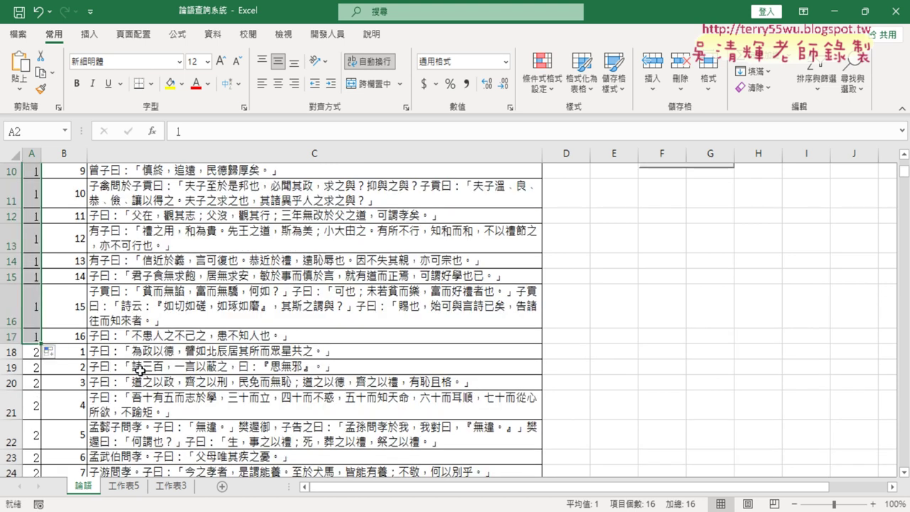
scroll(140, 369, "up", 3)
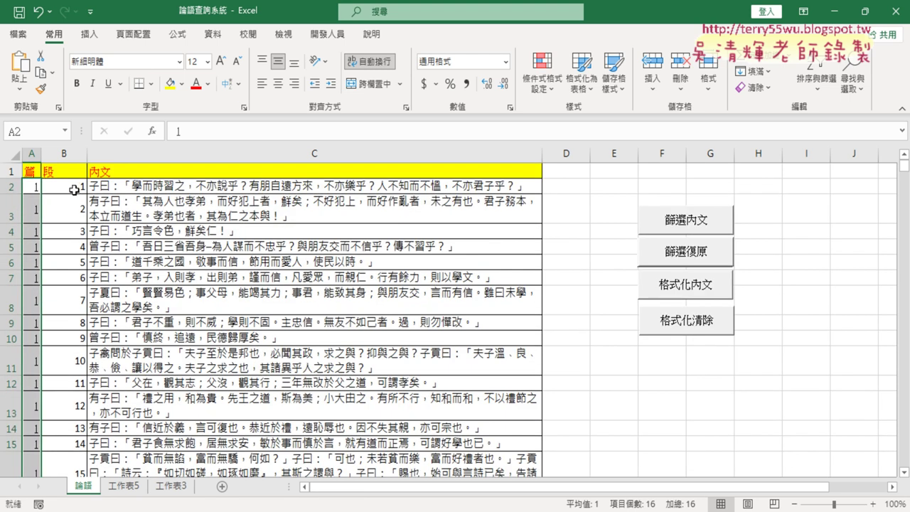
mouse_move(75, 190)
left_mouse_down()
mouse_move(82, 413)
mouse_move(81, 379)
left_mouse_up()
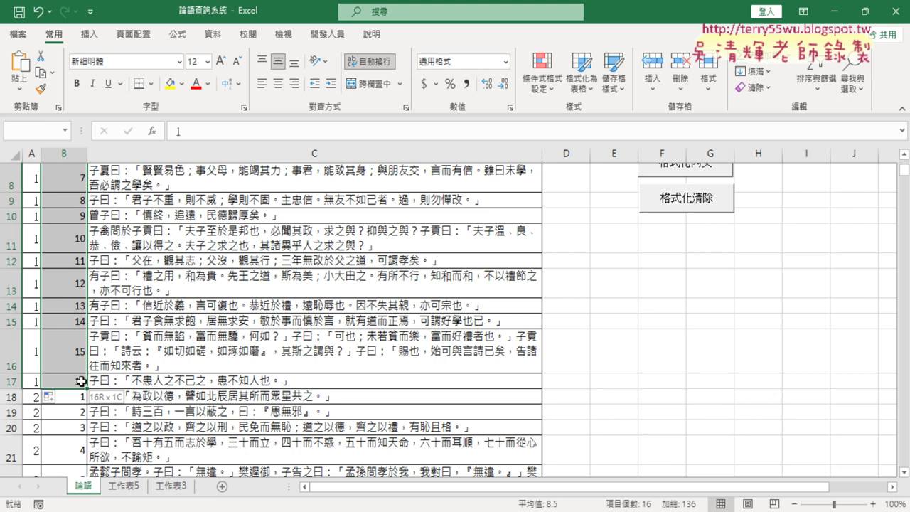
- Undo the numbering, enter 1 in B2, and Ctrl-fill it to B17 as 1–16, then check B18
key("ctrl+z")
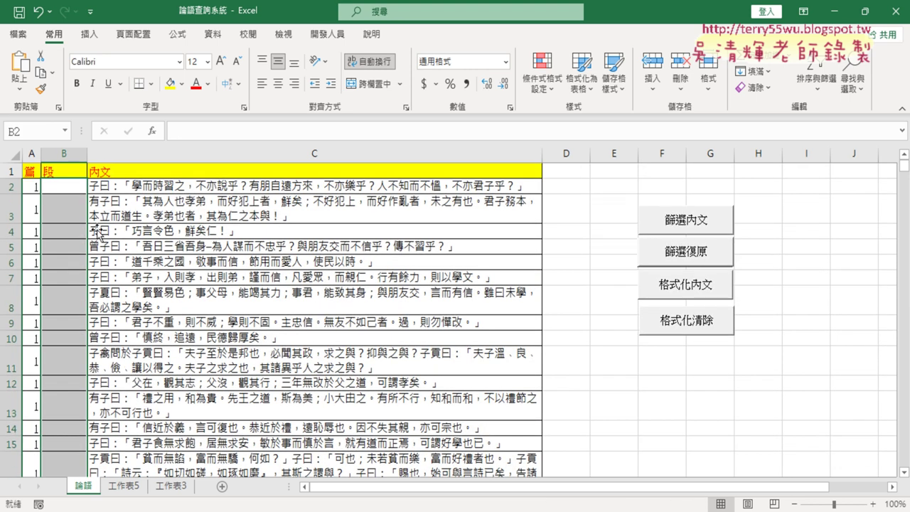
left_click(64, 190)
type("1")
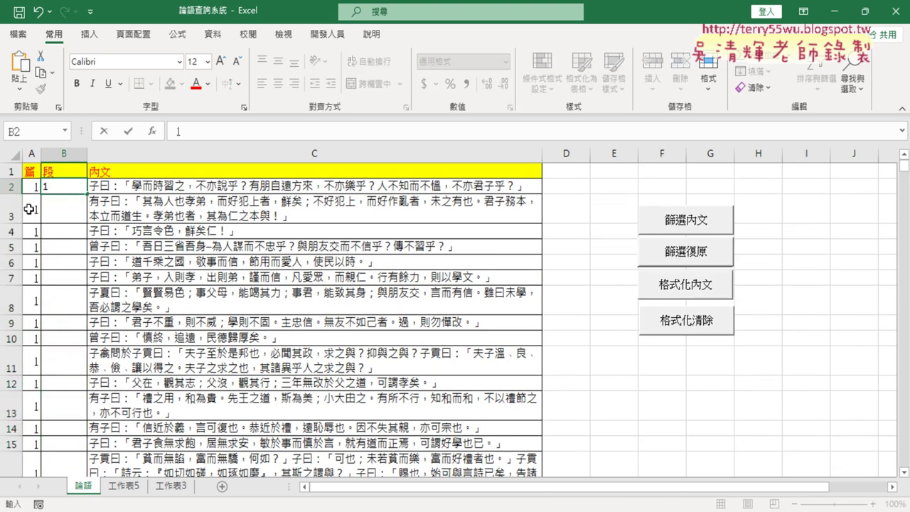
left_click(64, 213)
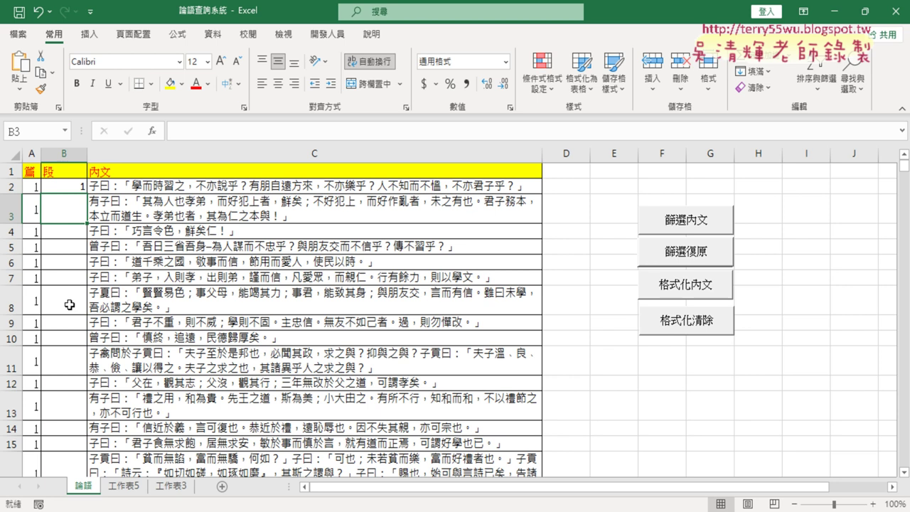
left_click(77, 187)
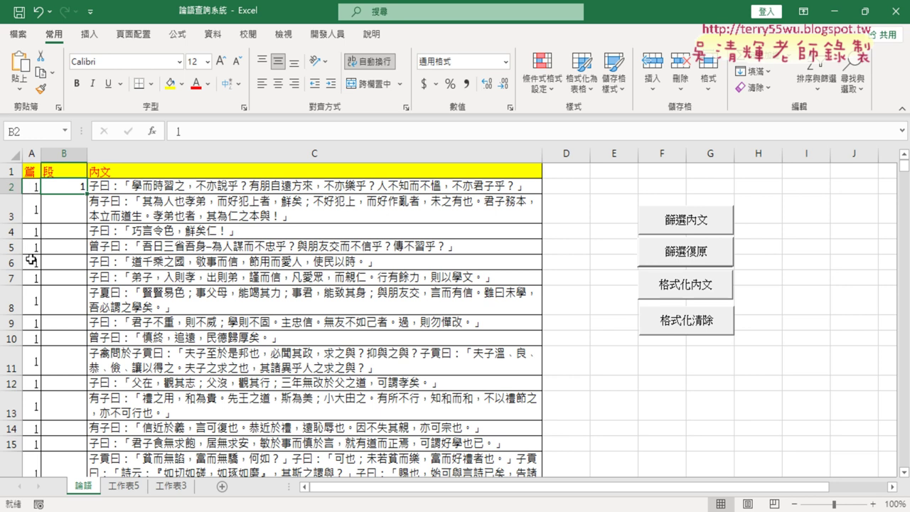
mouse_move(87, 193)
left_mouse_down()
mouse_move(79, 444)
mouse_move(83, 283)
left_mouse_up()
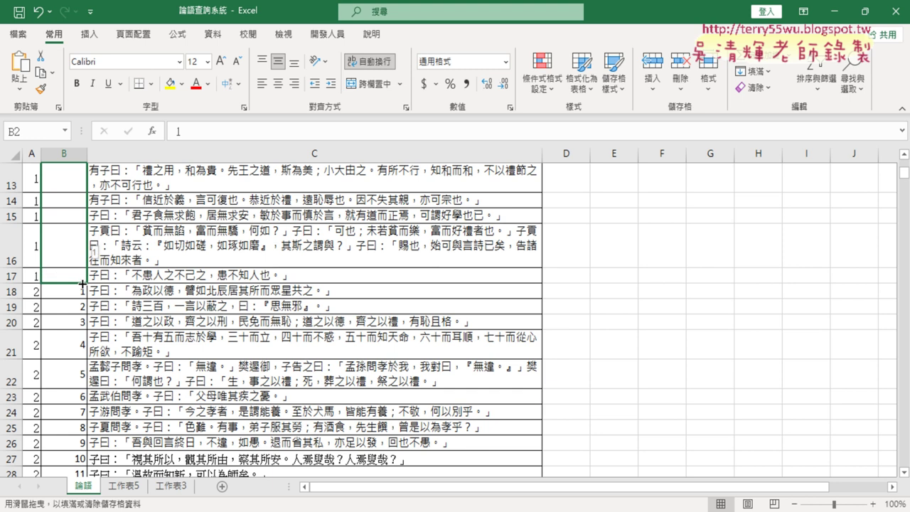
key("ctrl")
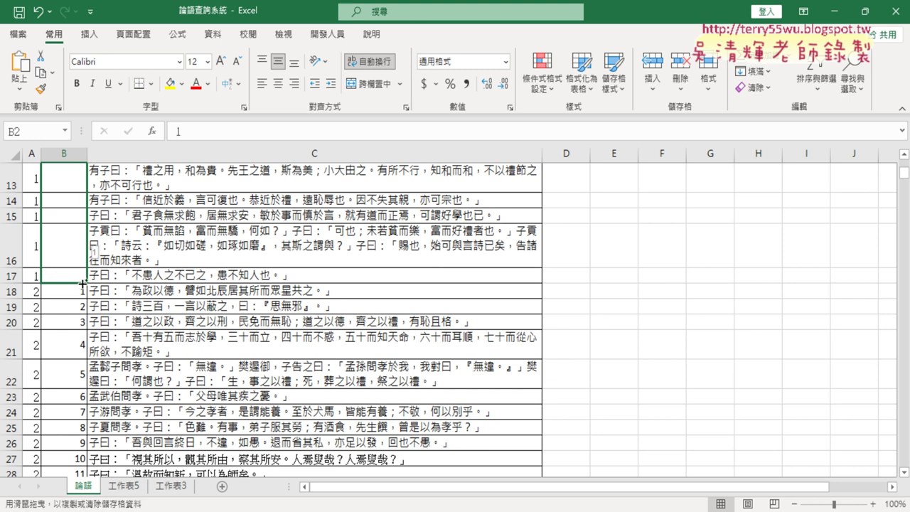
left_click_drag(82, 283, 82, 283)
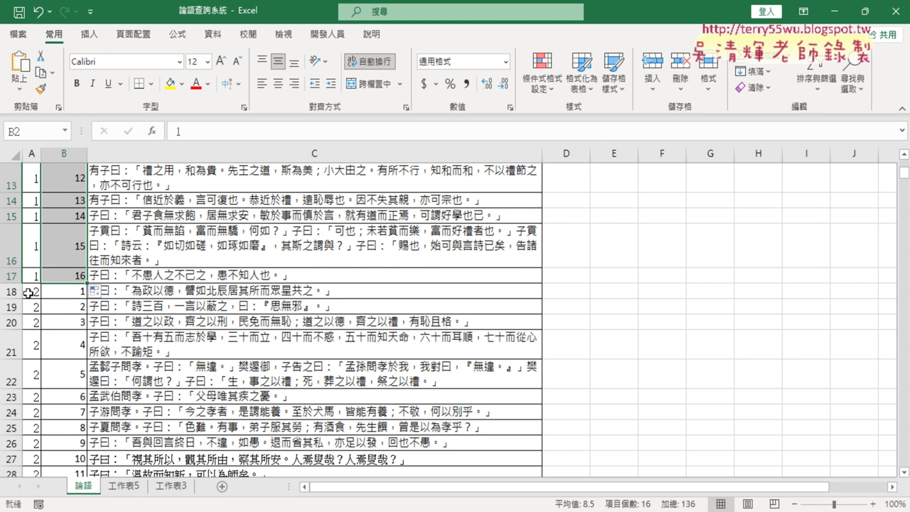
left_click(28, 293)
left_click(66, 292)
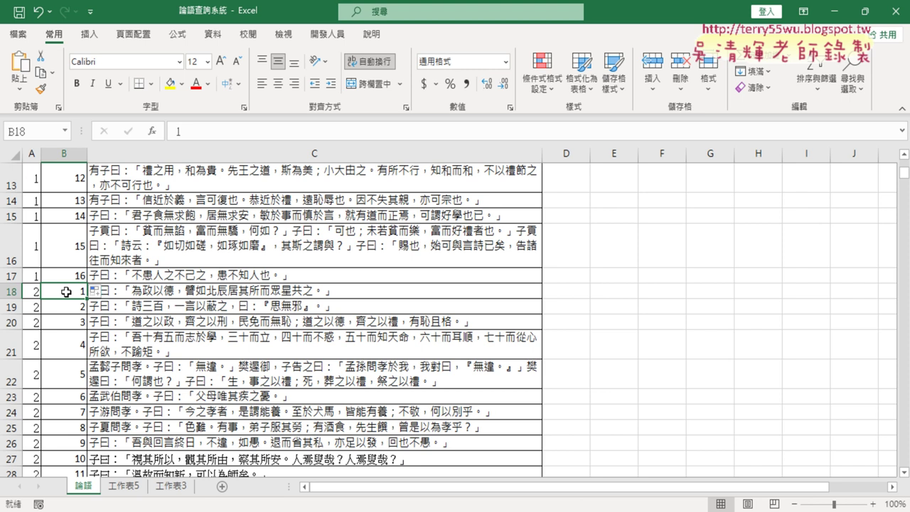
scroll(66, 292, "up", 4)
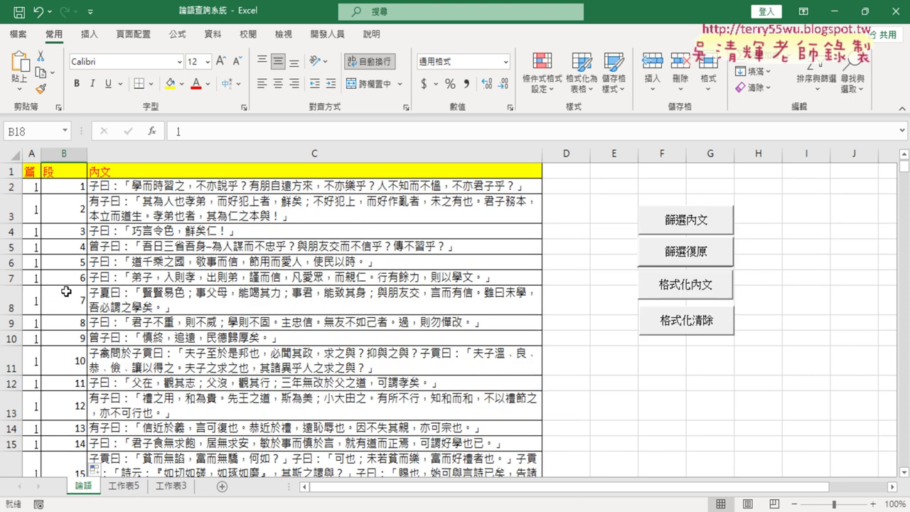
left_click(262, 223)
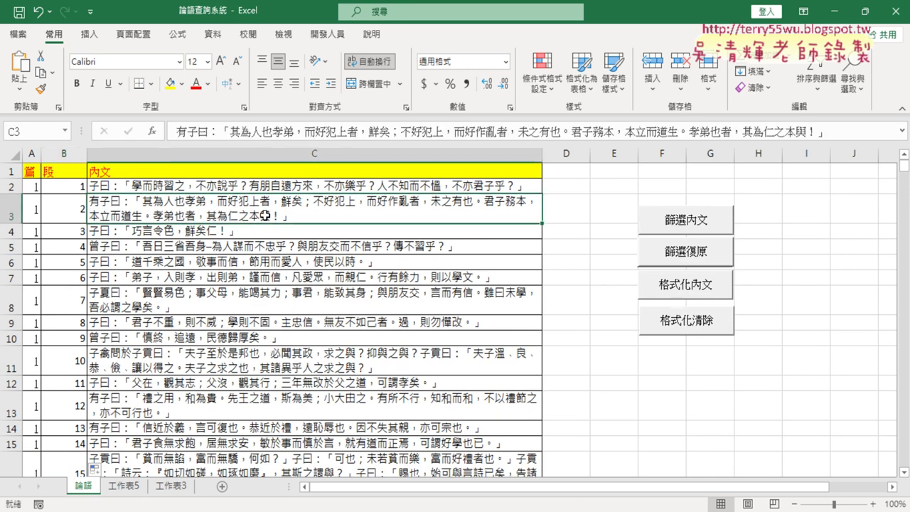
left_click(37, 208)
left_click(10, 209)
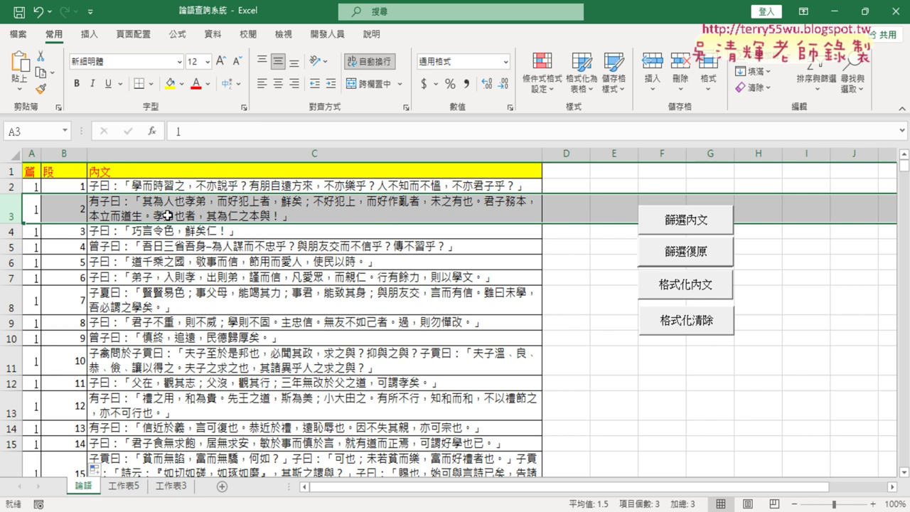
left_click(59, 154)
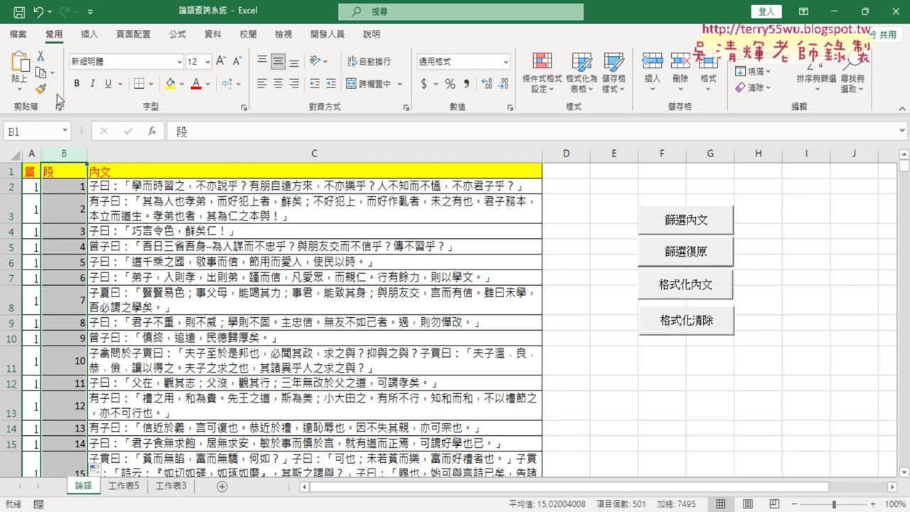
left_click(30, 153)
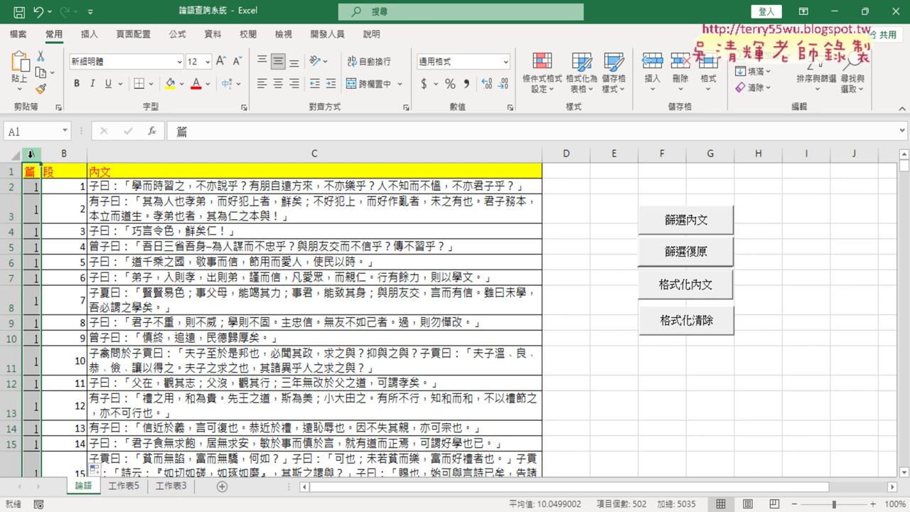
left_click(72, 156)
left_click_drag(32, 154, 67, 153)
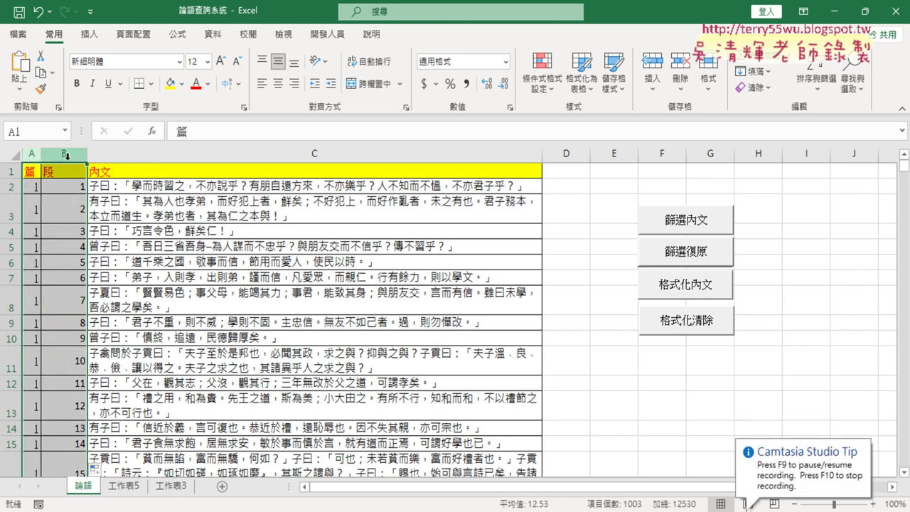
left_click(309, 191)
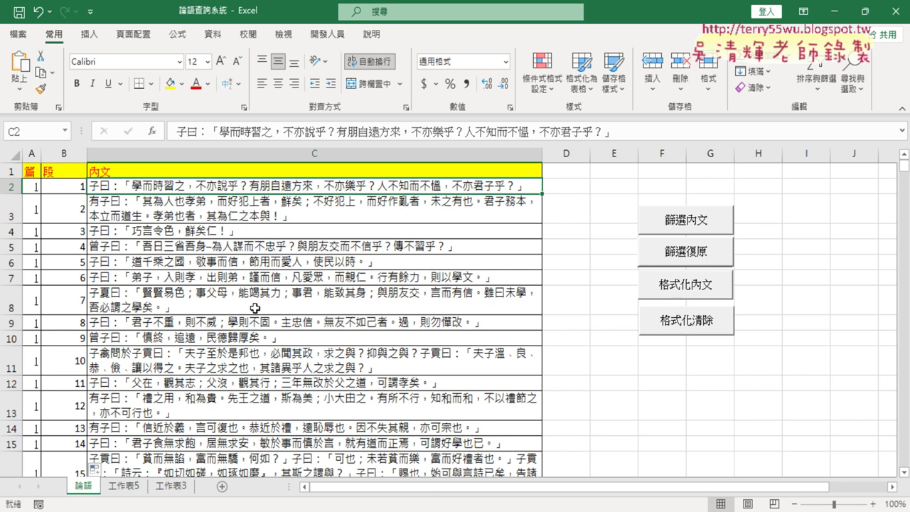
mouse_move(437, 506)
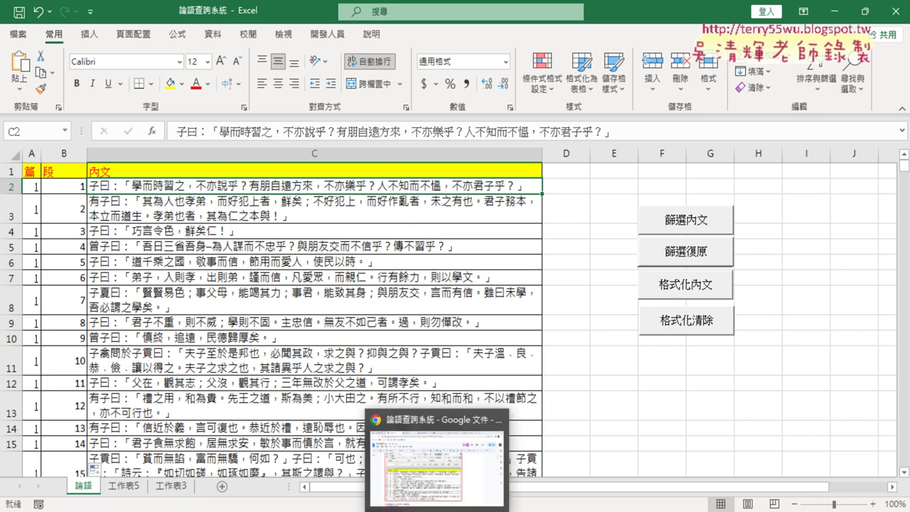
- In the portal's course news, expand the Analects count-and-clear post and the 12th session post
left_click(433, 463)
left_click(681, 13)
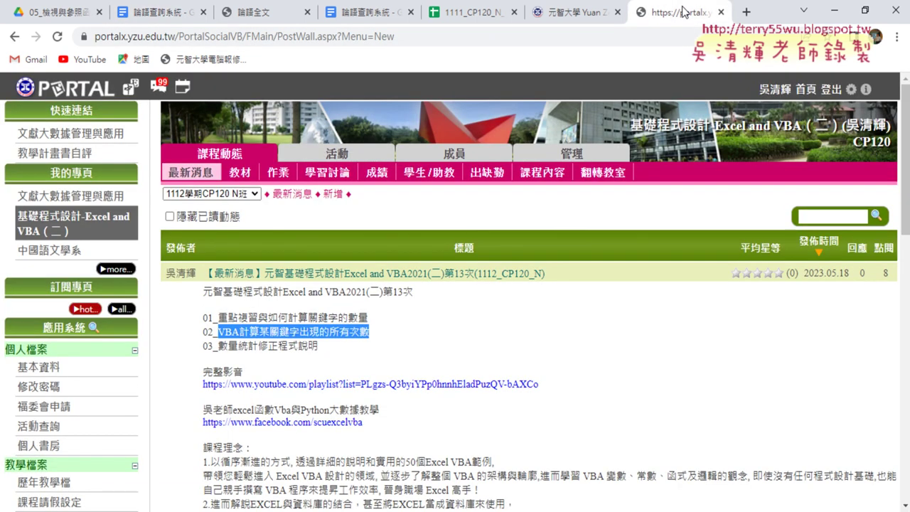
left_click(14, 37)
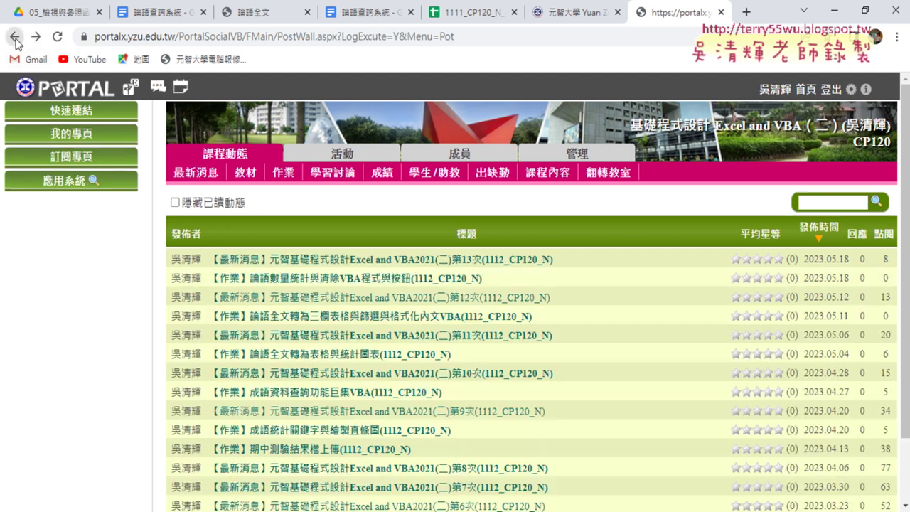
left_click(407, 284)
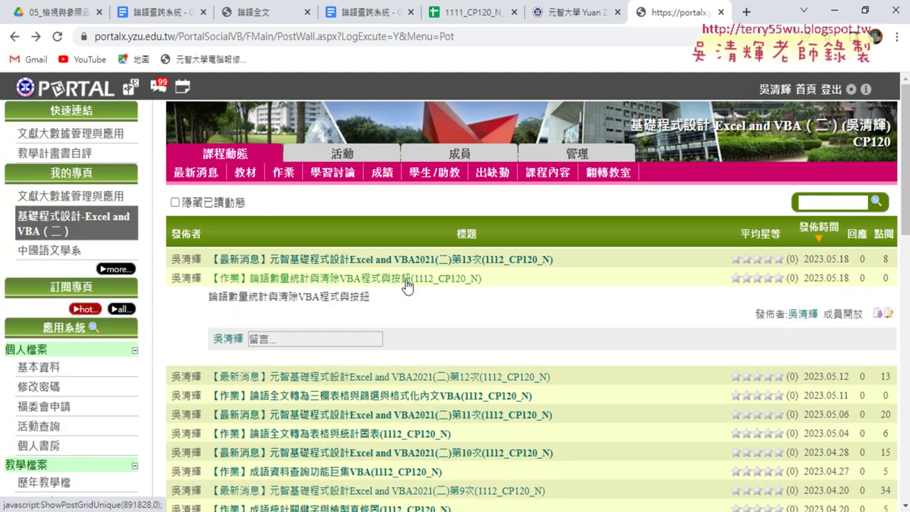
left_click(200, 172)
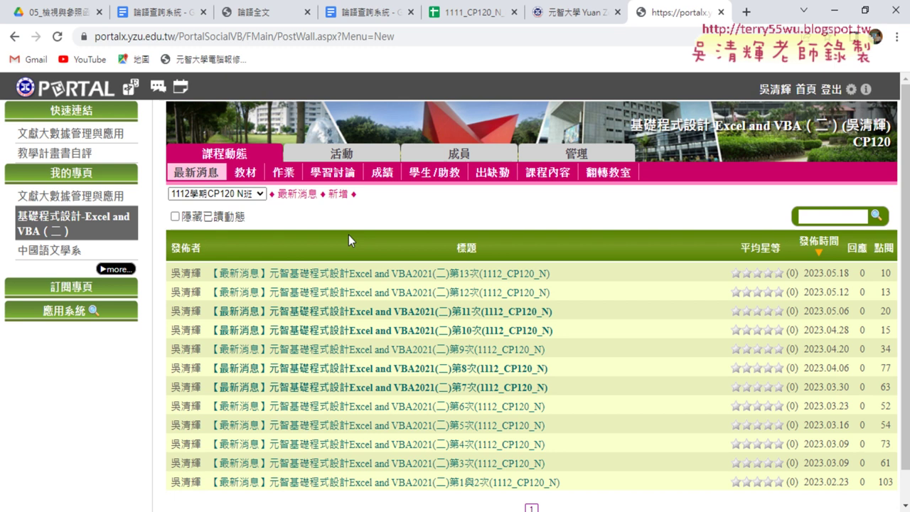
left_click(434, 292)
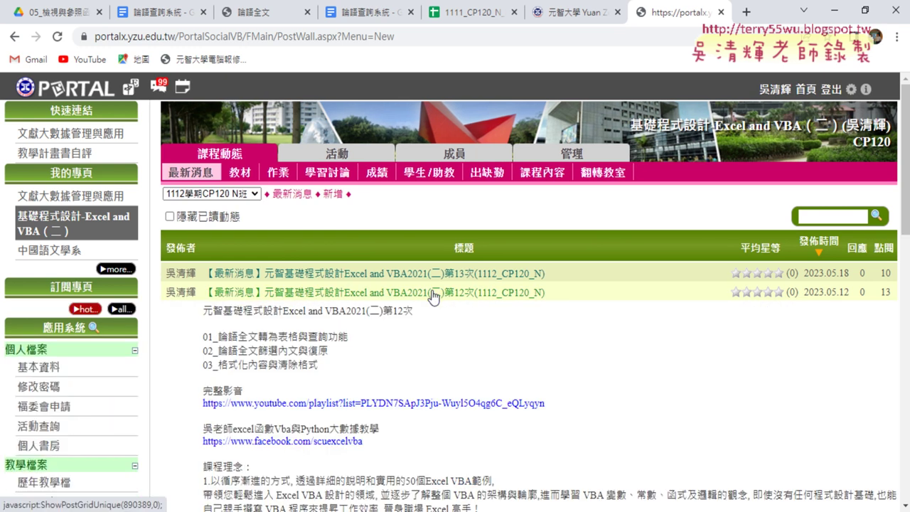
scroll(434, 295, "down", 1)
scroll(434, 295, "down", 3)
scroll(434, 295, "down", 2)
scroll(434, 295, "down", 4)
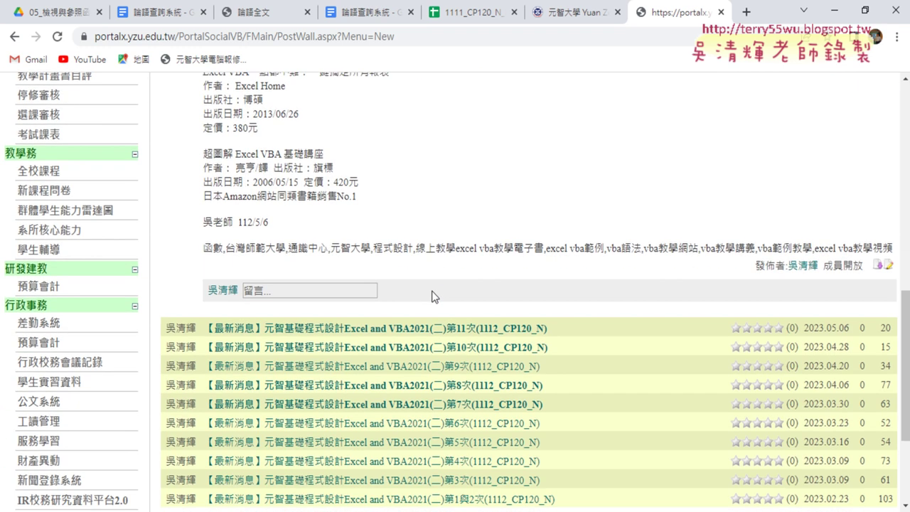
scroll(433, 295, "down", 1)
- Expand the 11th session post and highlight its topics 論語全文轉為表格與查詢功能 and 成語統計與查詢
left_click(507, 299)
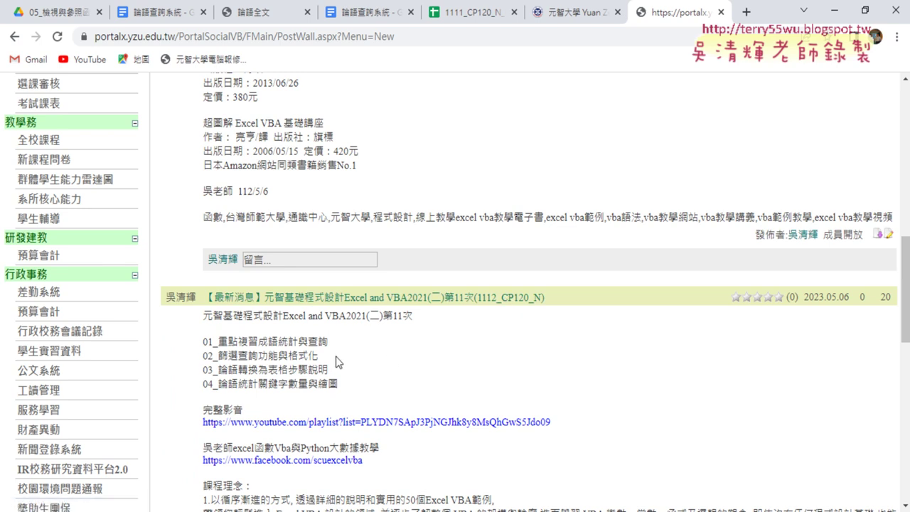
scroll(337, 359, "up", 3)
scroll(337, 354, "up", 4)
scroll(338, 347, "up", 4)
scroll(338, 346, "up", 3)
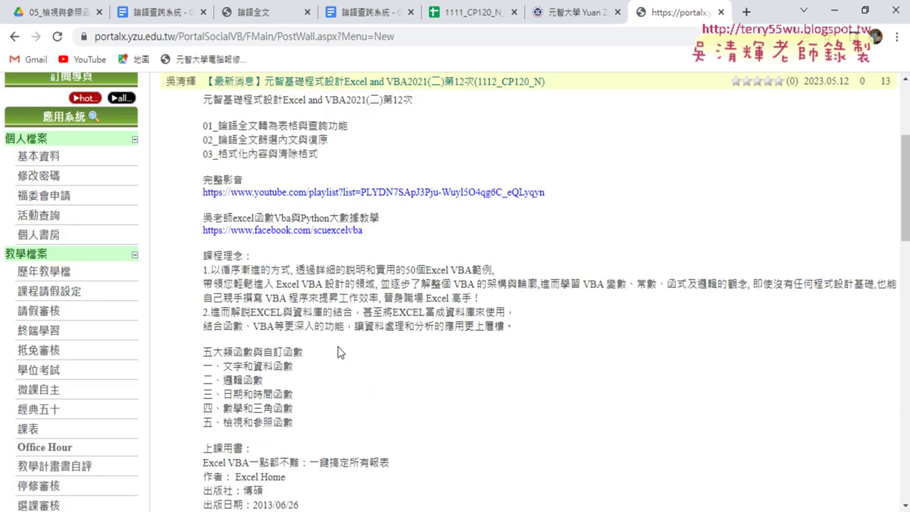
scroll(338, 347, "up", 2)
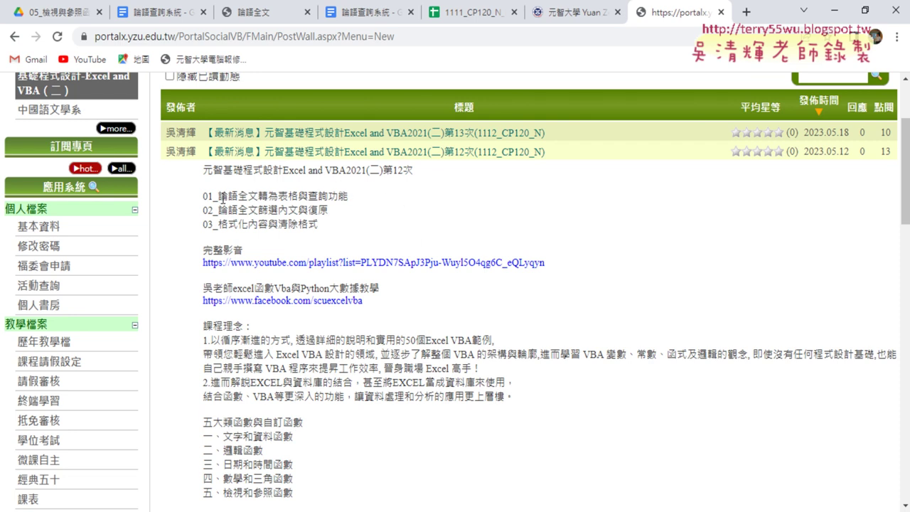
left_click_drag(225, 196, 353, 206)
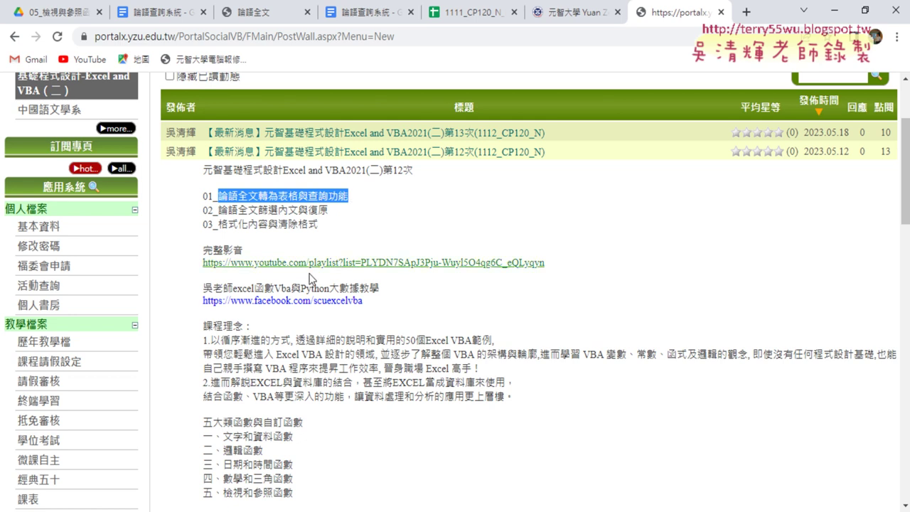
scroll(334, 213, "down", 5)
scroll(309, 325, "down", 3)
scroll(288, 288, "down", 1)
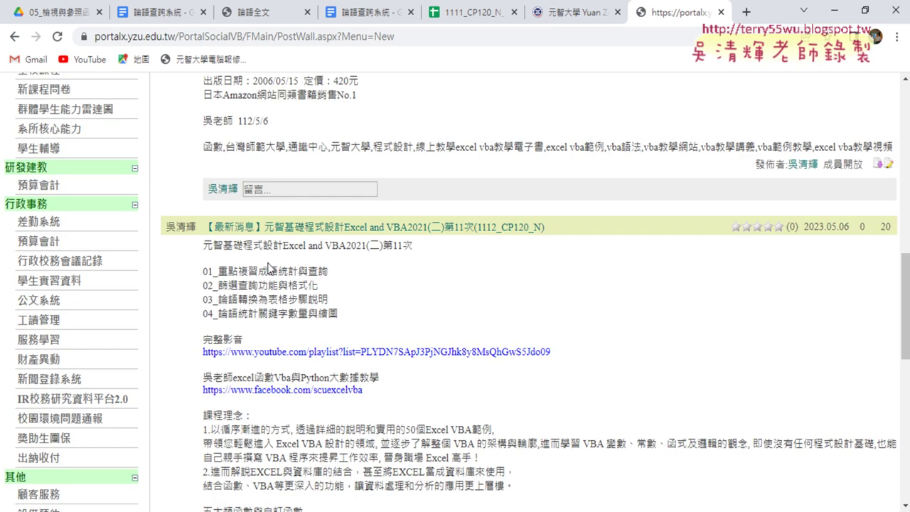
left_click_drag(259, 273, 329, 276)
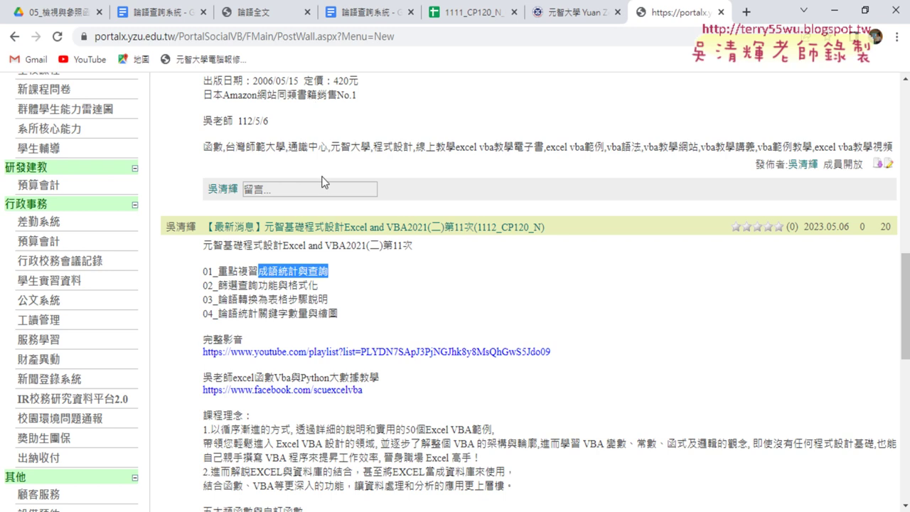
scroll(321, 182, "up", 4)
scroll(322, 182, "up", 5)
- Close the 論語全文 tab to return to the 論語查詢系統 Google Doc
left_click(262, 12)
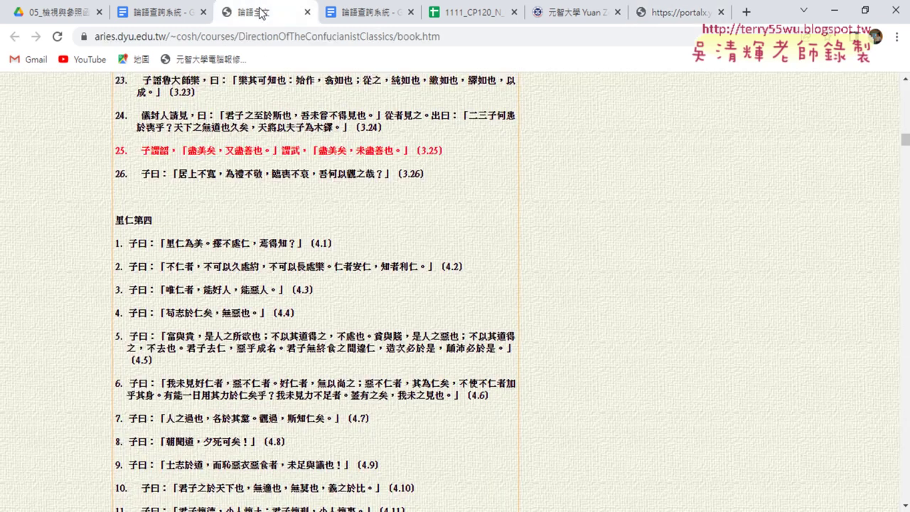
left_click(305, 13)
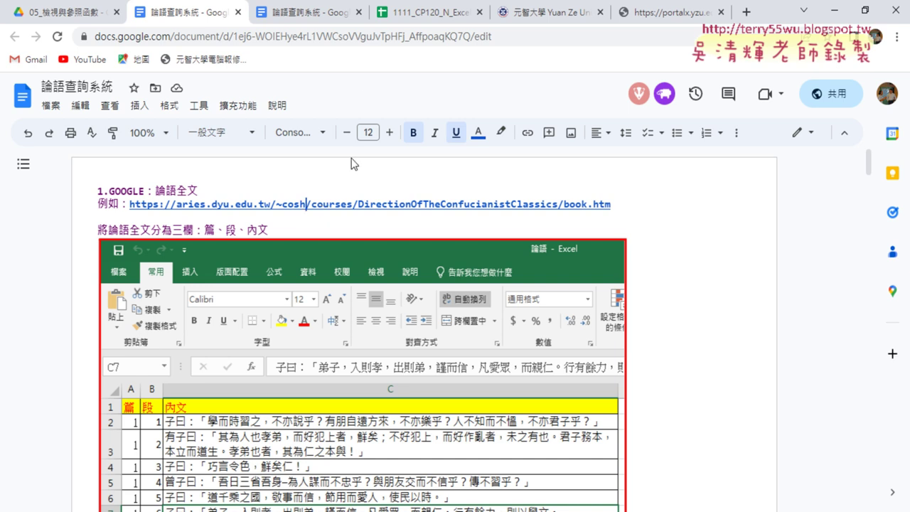
- Scroll through the tutorial's text-to-table instructions in the Google Doc
scroll(306, 264, "down", 3)
scroll(277, 242, "down", 2)
scroll(239, 233, "up", 2)
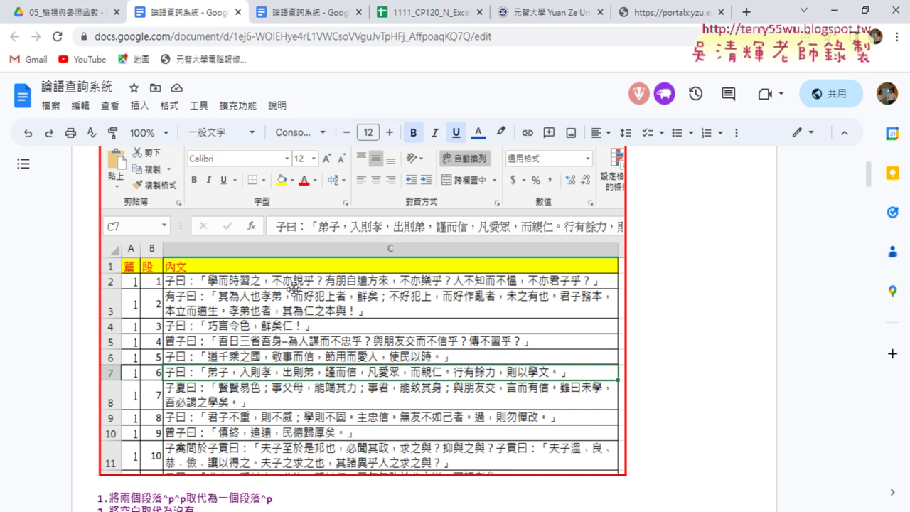
scroll(298, 286, "down", 1)
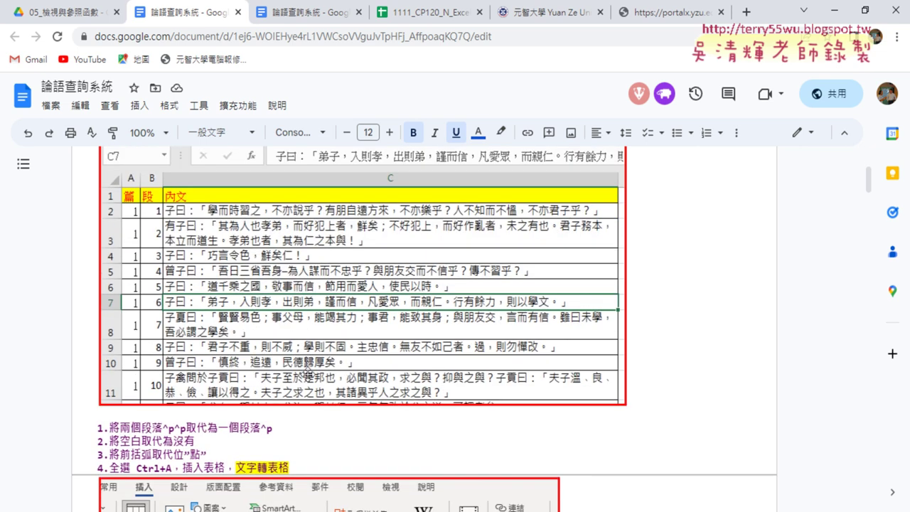
scroll(311, 334, "down", 2)
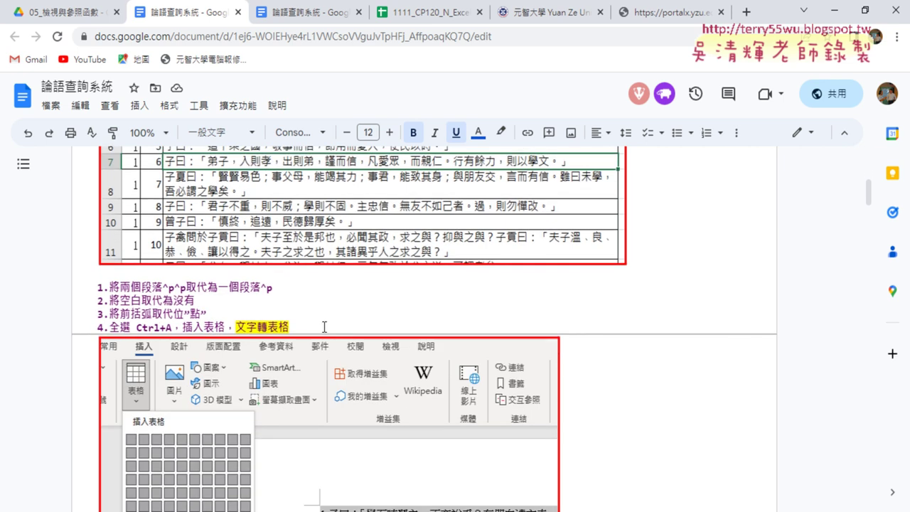
scroll(325, 326, "up", 2)
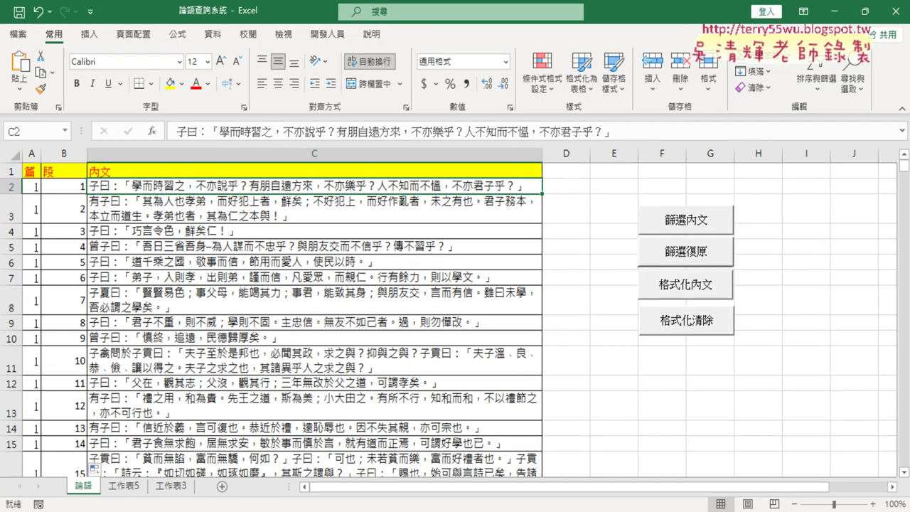
- Confirm the 內文 quotes in column C run from C1 to row 502, then return to the tutorial
left_click(287, 175)
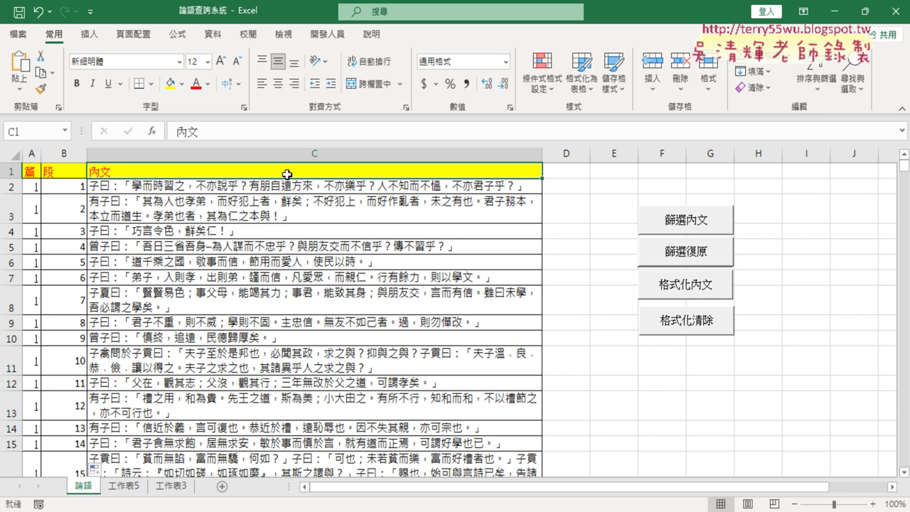
key("ctrl+Down")
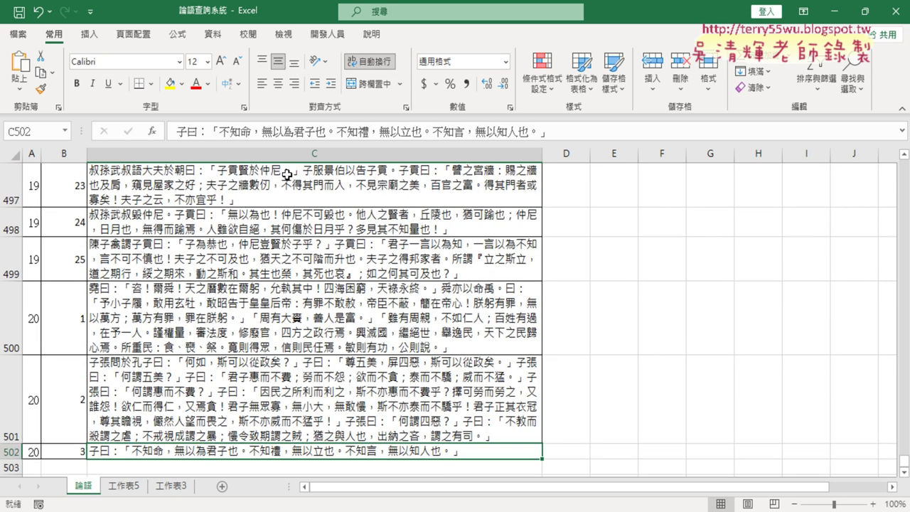
key("ctrl+Up")
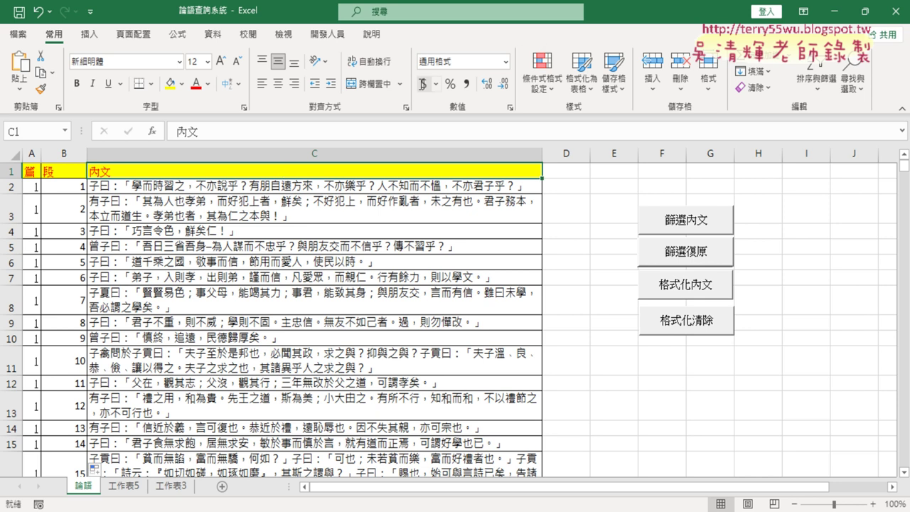
key("alt+Tab")
scroll(375, 384, "down", 5)
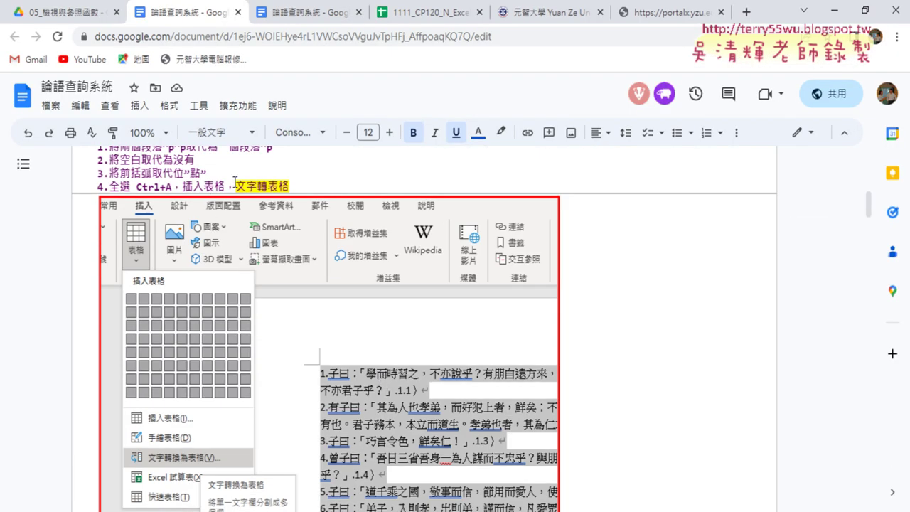
scroll(200, 181, "up", 1)
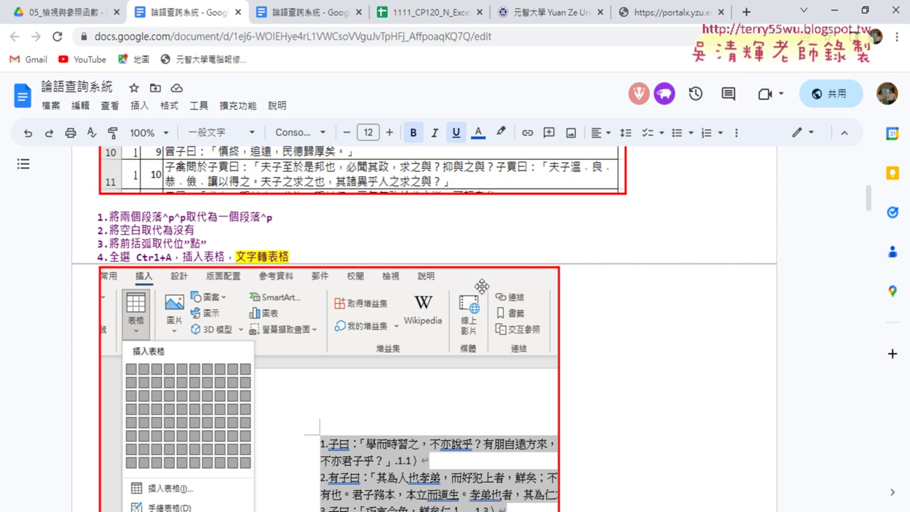
scroll(478, 281, "down", 1)
scroll(476, 271, "down", 2)
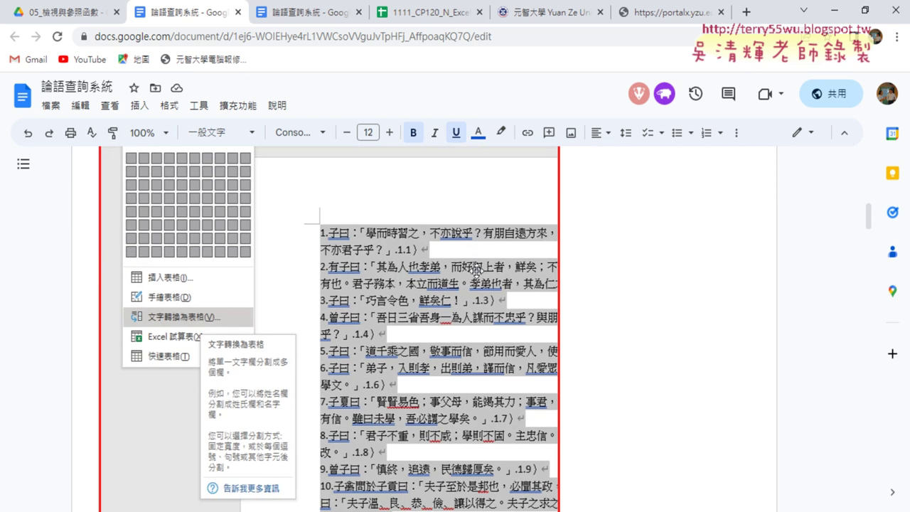
scroll(475, 271, "down", 2)
scroll(474, 265, "down", 2)
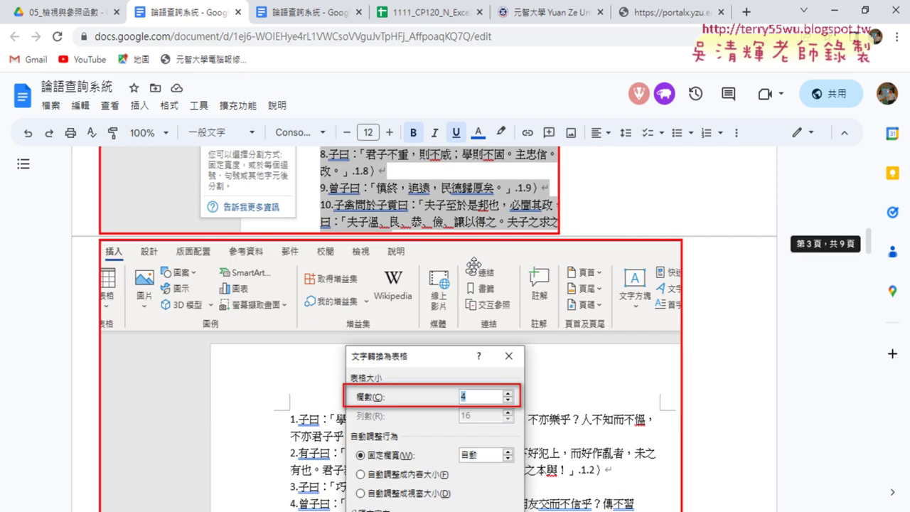
scroll(474, 265, "down", 2)
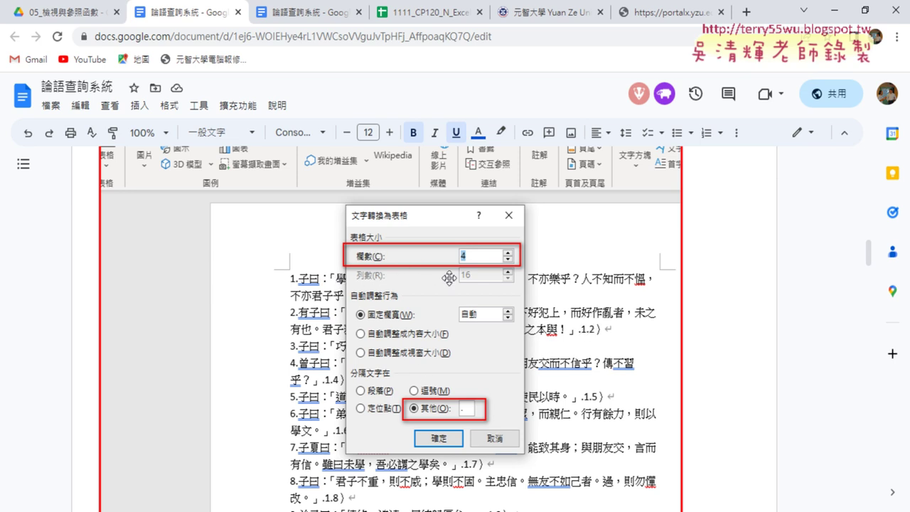
scroll(498, 261, "down", 3)
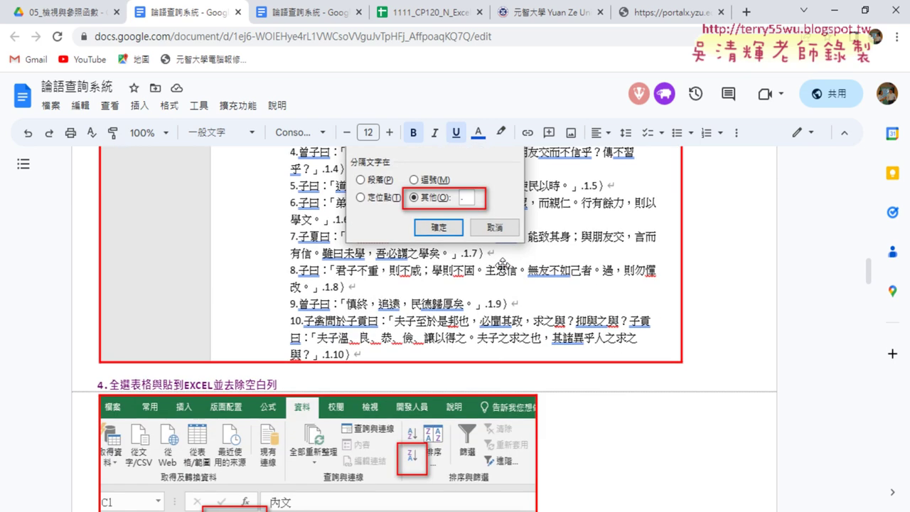
scroll(502, 261, "down", 4)
scroll(503, 262, "down", 1)
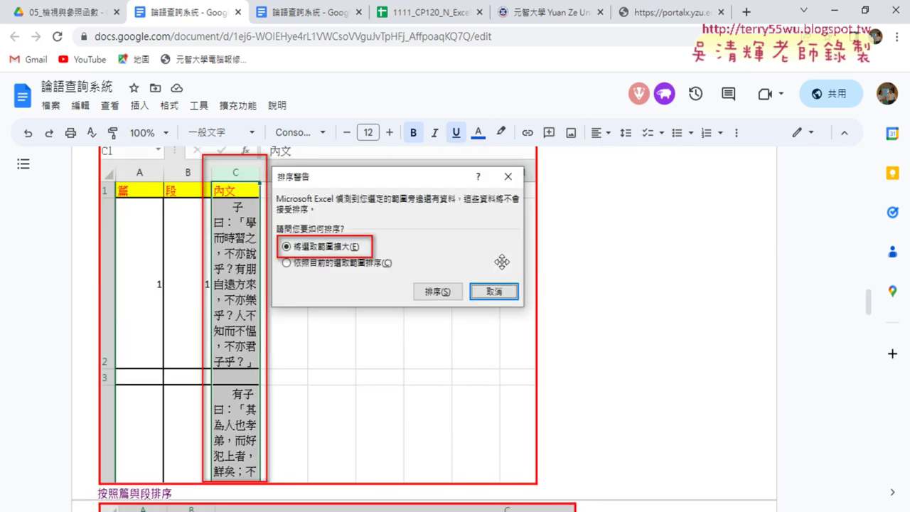
scroll(502, 262, "up", 1)
scroll(202, 261, "up", 2)
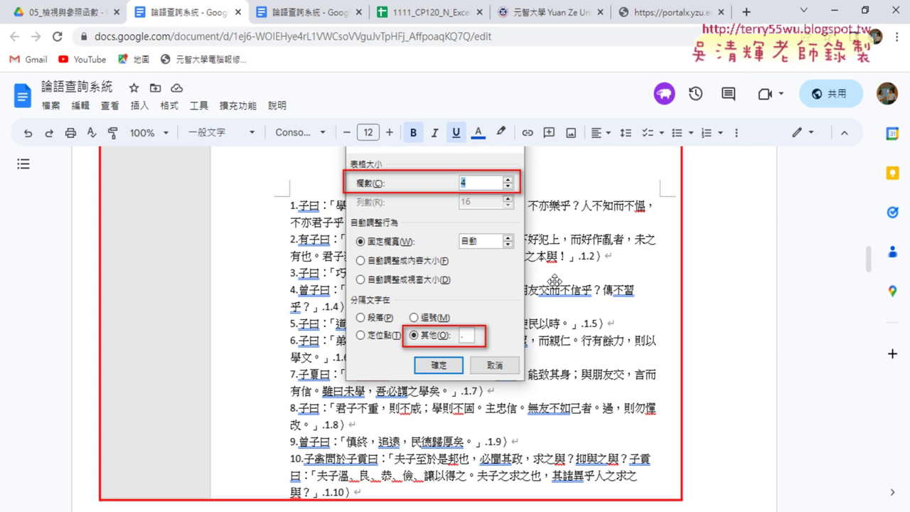
scroll(555, 279, "down", 5)
scroll(556, 282, "down", 2)
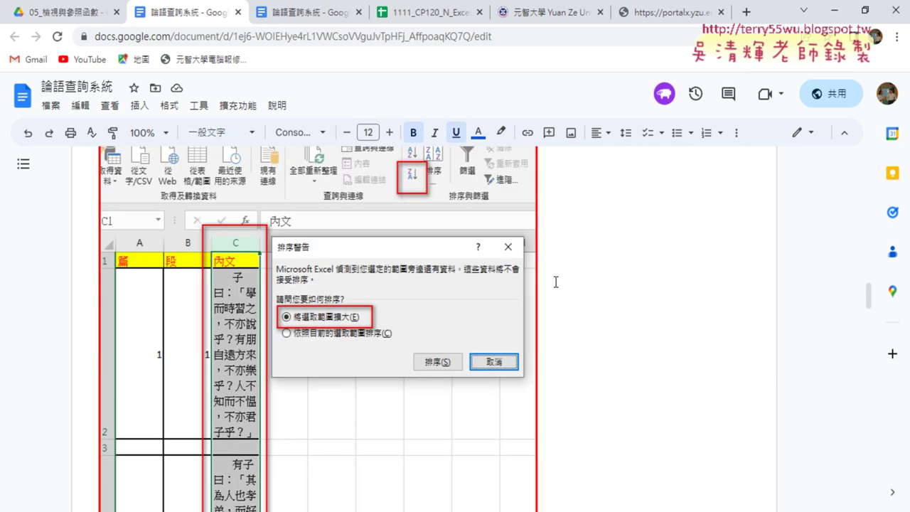
scroll(556, 282, "down", 1)
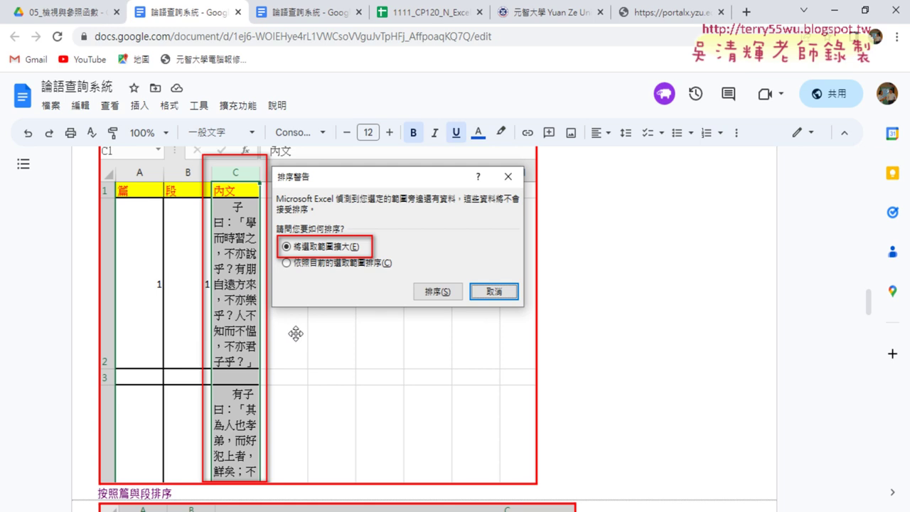
scroll(297, 333, "down", 3)
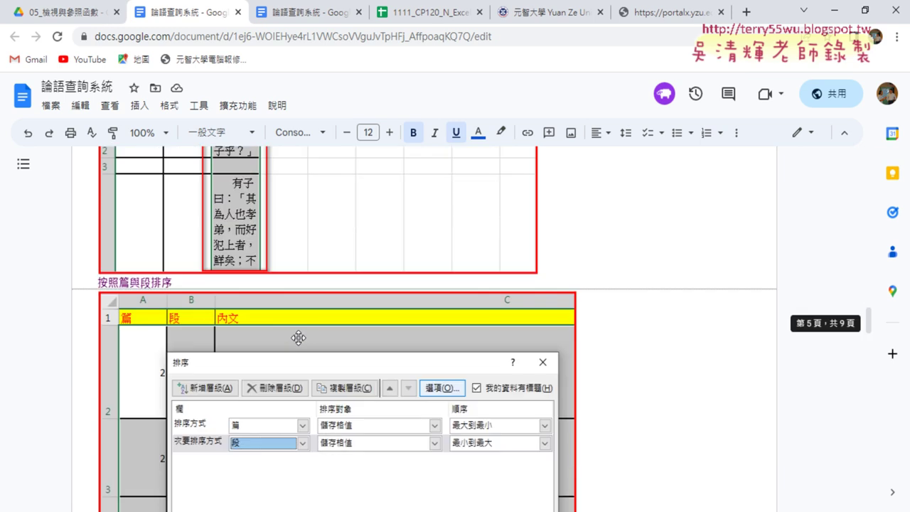
scroll(299, 338, "down", 3)
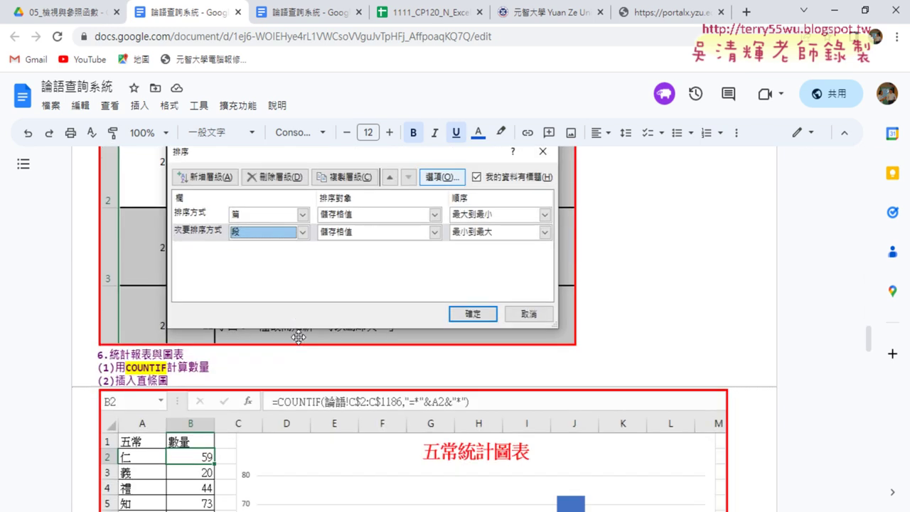
scroll(298, 337, "down", 3)
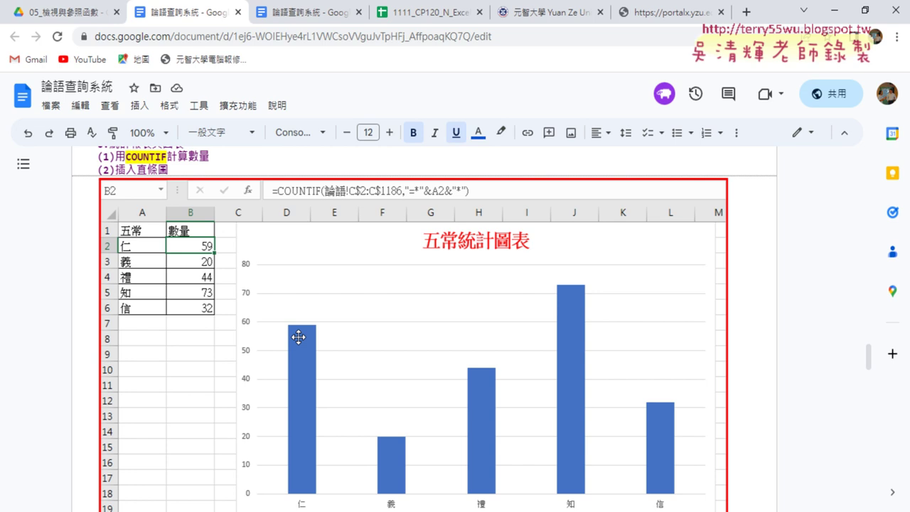
scroll(299, 337, "up", 1)
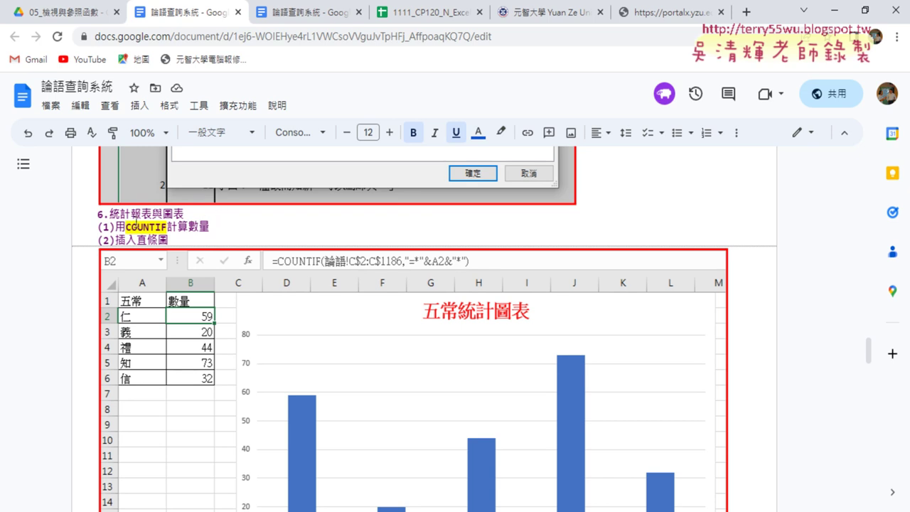
left_click_drag(126, 228, 206, 231)
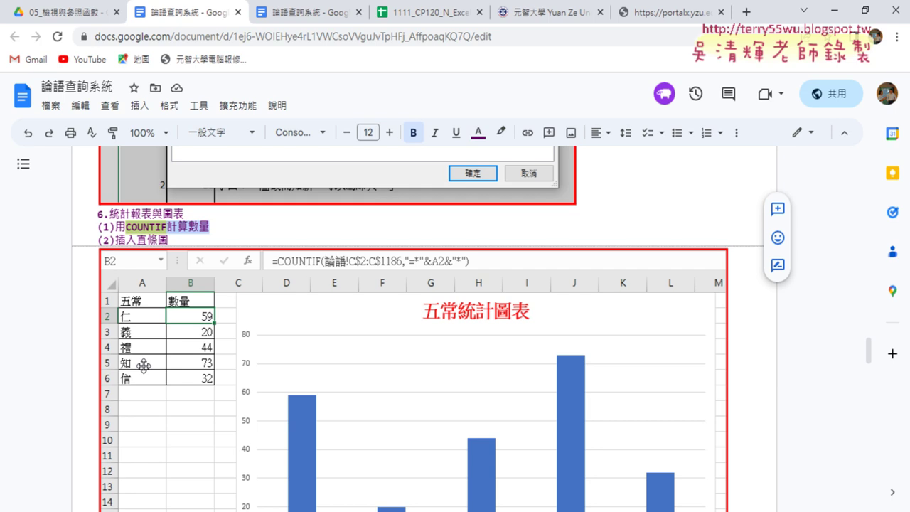
scroll(173, 358, "down", 3)
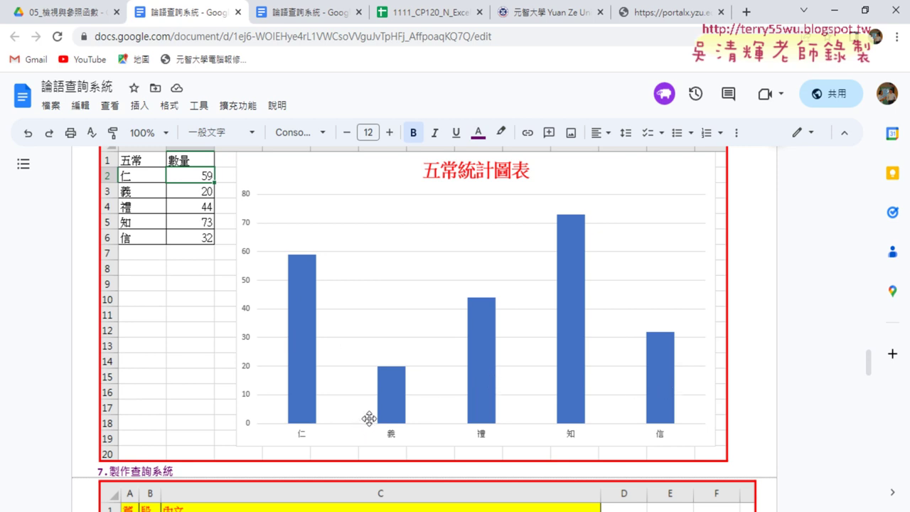
scroll(368, 418, "down", 4)
scroll(371, 416, "down", 3)
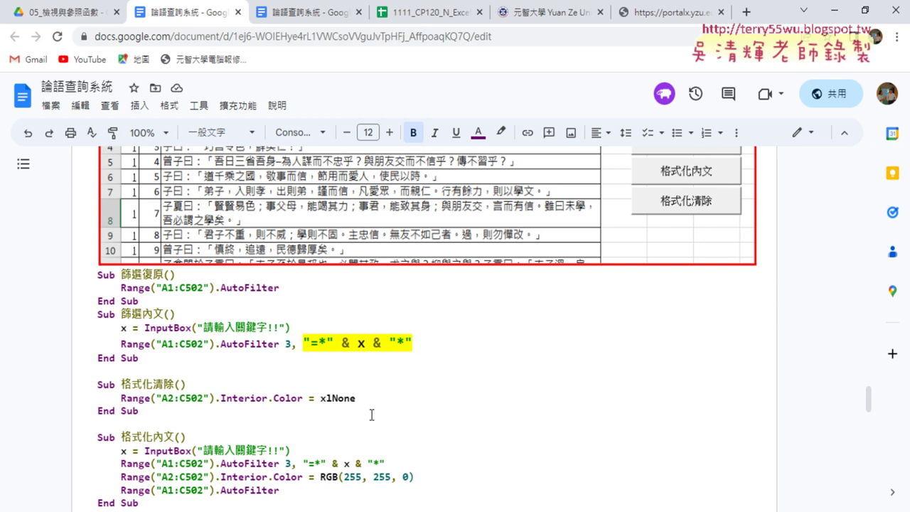
scroll(371, 416, "up", 3)
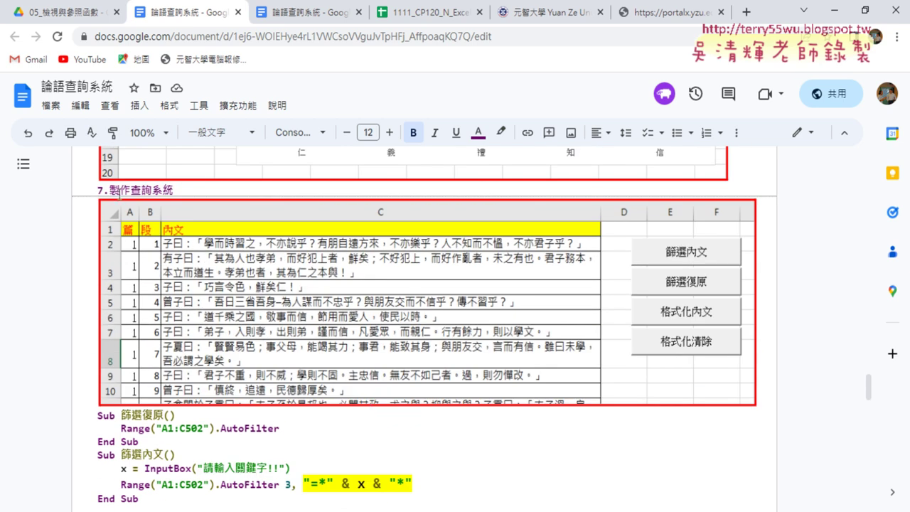
left_click_drag(130, 189, 179, 189)
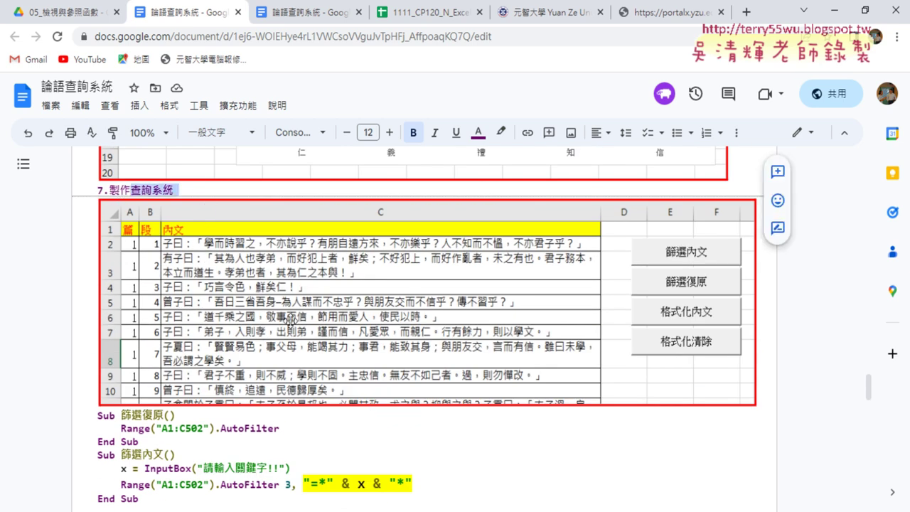
scroll(197, 203, "up", 4)
scroll(167, 176, "up", 2)
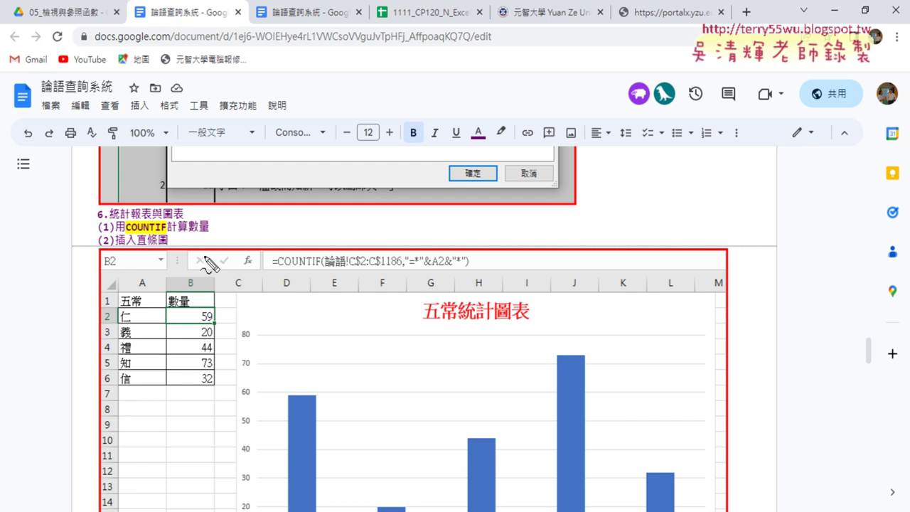
left_click_drag(127, 236, 183, 239)
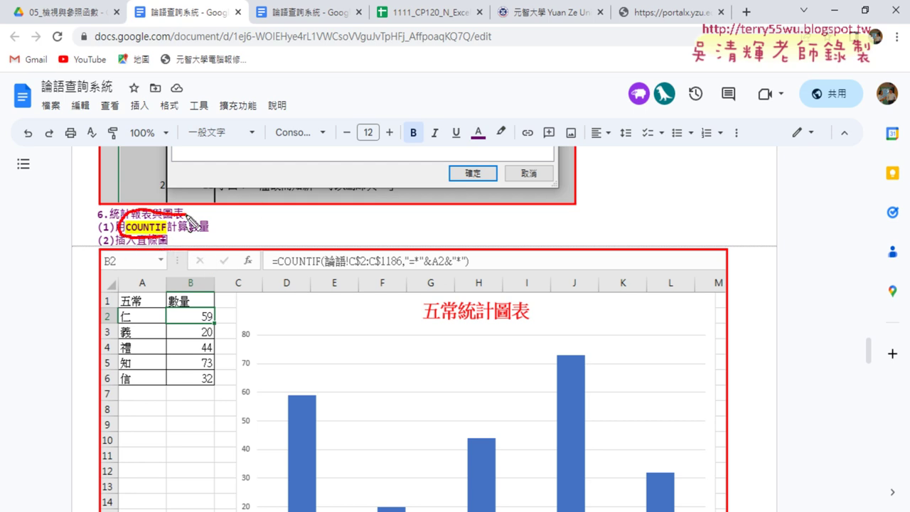
left_click_drag(126, 320, 139, 329)
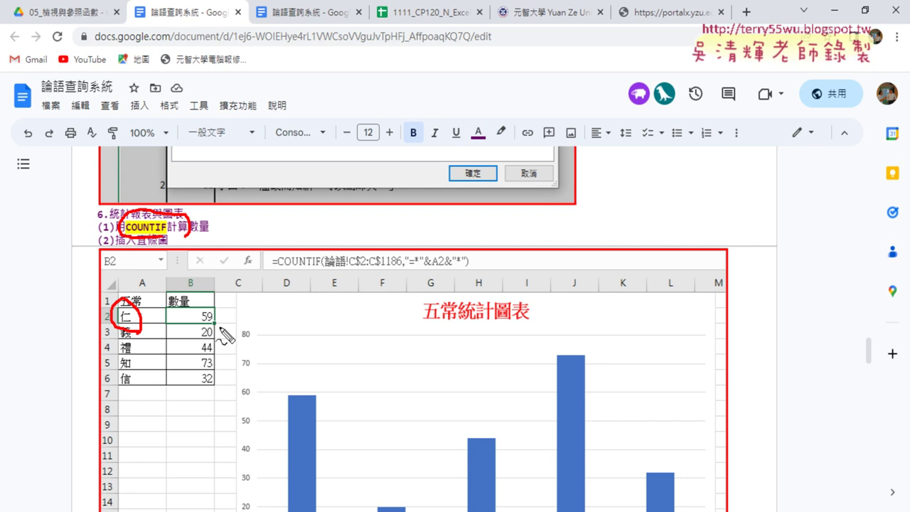
left_click_drag(214, 309, 221, 325)
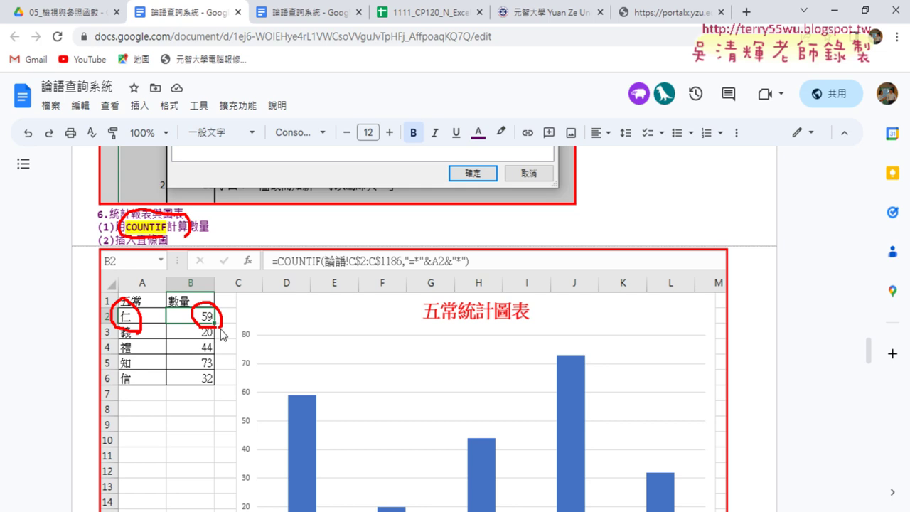
key("Escape")
- Scroll further through the tutorial, then minimize Chrome to reveal the 論語查詢系統 workbook
scroll(268, 331, "down", 4)
scroll(274, 326, "down", 4)
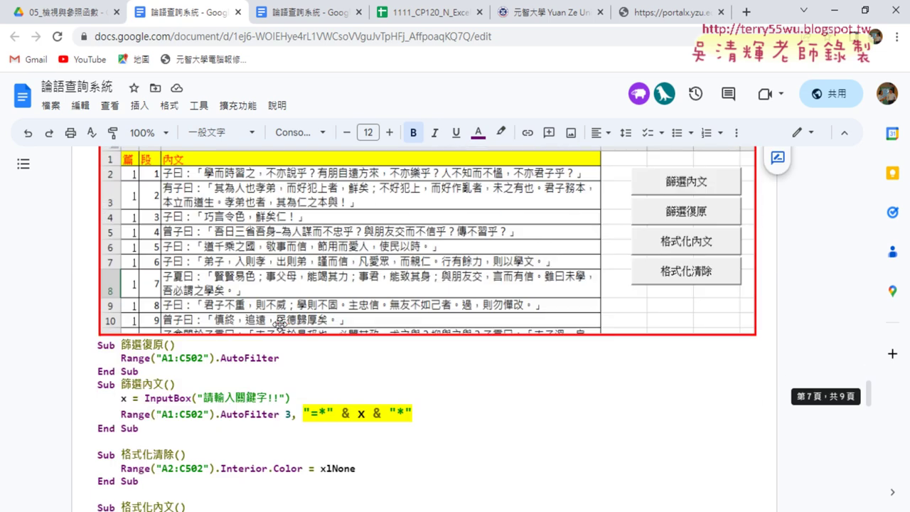
scroll(283, 324, "down", 3)
scroll(284, 323, "down", 2)
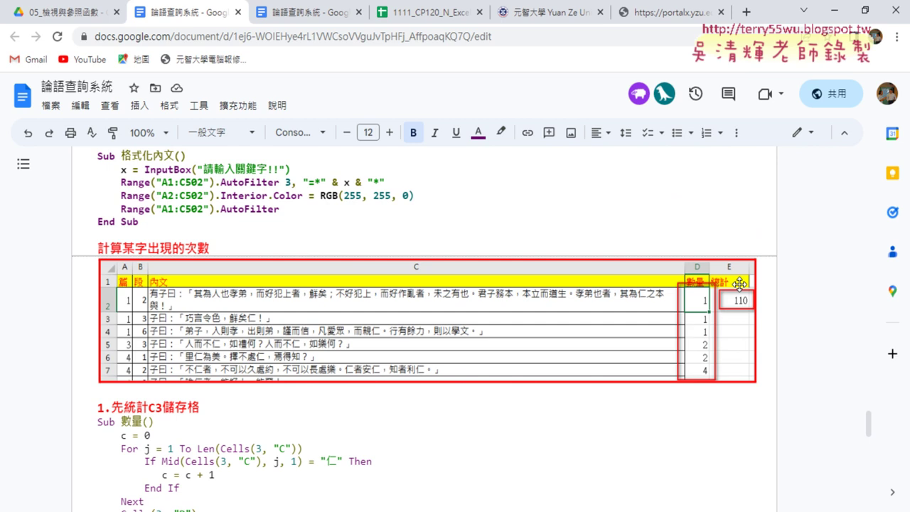
left_click(834, 13)
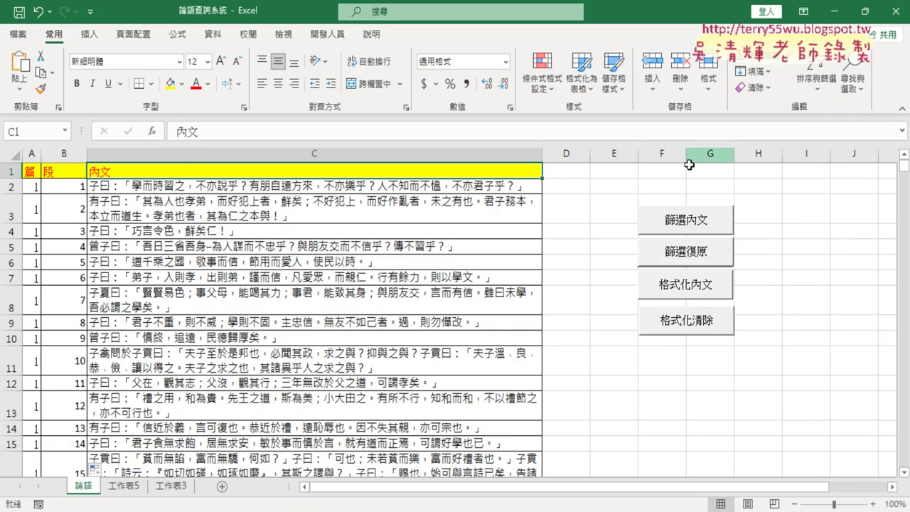
- Type the heading 數量 in D1 and 總計 in E1, then look over the first passage in C2
left_click(573, 171)
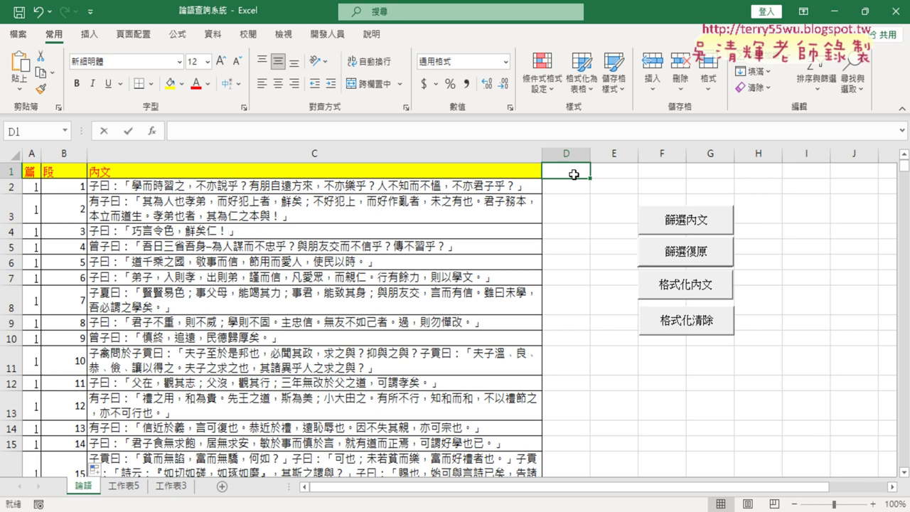
type("ㄕㄨˋ")
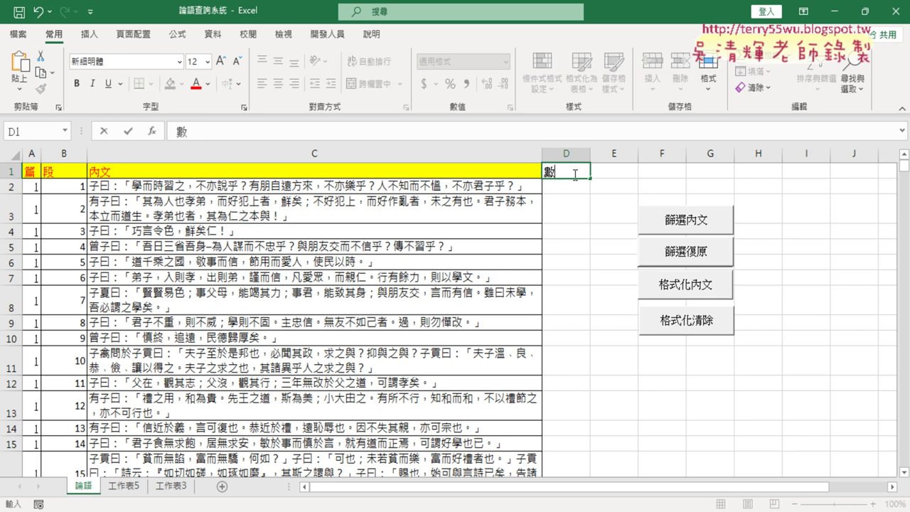
type("ㄌㄧㄤ")
type("ˋ")
key("Tab")
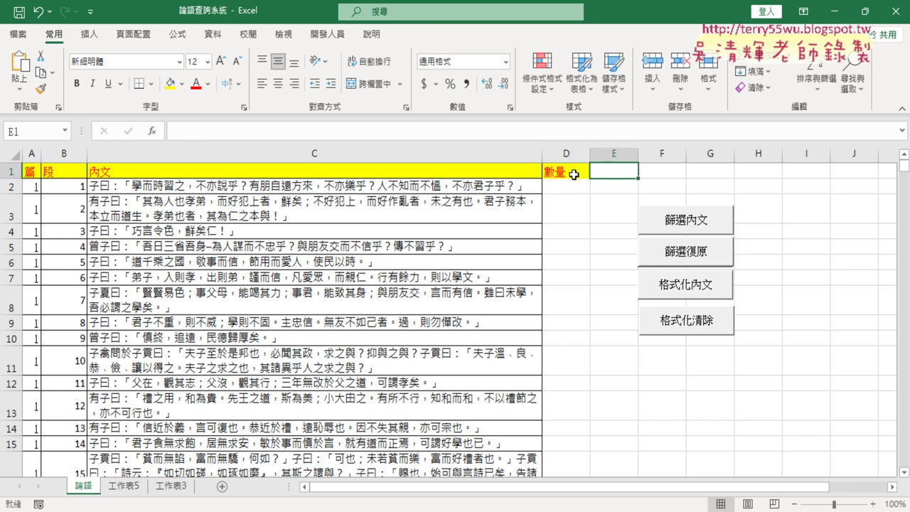
type("ㄊㄨ")
key("BackSpace")
key("BackSpace")
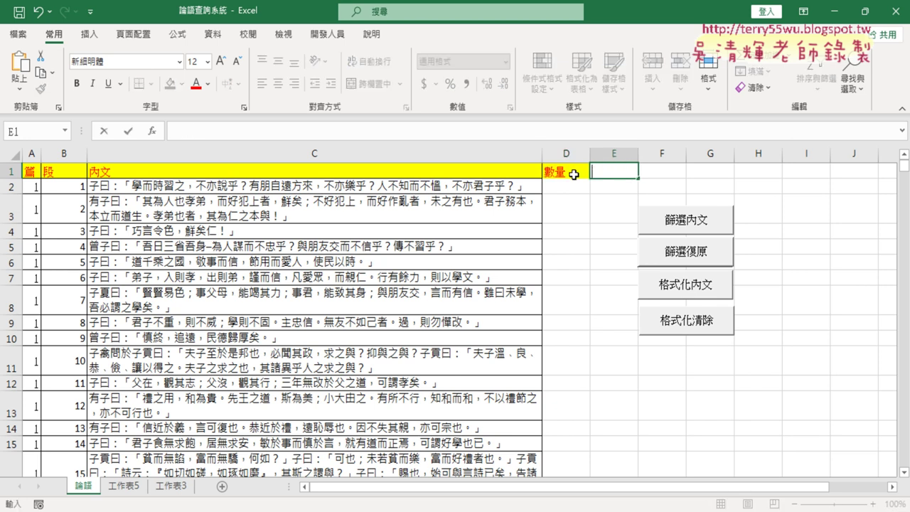
type("ㄗㄨㄥ")
type("3ㄐㄧ4")
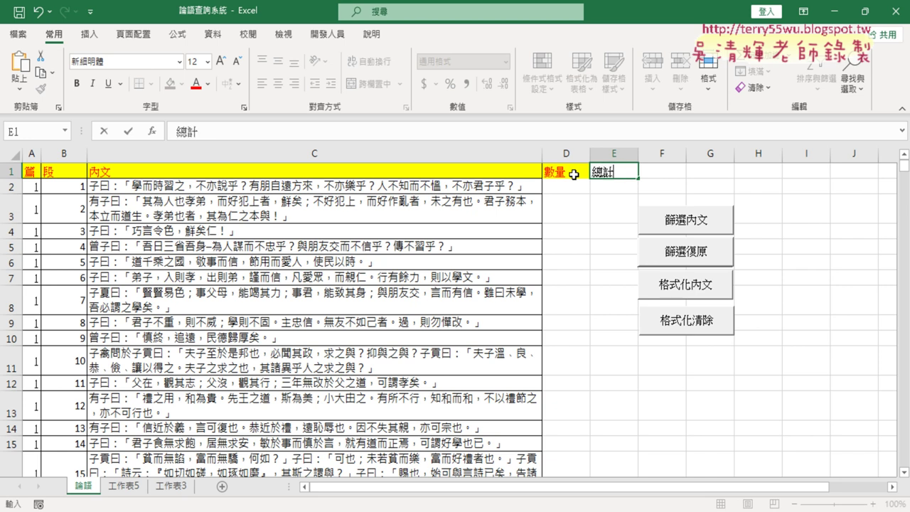
left_click(592, 309)
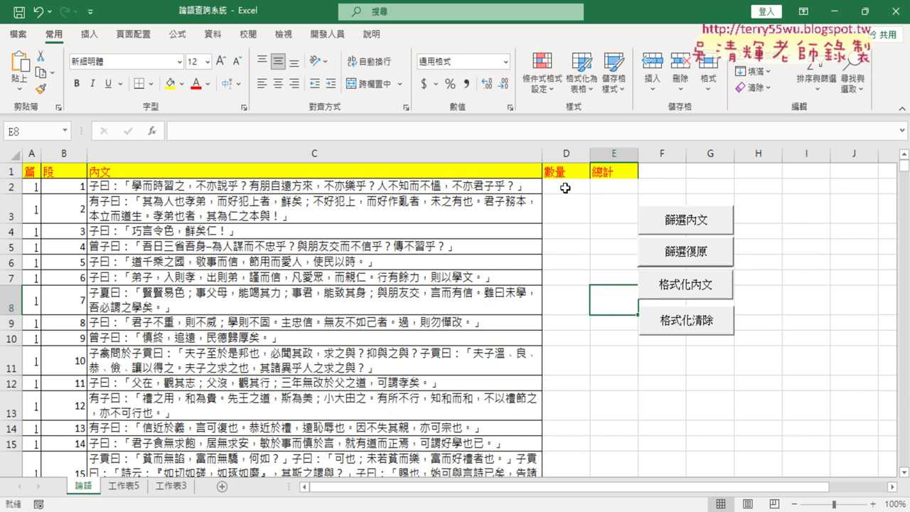
left_click(205, 186)
left_click(553, 188)
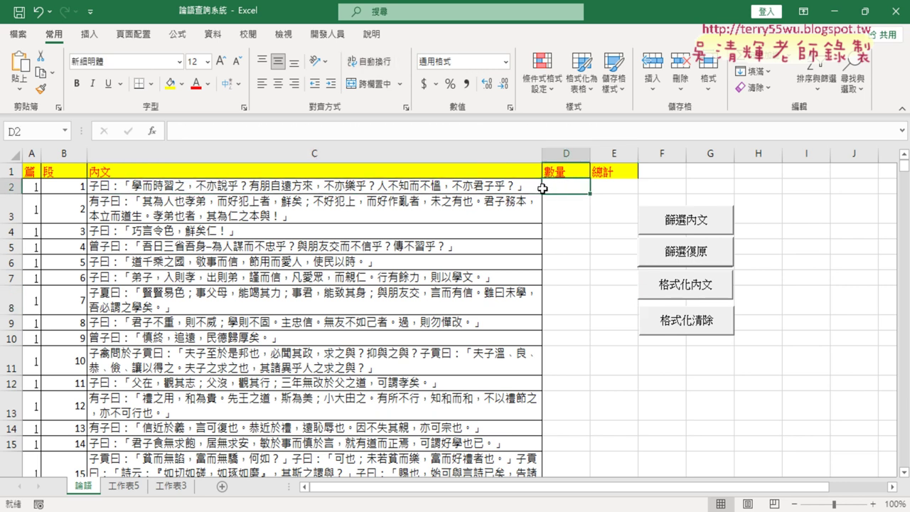
left_click(365, 188)
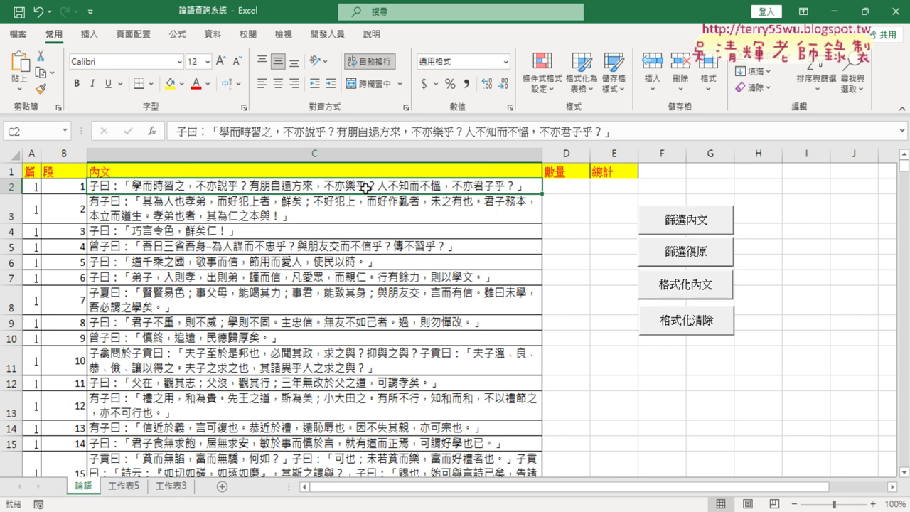
left_click(569, 185)
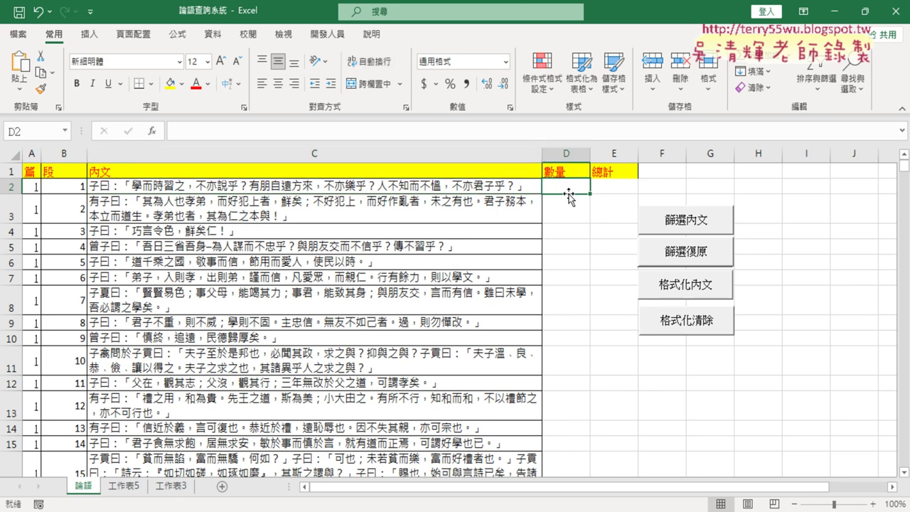
type("0")
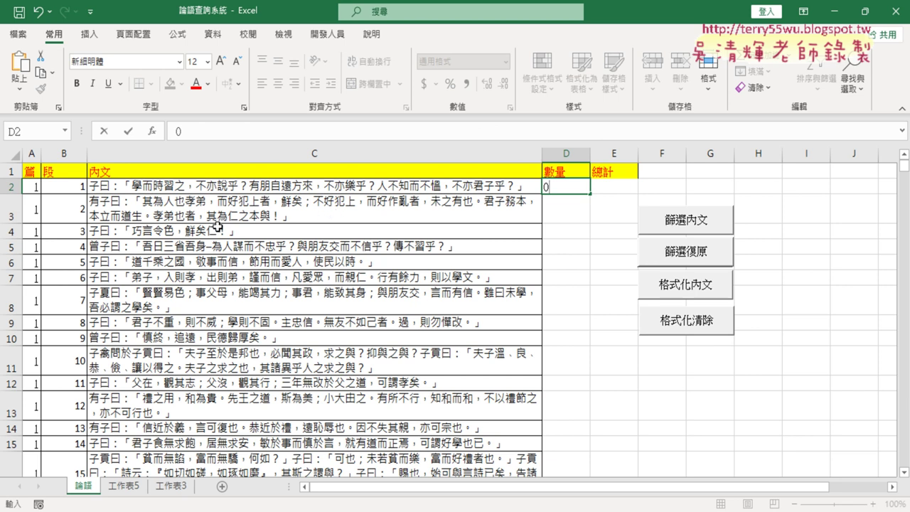
left_click(573, 201)
type("1")
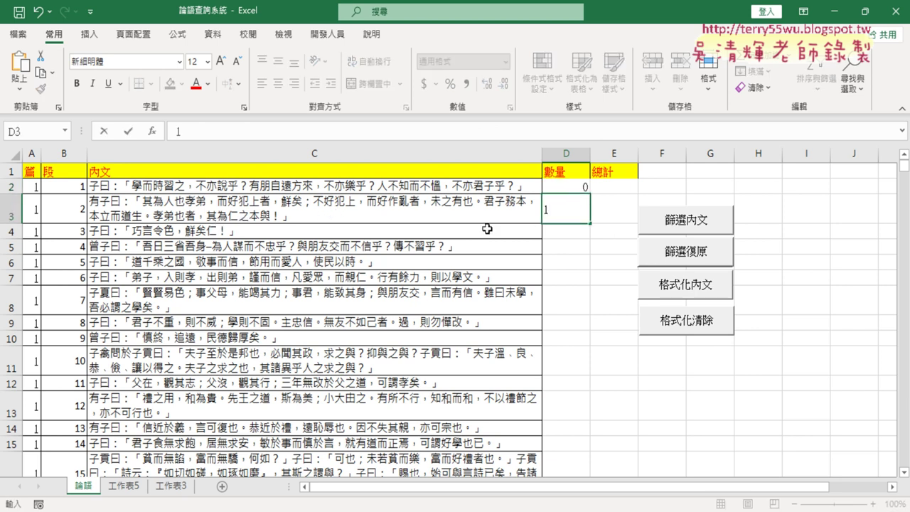
left_click(423, 232)
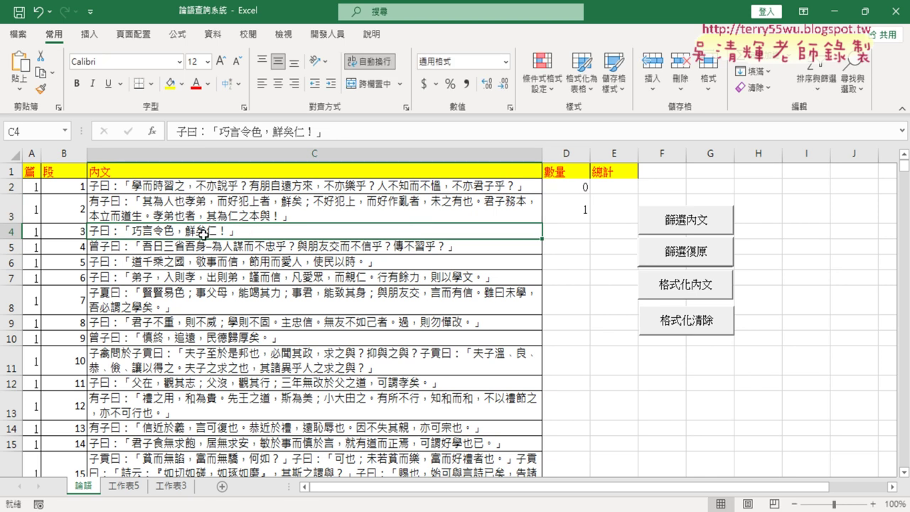
left_click(581, 235)
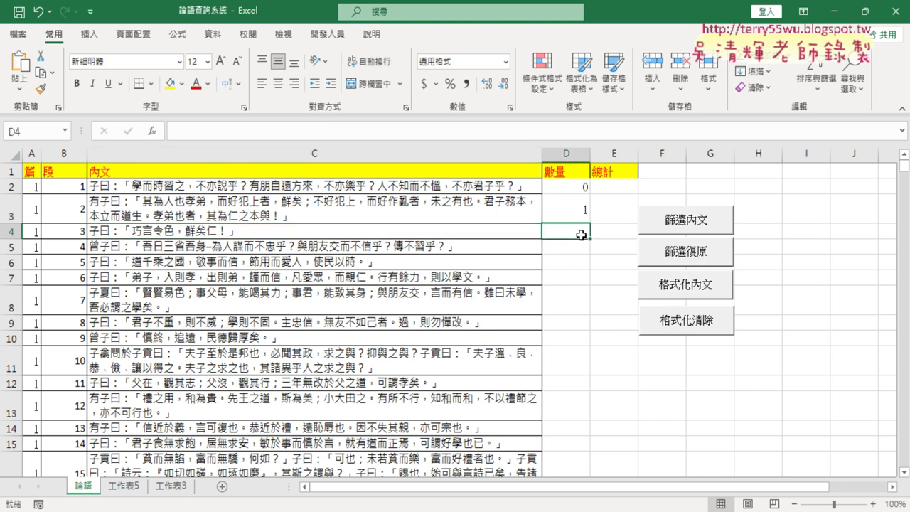
type("1")
left_click(563, 247)
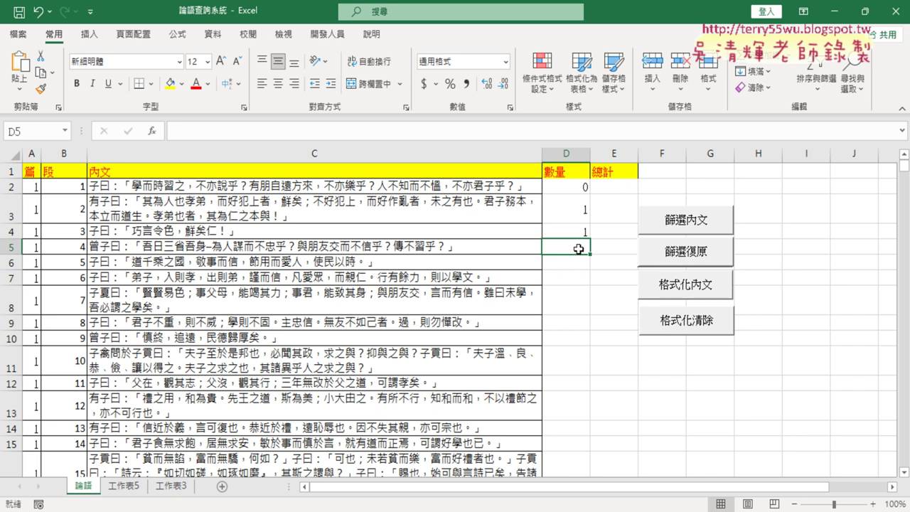
type("0")
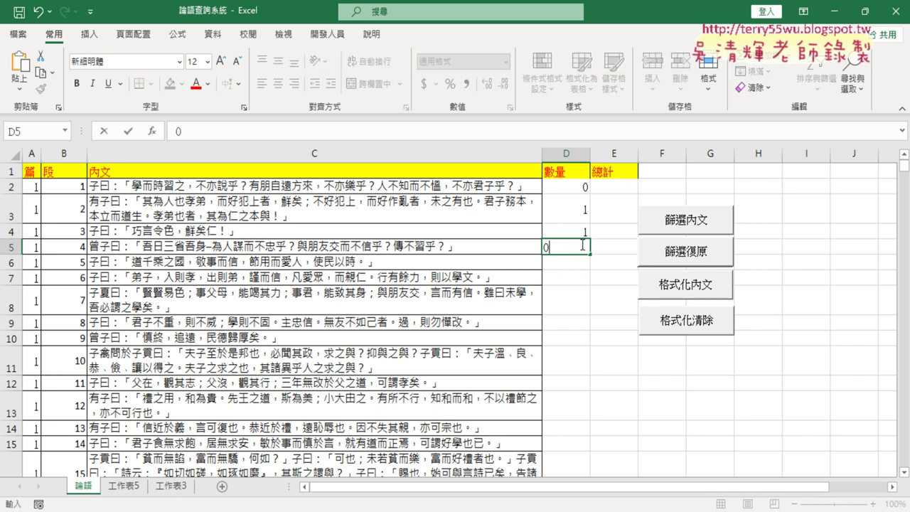
key("Return")
type("0")
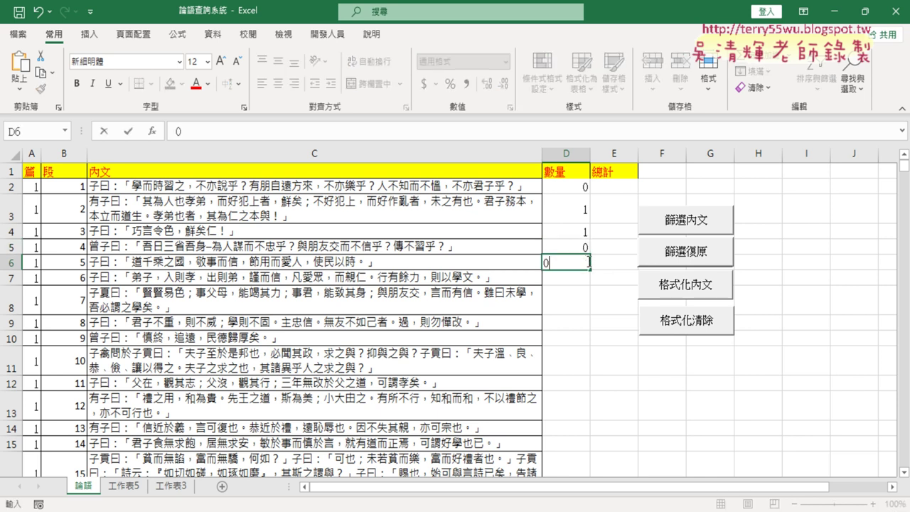
key("Return")
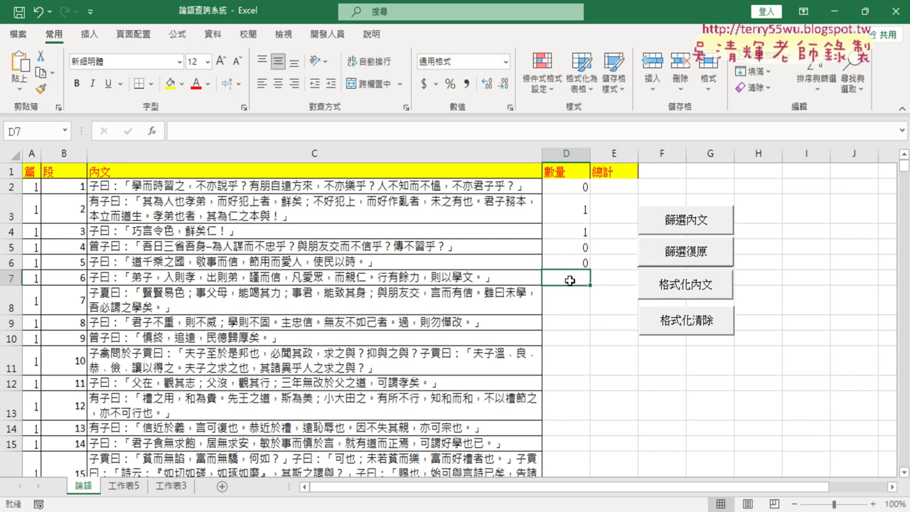
type("1")
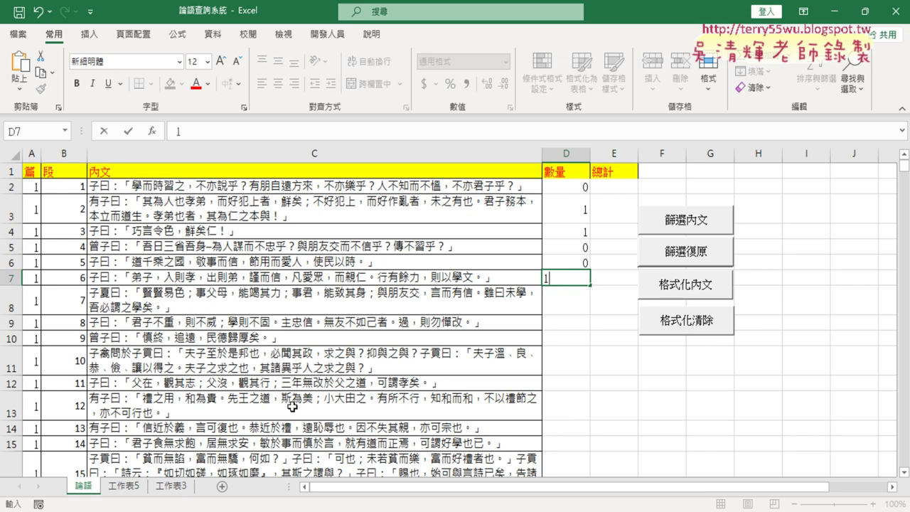
mouse_move(582, 187)
left_mouse_down()
mouse_move(578, 289)
mouse_move(577, 282)
left_mouse_up()
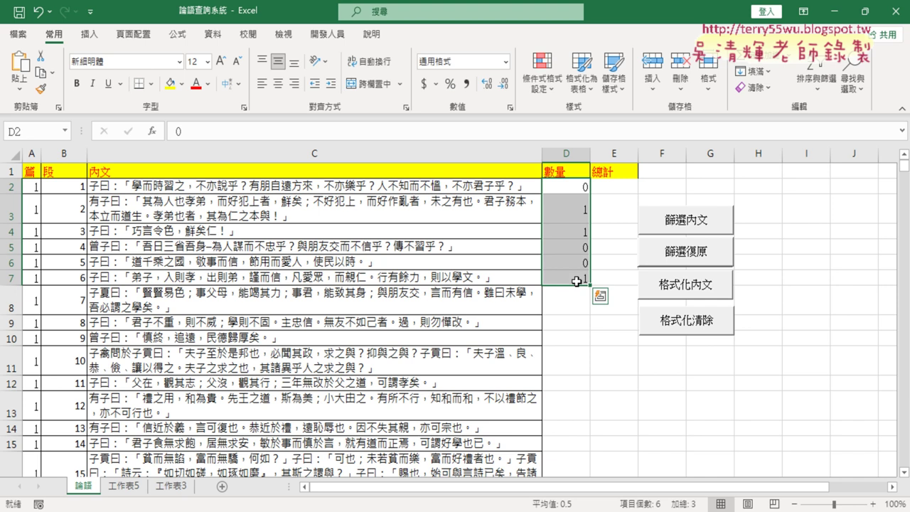
key("Delete")
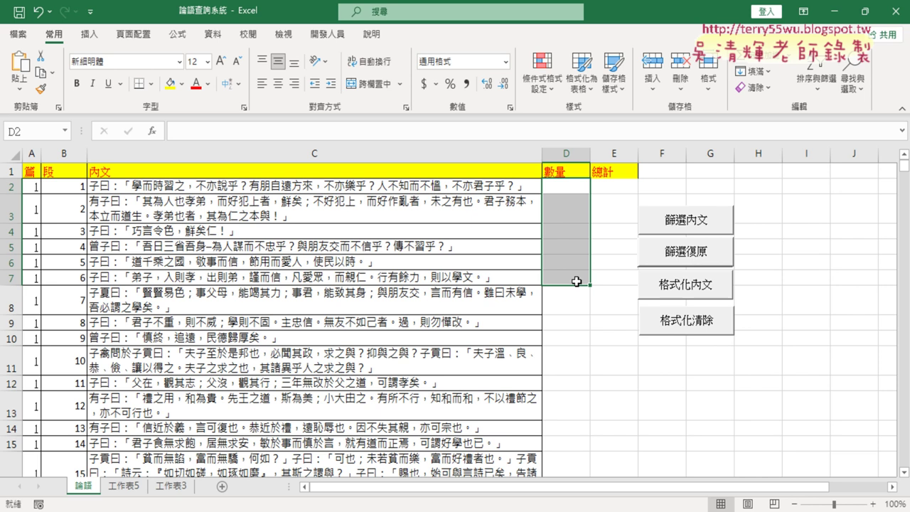
- Select D2 and choose FIND from the 文字 category in the Insert Function dialog
left_click(567, 182)
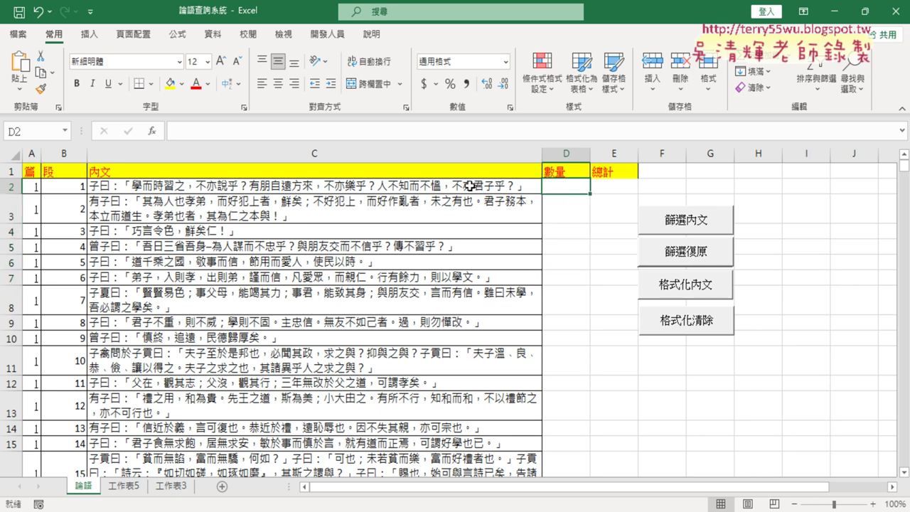
left_click(469, 184)
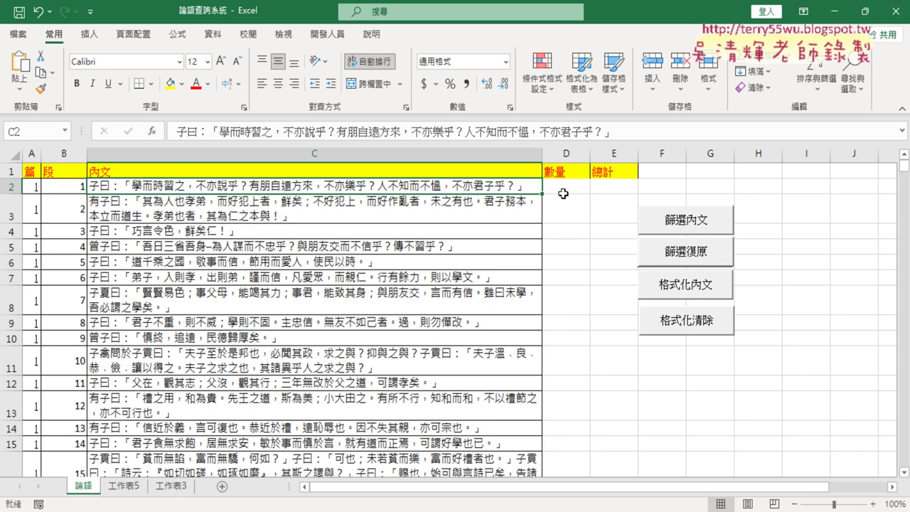
left_click(559, 189)
left_click(152, 131)
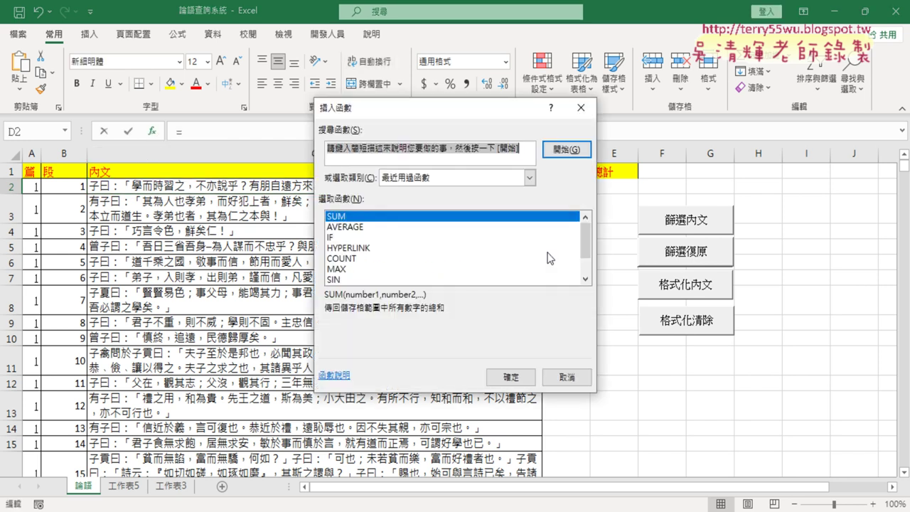
scroll(581, 233, "down", 1)
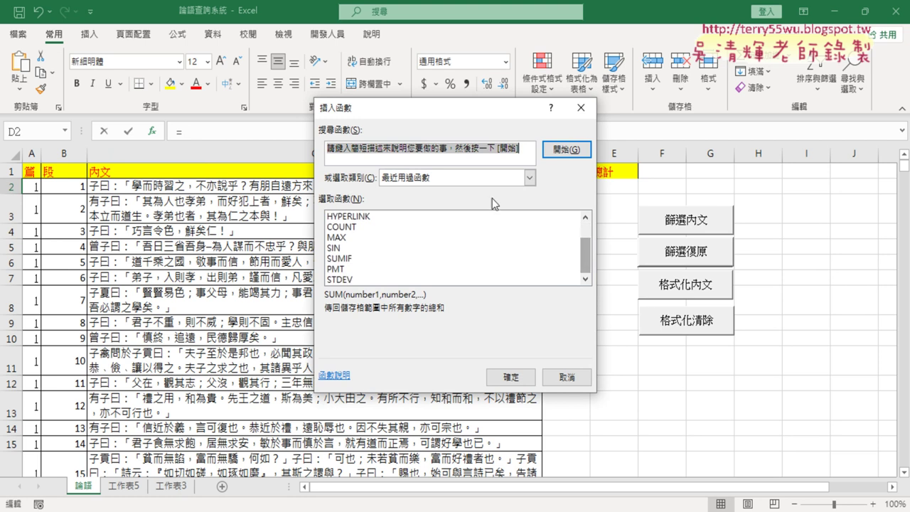
left_click(530, 177)
left_click(440, 276)
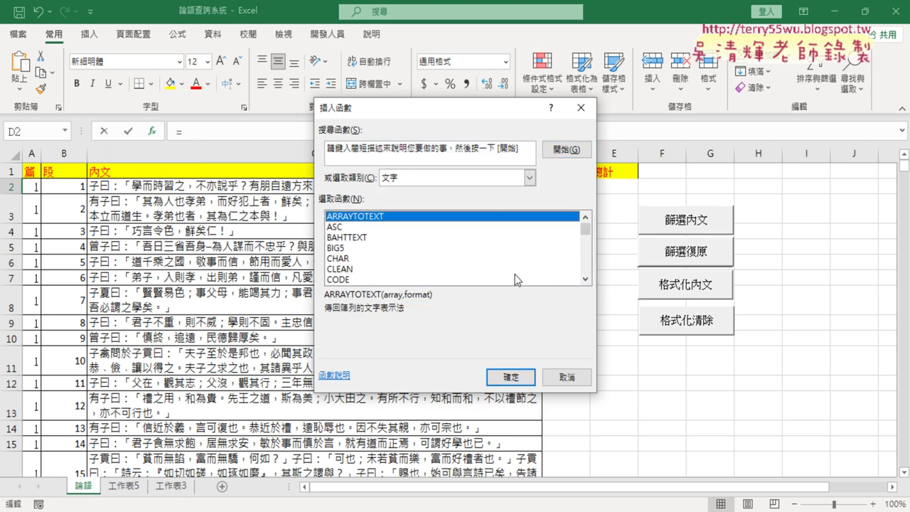
left_click(586, 279)
left_click(586, 279)
left_click(586, 278)
left_click(586, 279)
left_click(586, 279)
left_click(586, 279)
left_click(586, 279)
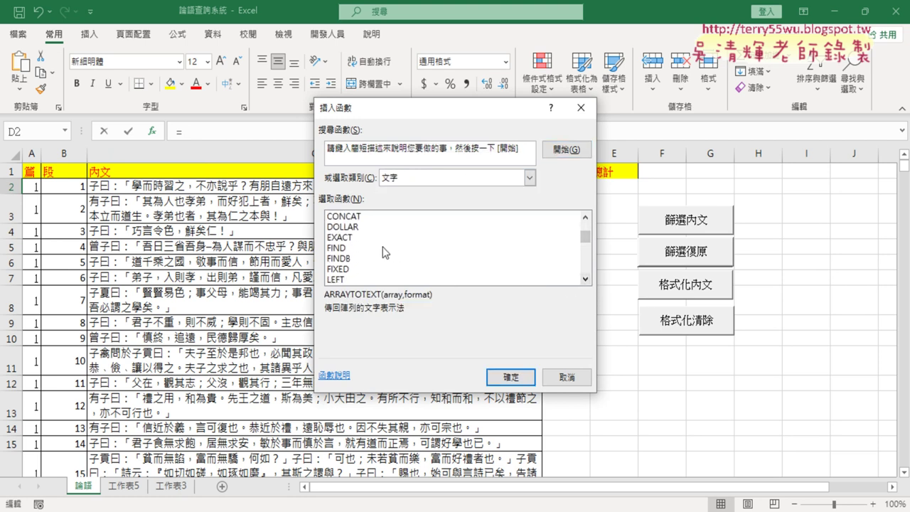
left_click(346, 248)
left_click(508, 379)
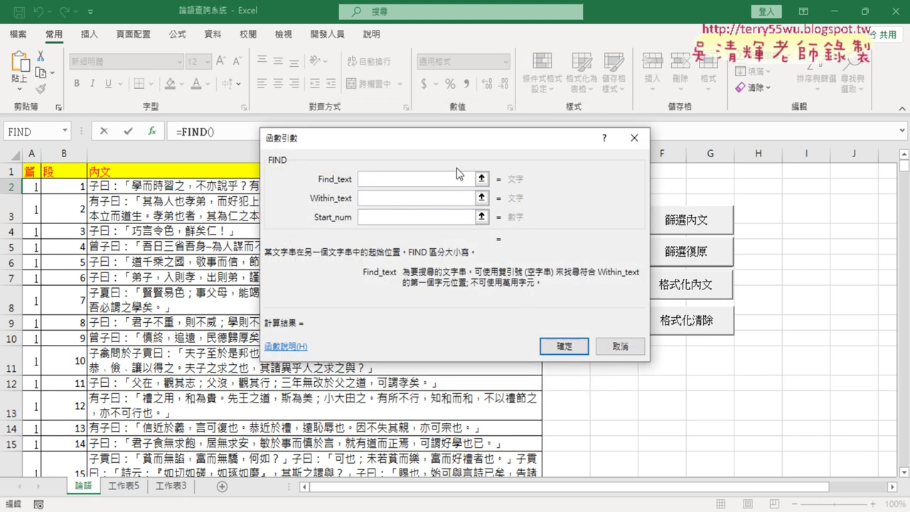
- Enter "仁" as Find_text and C2 as Within_text to create =FIND("仁",C2)
left_click_drag(471, 132, 642, 140)
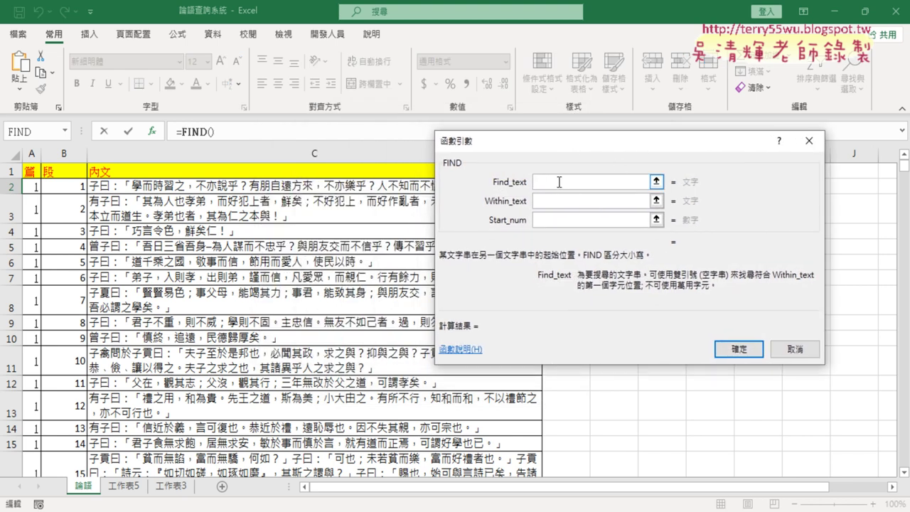
type("\"\"")
type("ㄖ")
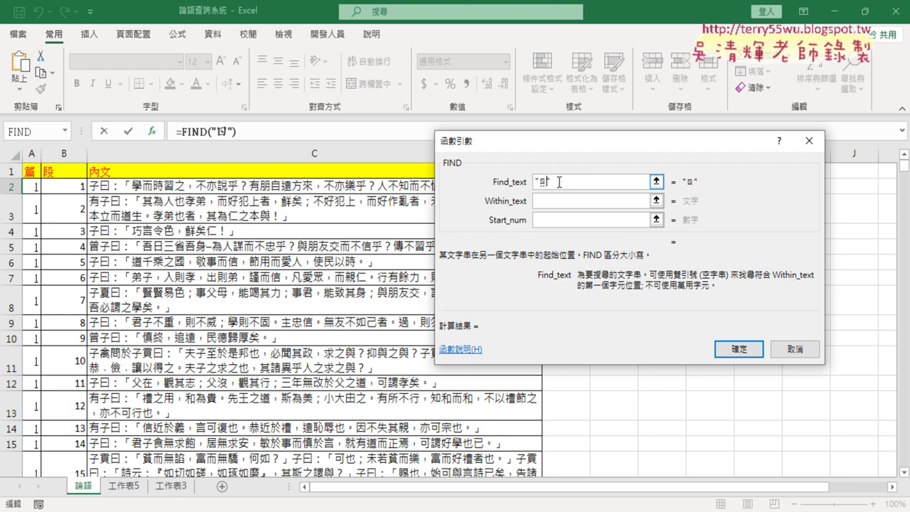
type("ㄣˊ")
key("Down")
key("Return")
key("Tab")
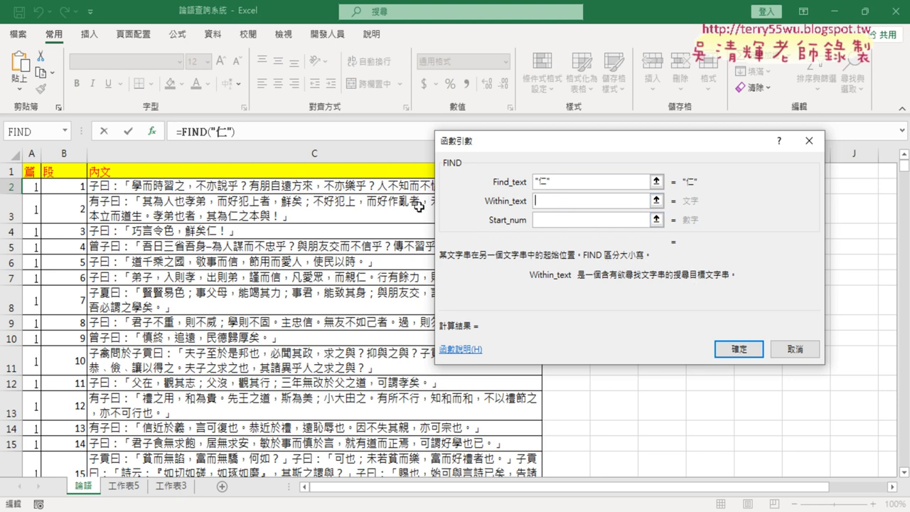
left_click(317, 190)
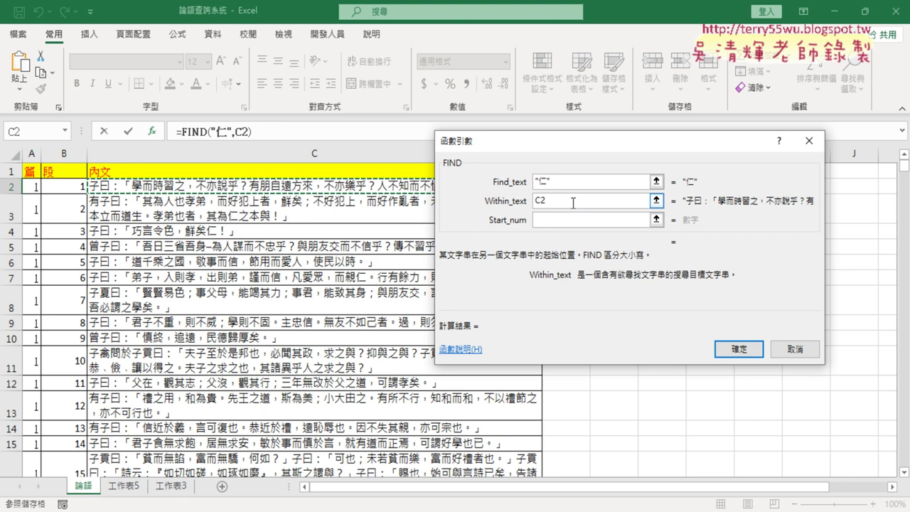
left_click(740, 348)
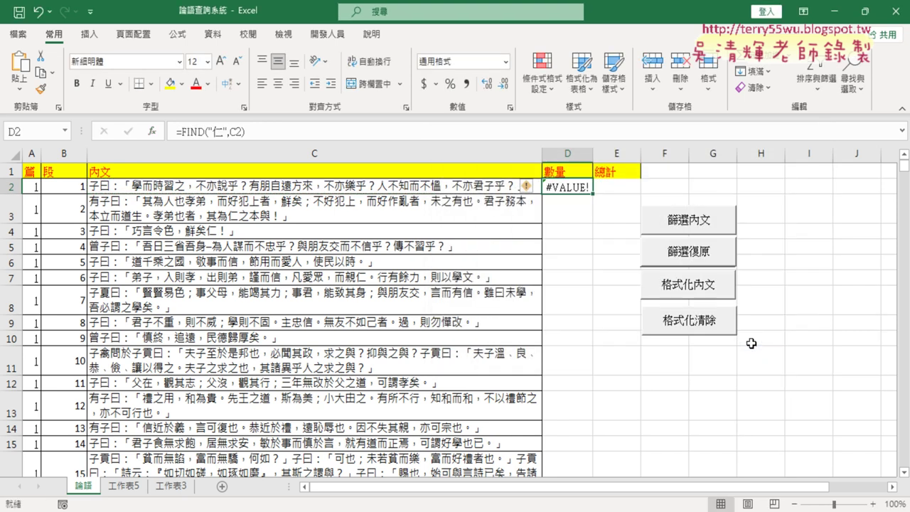
- Fill the FIND formula down column D, inspect the results, then clear them from D2 down
double_click(592, 193)
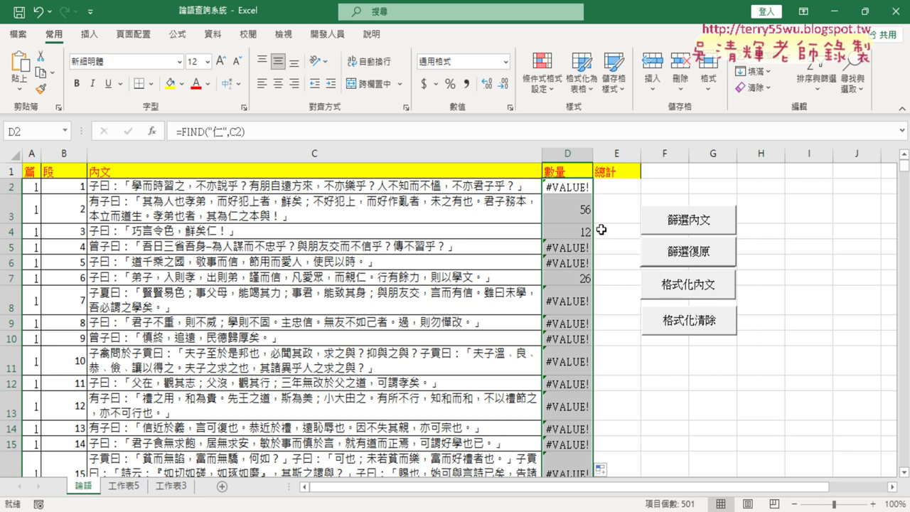
left_click(584, 210)
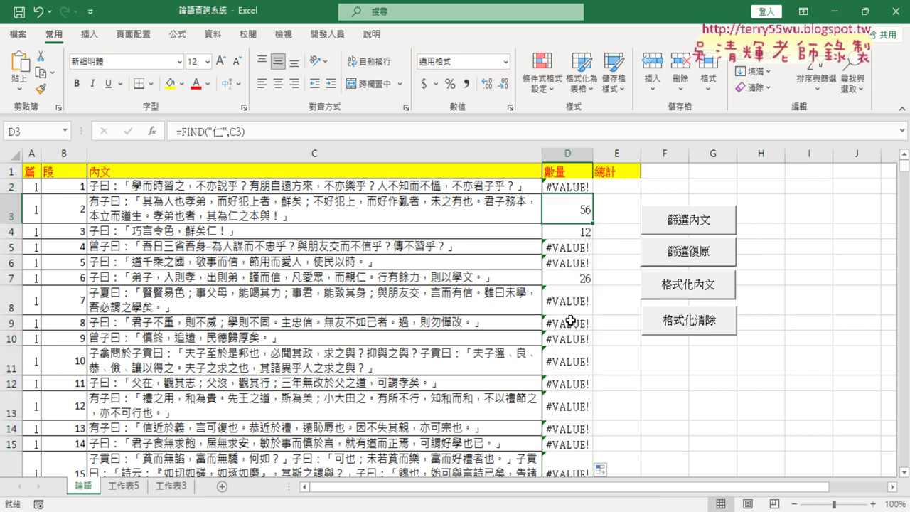
scroll(571, 321, "down", 4)
scroll(570, 320, "down", 5)
scroll(570, 320, "up", 2)
scroll(570, 316, "up", 5)
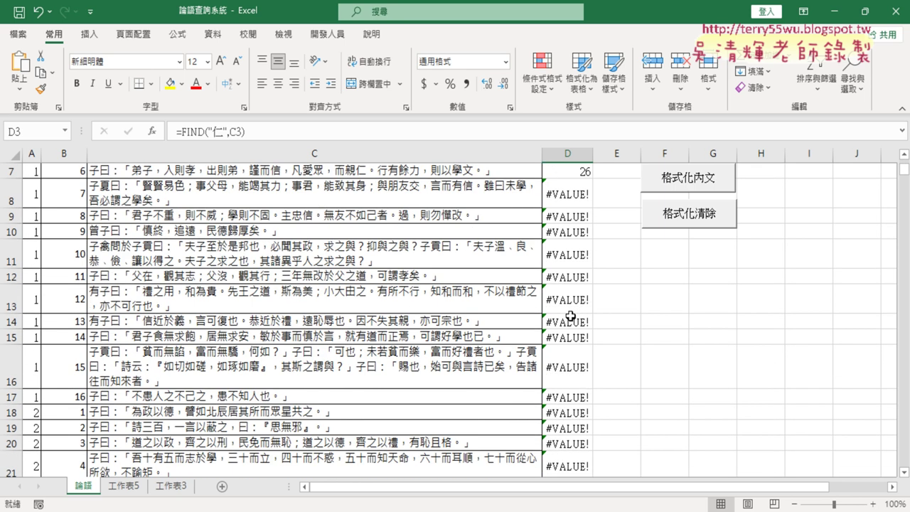
scroll(570, 317, "up", 2)
left_click(573, 188)
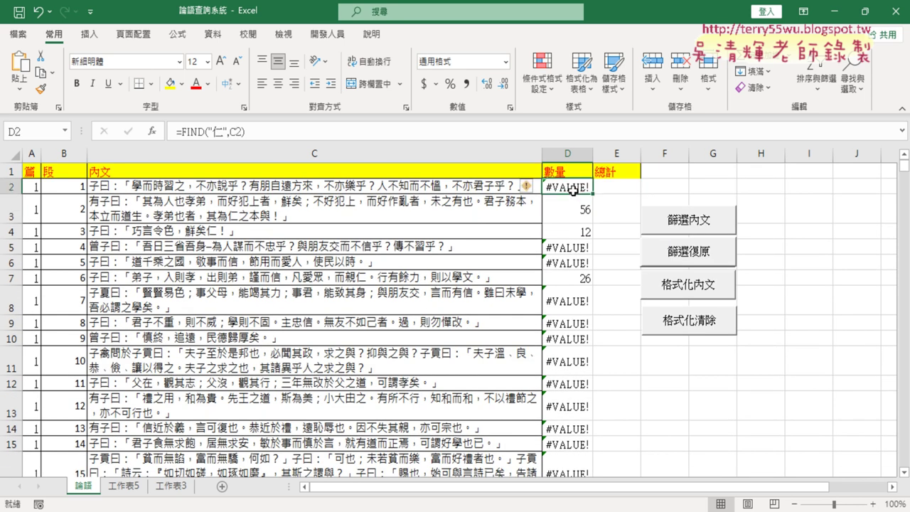
key("ctrl+shift+Down")
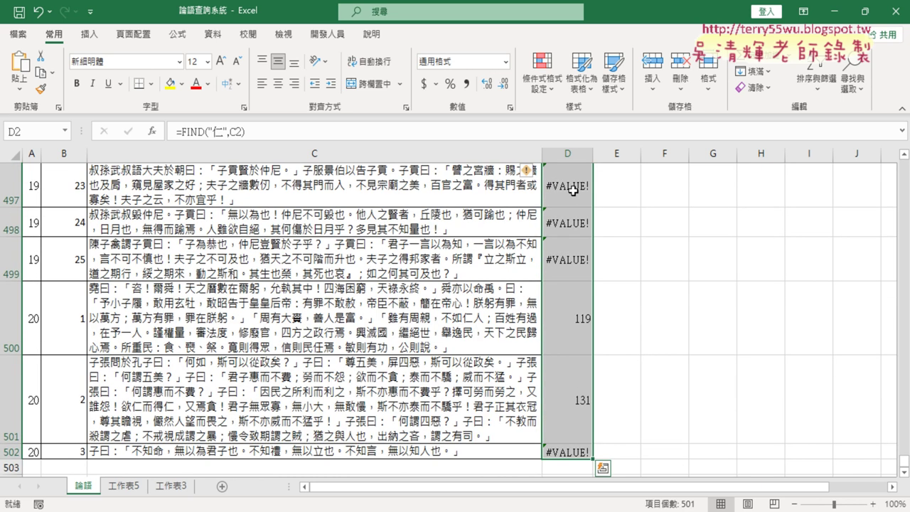
key("Delete")
key("ctrl+BackSpace")
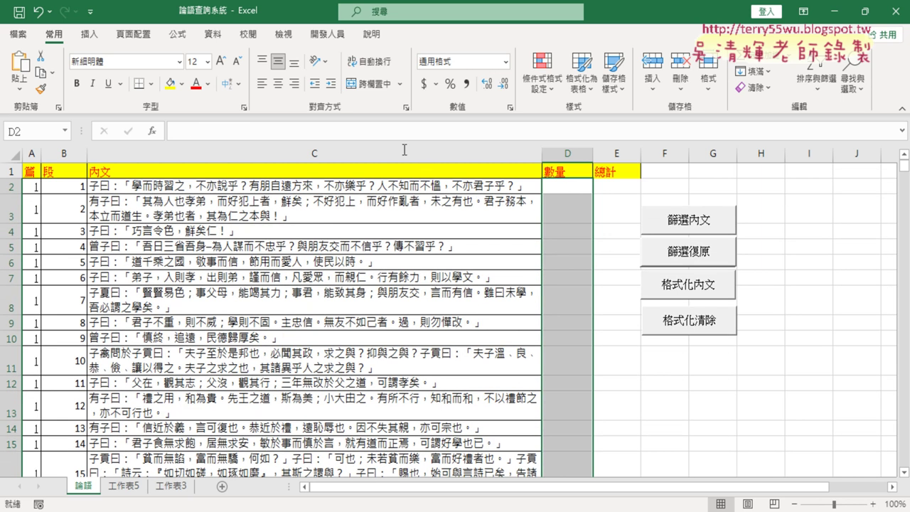
- Open Module1 maximized in the Visual Basic editor and select the C3 counting procedure in the notes
left_click(328, 33)
left_click(17, 78)
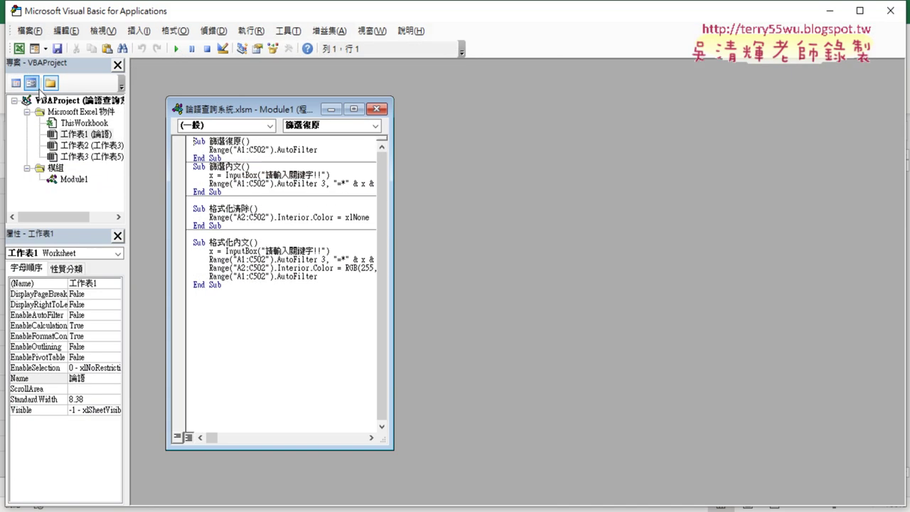
double_click(274, 107)
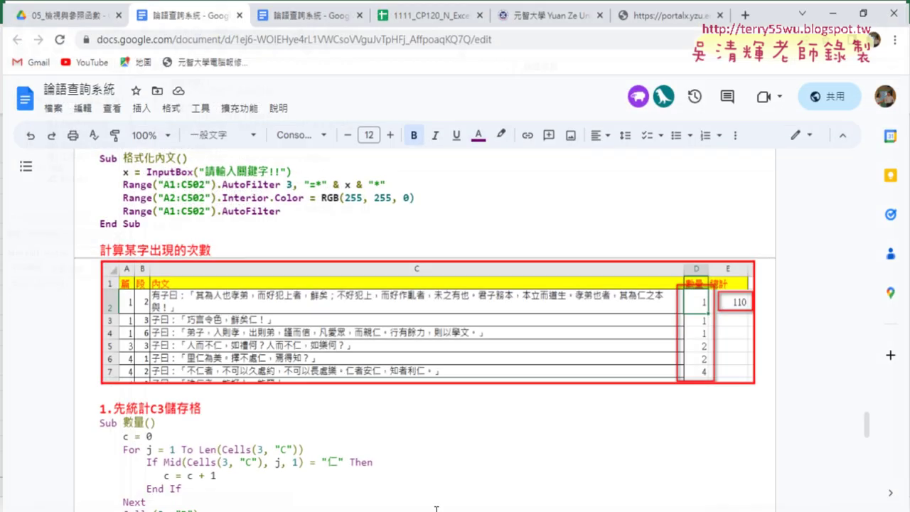
scroll(286, 364, "down", 1)
scroll(286, 365, "down", 3)
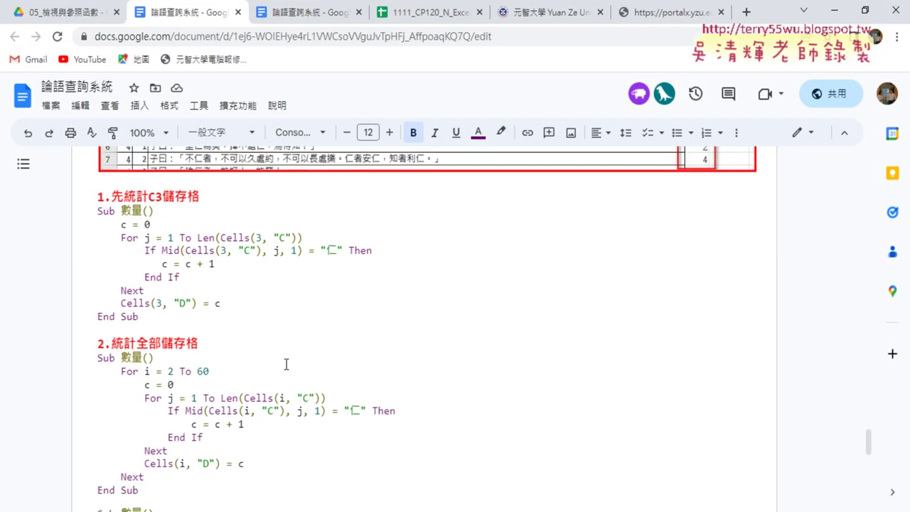
left_click_drag(96, 211, 159, 315)
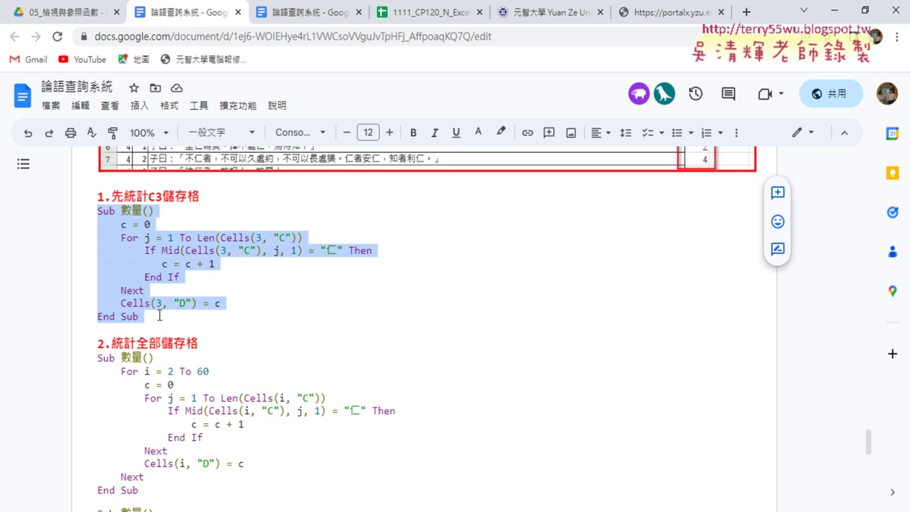
- Shrink the editor to reveal the sheet and mark the passages in rows 2 and 3
left_click(834, 10)
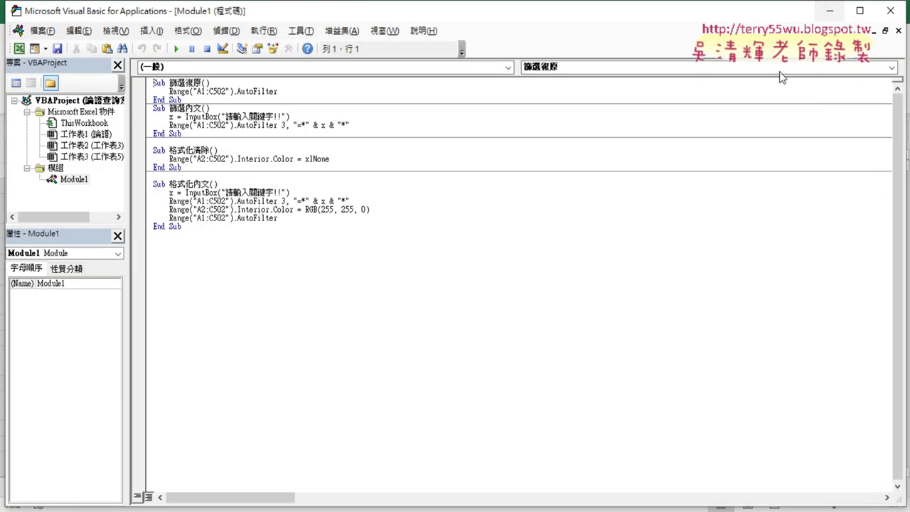
left_click_drag(330, 13, 805, 33)
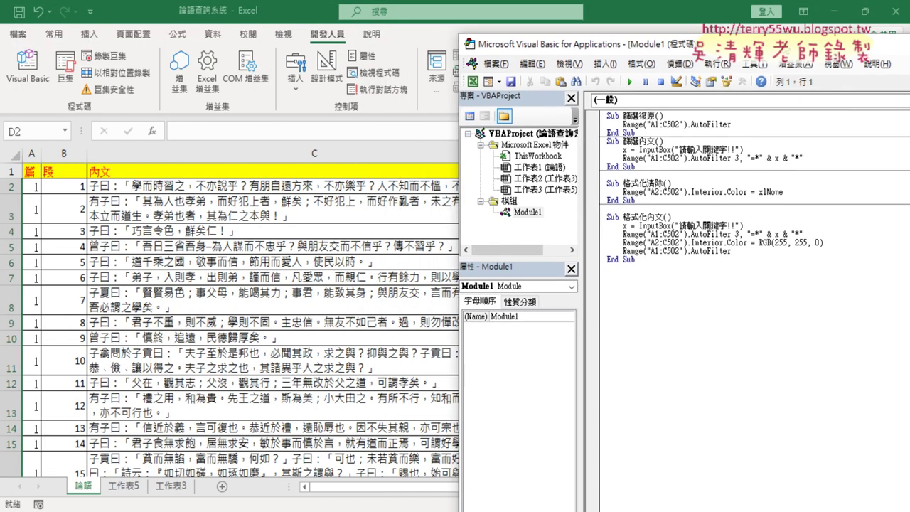
left_click(200, 217)
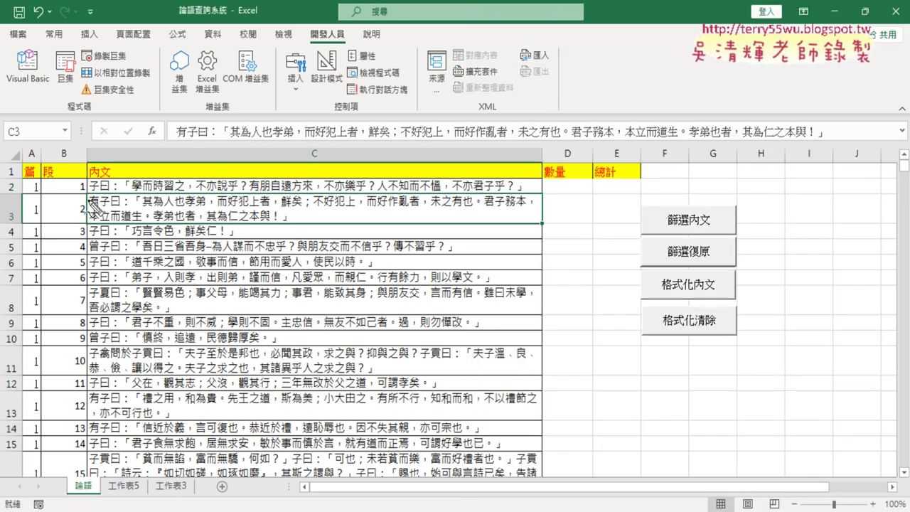
left_click_drag(84, 191, 83, 229)
mouse_move(105, 186)
left_mouse_down()
mouse_move(318, 182)
mouse_move(522, 226)
left_mouse_up()
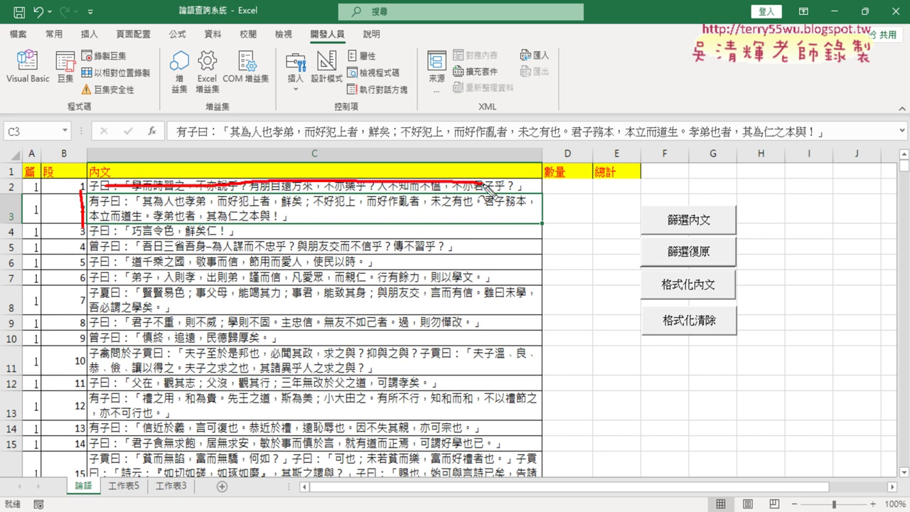
left_click_drag(93, 228, 517, 226)
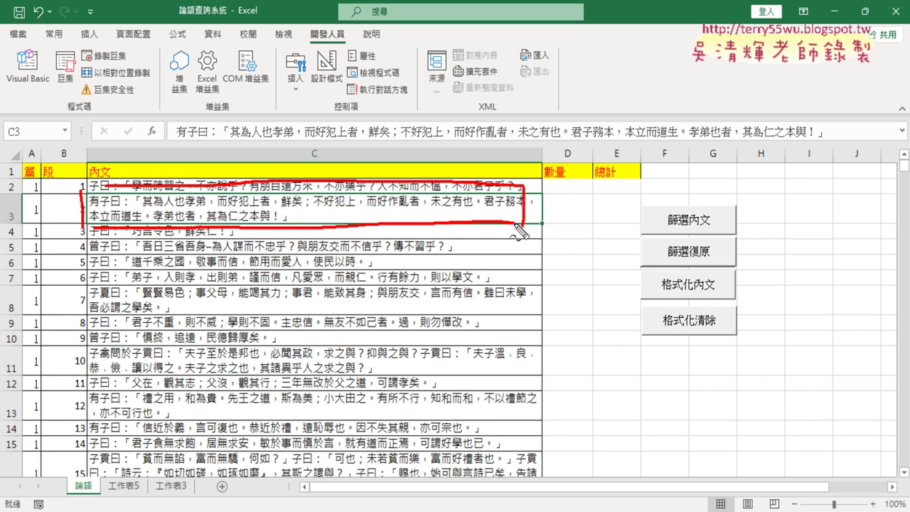
key("Escape")
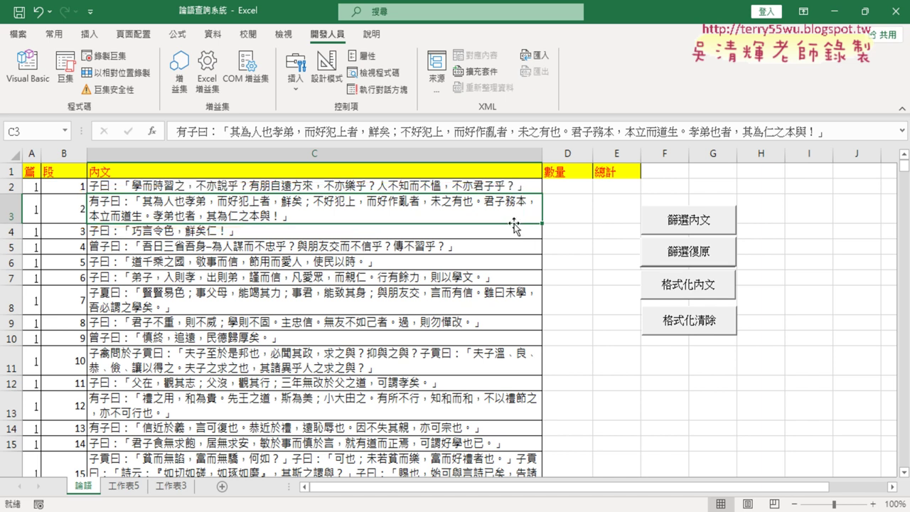
- Reopen the Visual Basic editor beside the workbook and place the caret below the existing macros
left_click(27, 77)
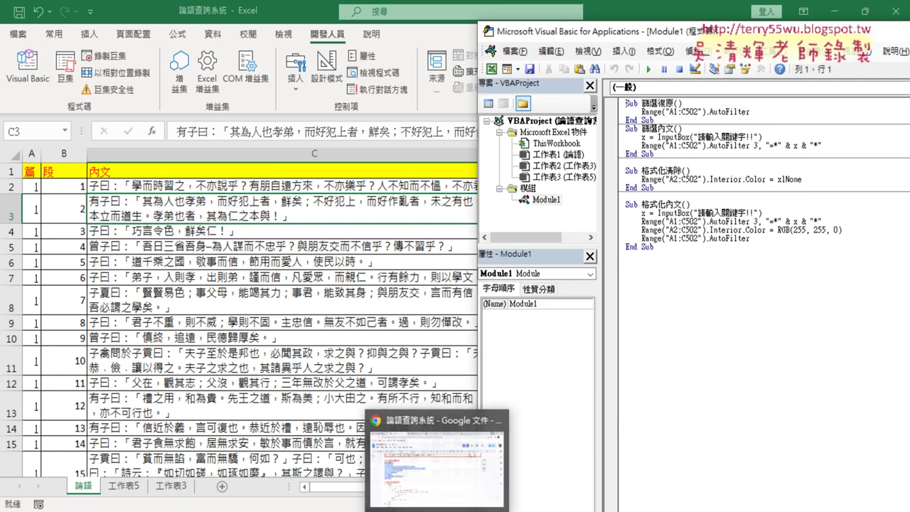
left_click(419, 477)
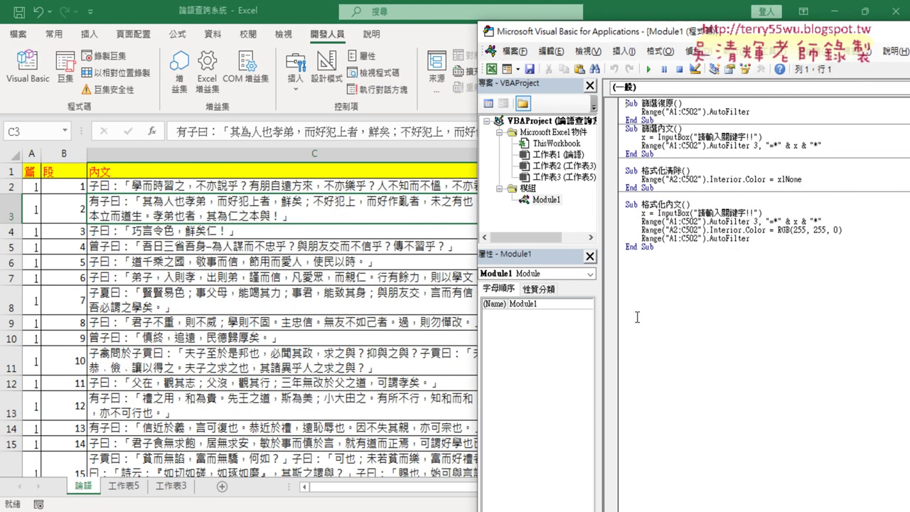
left_click(639, 309)
- Paste the Sub 數量() procedure into Module1 and set the editor's code font size to 12
type("Sub 數量()     c = 0     For j = 1 To Len(Cells(3, \"C\"))         If Mid(Cells(3, \"C\"), j, 1) = \"仁\" Then            c = c + 1         End If     Next     Cells(3, \"D\") = c End Sub")
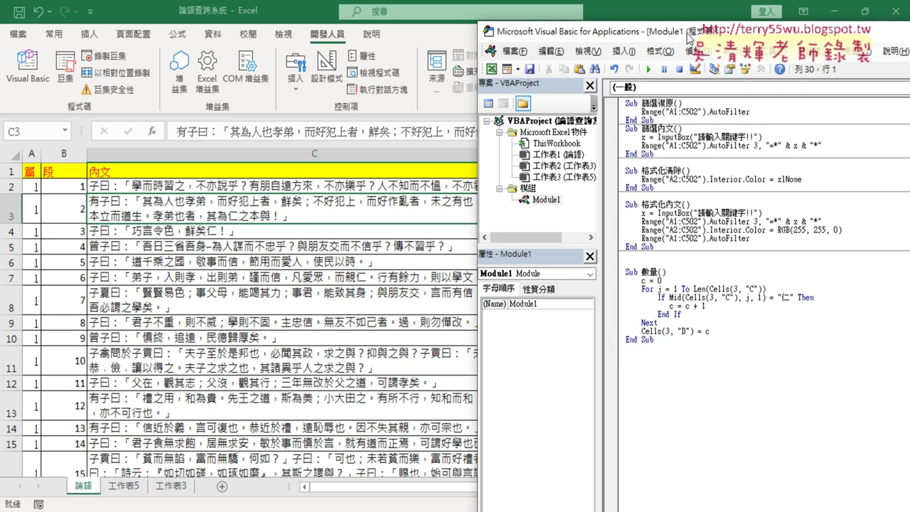
left_click_drag(690, 37, 420, 16)
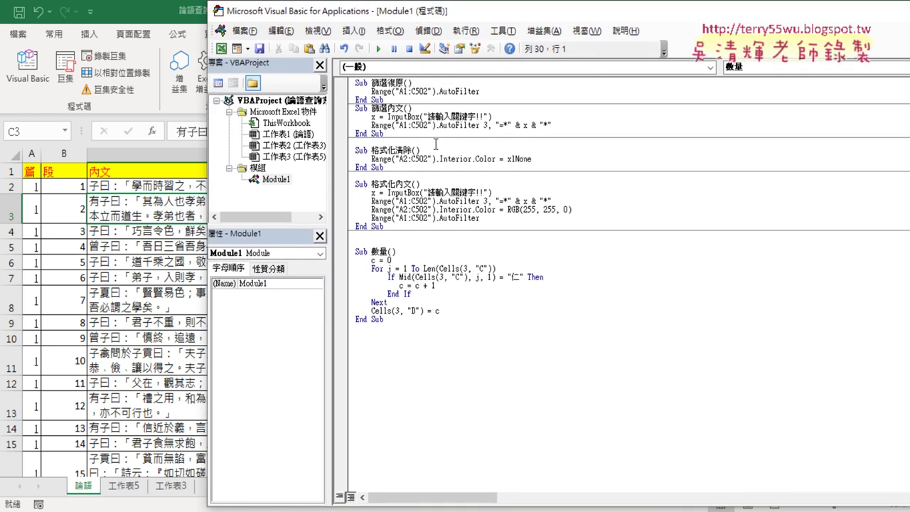
left_click(503, 30)
left_click(519, 99)
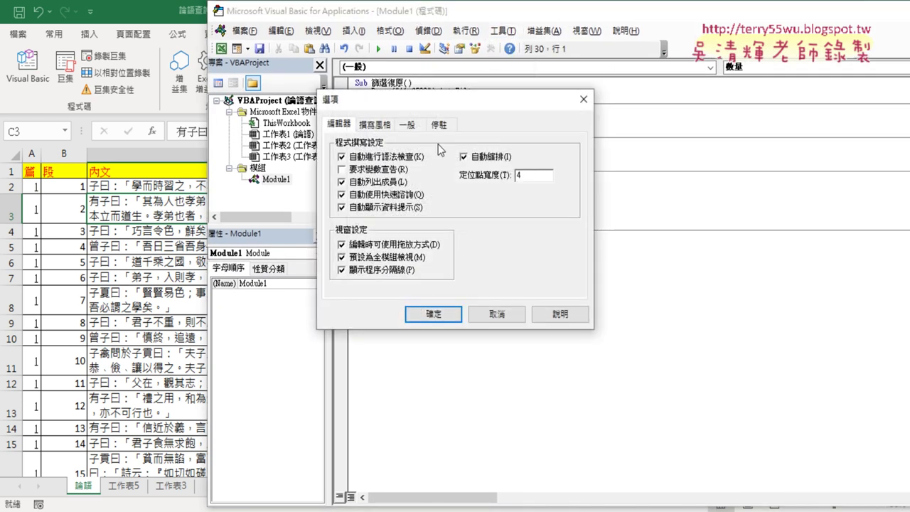
left_click(374, 125)
left_click(517, 187)
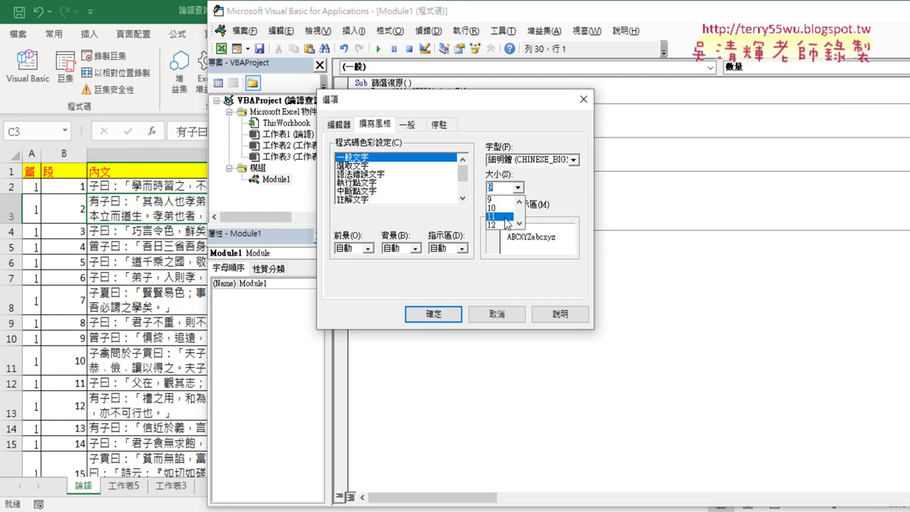
left_click(498, 225)
left_click(449, 314)
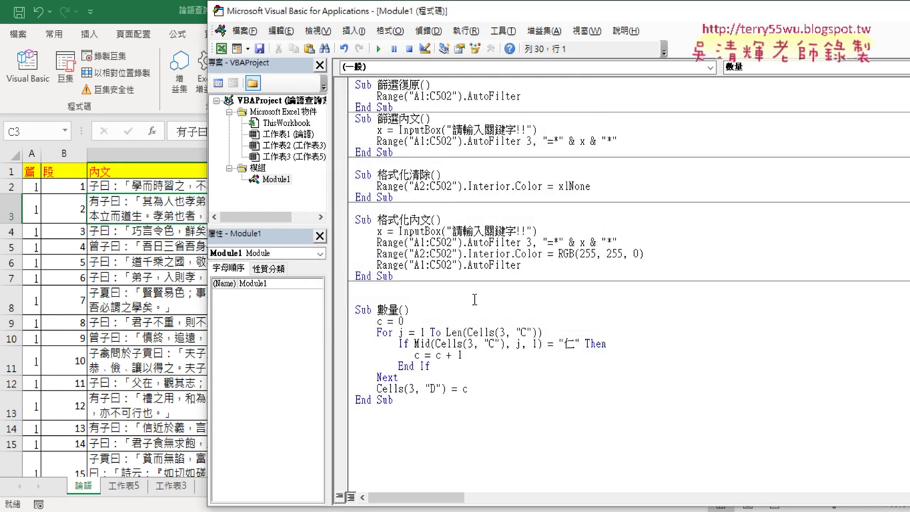
- Delete the blank lines above Sub 數量() and highlight the loop variable j and Len(Cells(3, "C"))
key("Delete")
key("Delete")
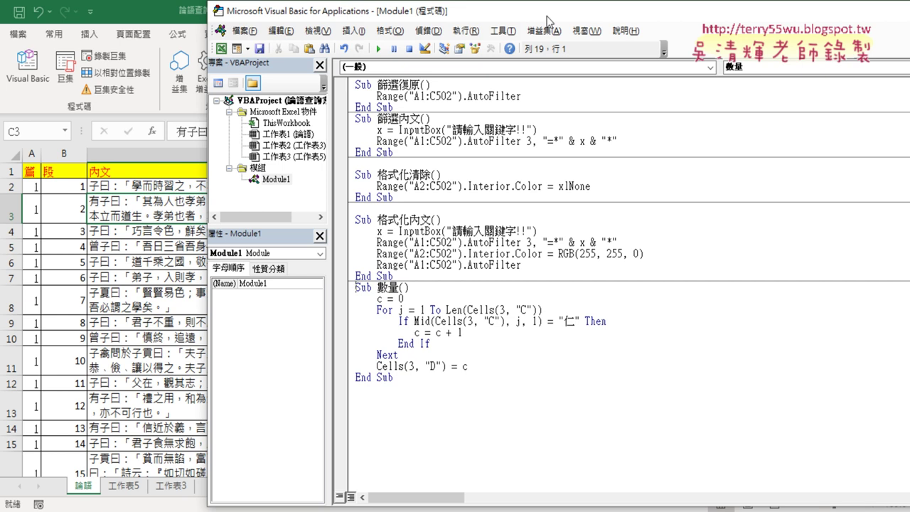
left_click_drag(548, 19, 630, 20)
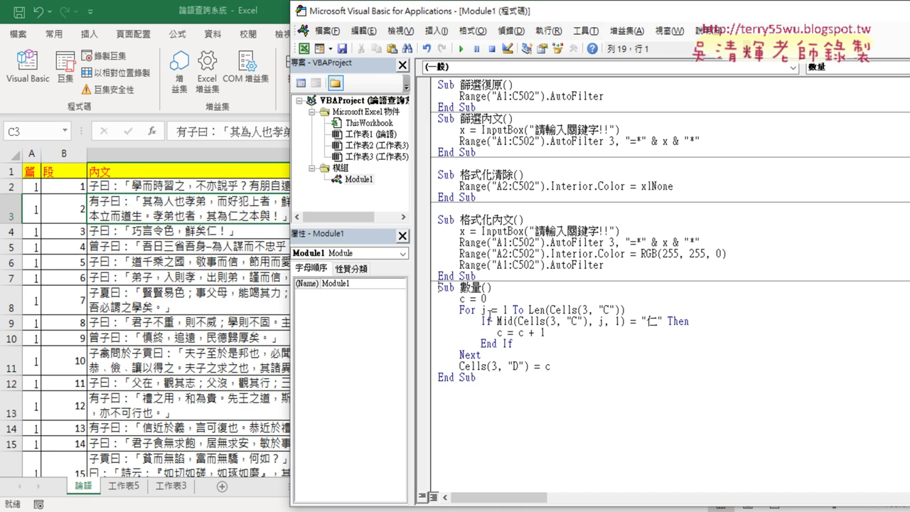
double_click(485, 311)
left_click_drag(529, 310, 625, 310)
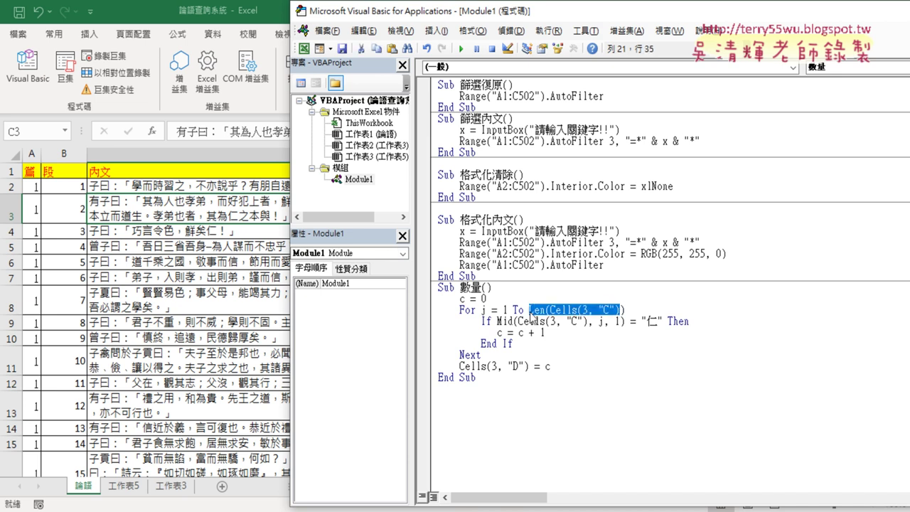
left_click_drag(532, 313, 612, 329)
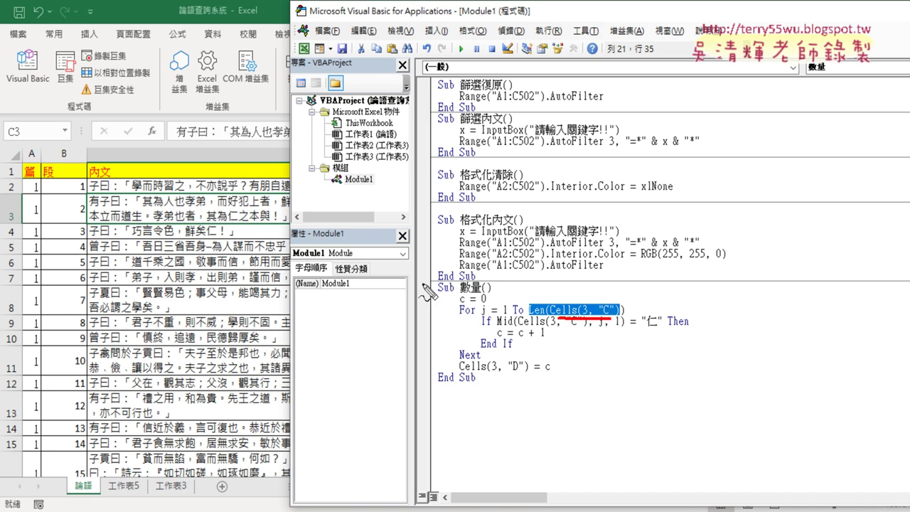
mouse_move(211, 235)
left_mouse_down()
mouse_move(252, 201)
mouse_move(209, 220)
left_mouse_up()
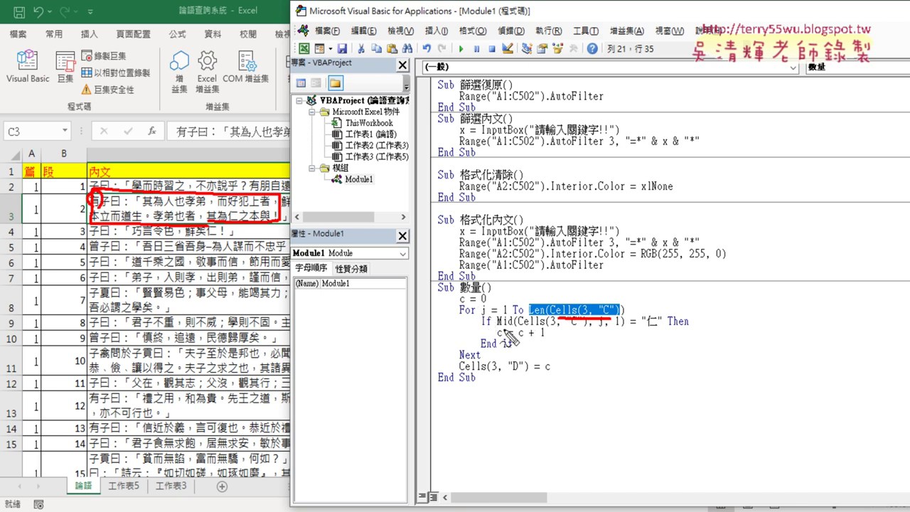
left_click_drag(482, 328, 547, 329)
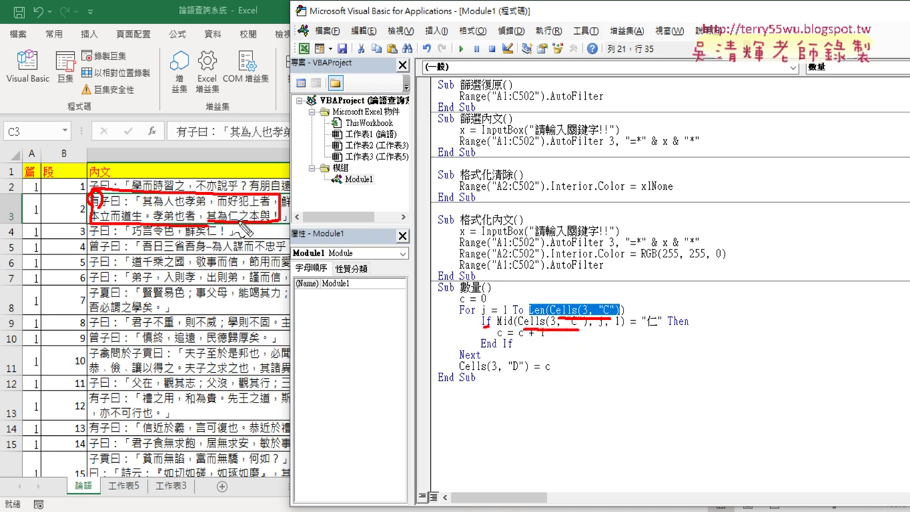
left_click_drag(598, 328, 604, 329)
left_click_drag(644, 328, 663, 329)
mouse_move(435, 353)
left_mouse_down()
mouse_move(450, 357)
mouse_move(459, 310)
left_mouse_up()
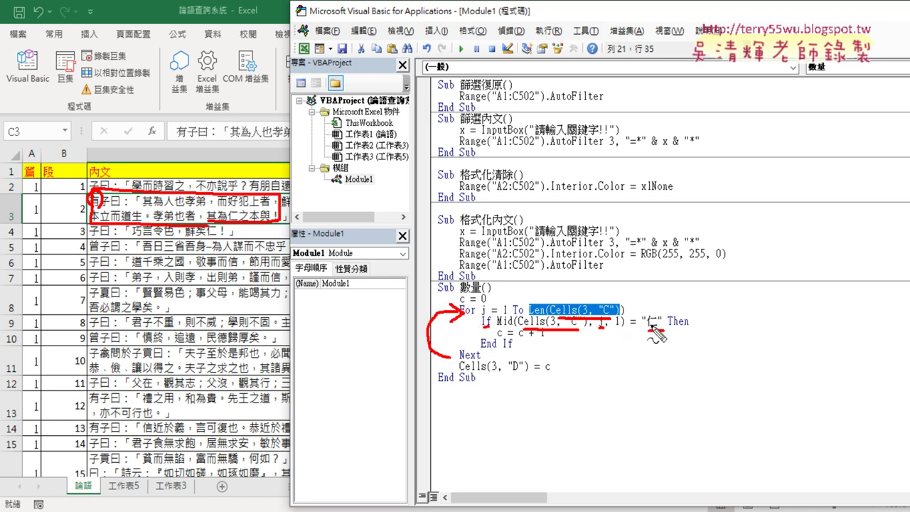
left_click_drag(649, 329, 663, 329)
left_click_drag(235, 228, 236, 228)
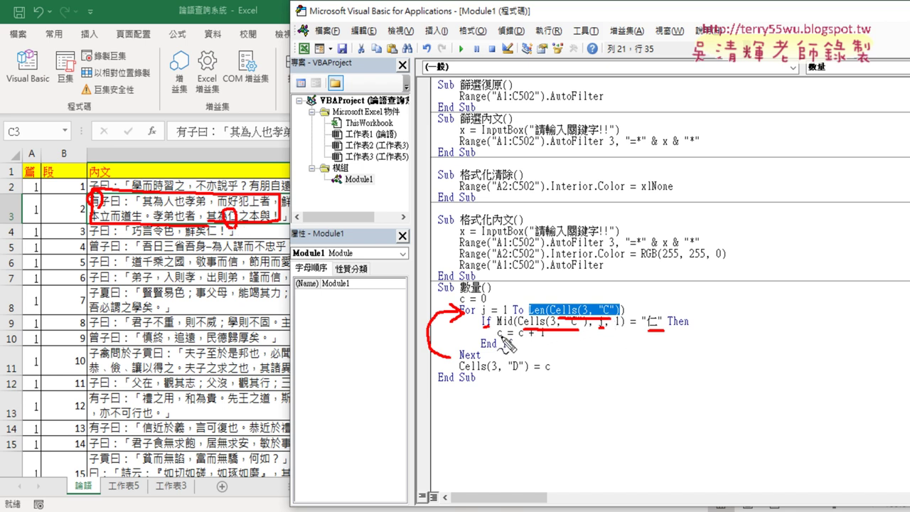
left_click_drag(497, 328, 547, 337)
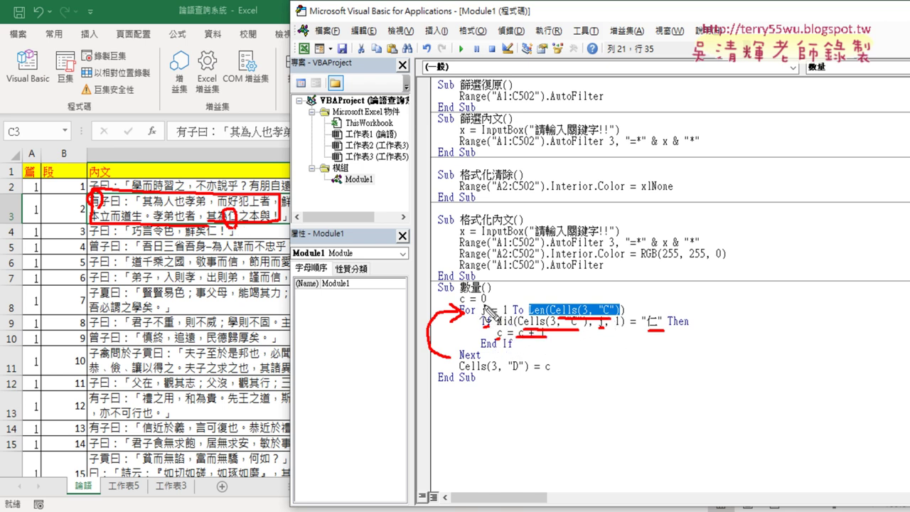
left_click_drag(477, 320, 484, 308)
left_click_drag(559, 380, 555, 368)
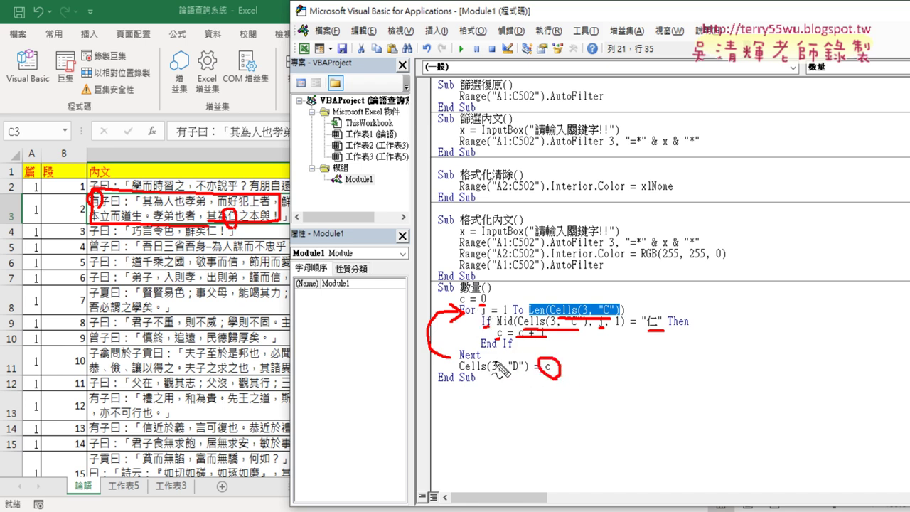
key("Escape")
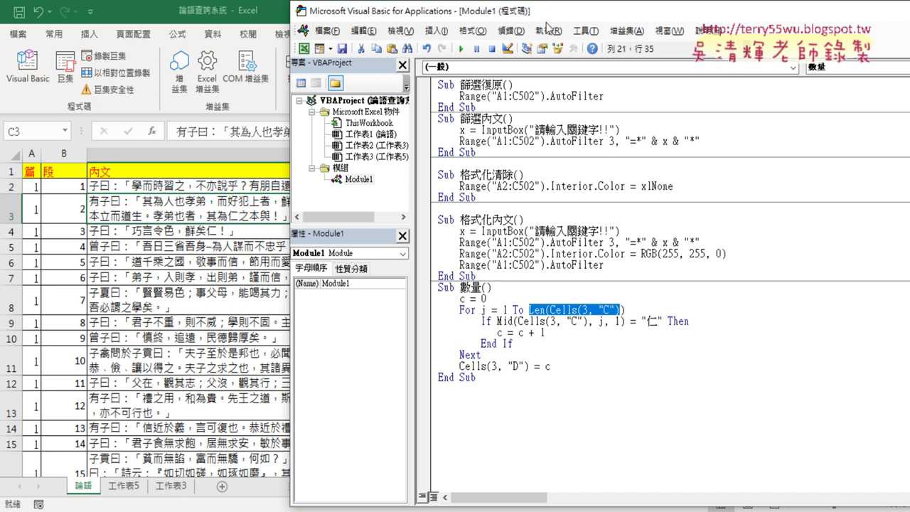
- Move the code editor aside and run the 數量 macro
left_click_drag(545, 17, 859, 25)
left_click(832, 343)
left_click(775, 51)
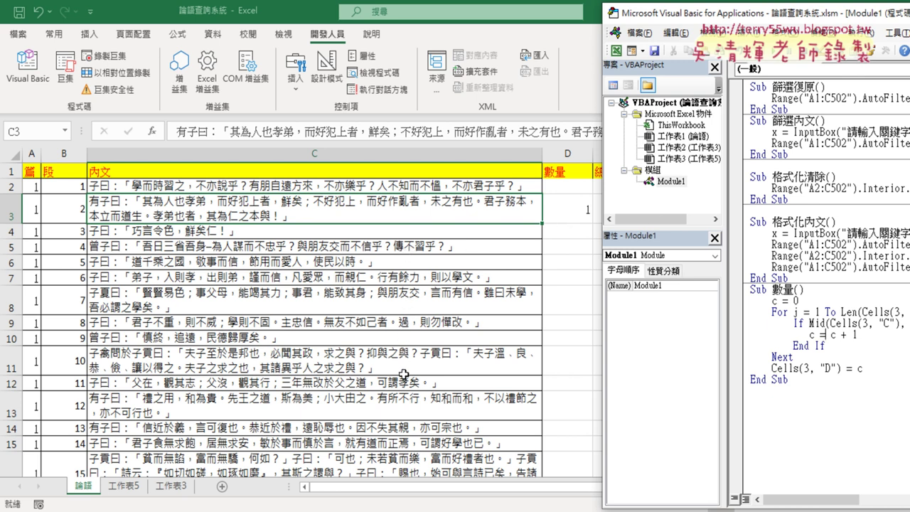
- Scroll through the 論語 sheet and confirm D3 now shows a count of 1
left_click(398, 412)
scroll(395, 409, "down", 2)
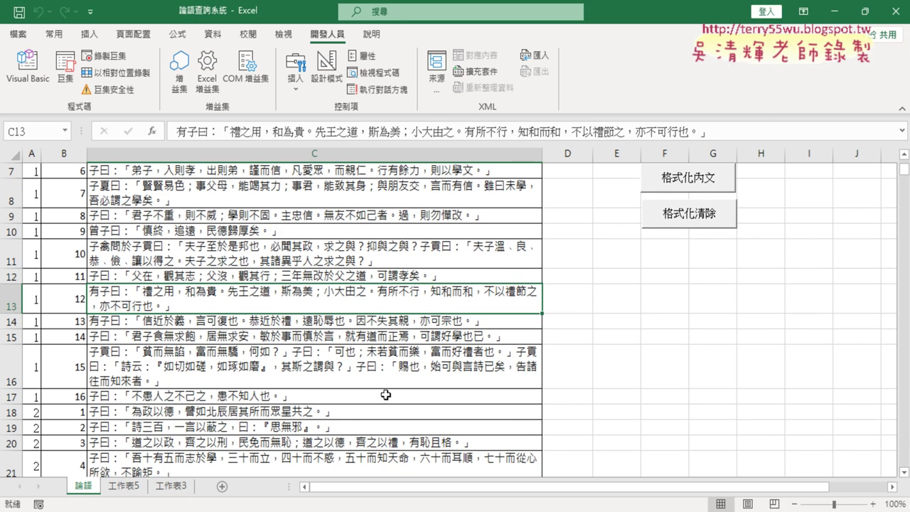
scroll(387, 398, "down", 1)
scroll(385, 394, "down", 1)
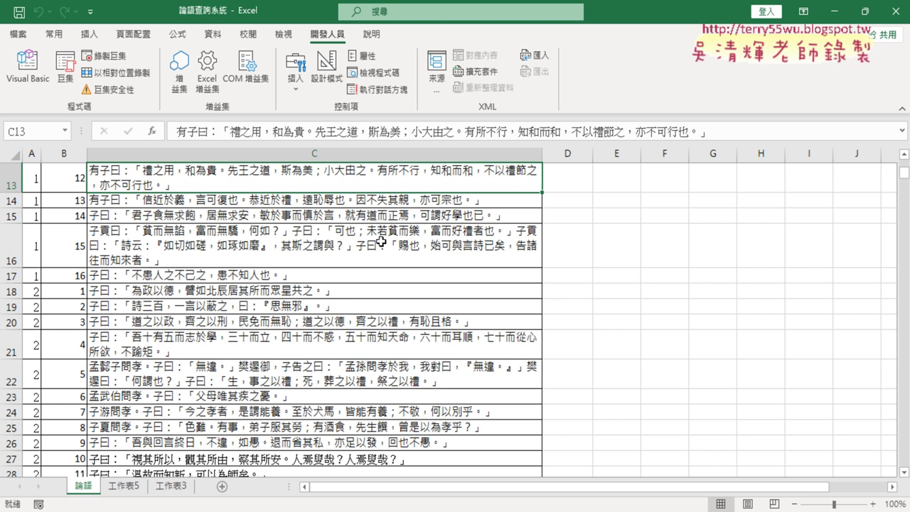
scroll(381, 242, "down", 2)
scroll(377, 268, "down", 2)
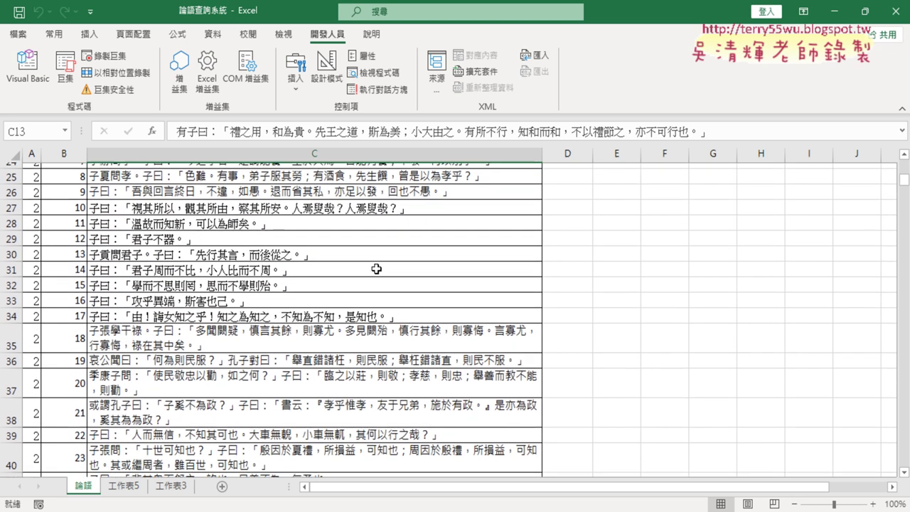
scroll(376, 269, "down", 1)
scroll(375, 269, "down", 1)
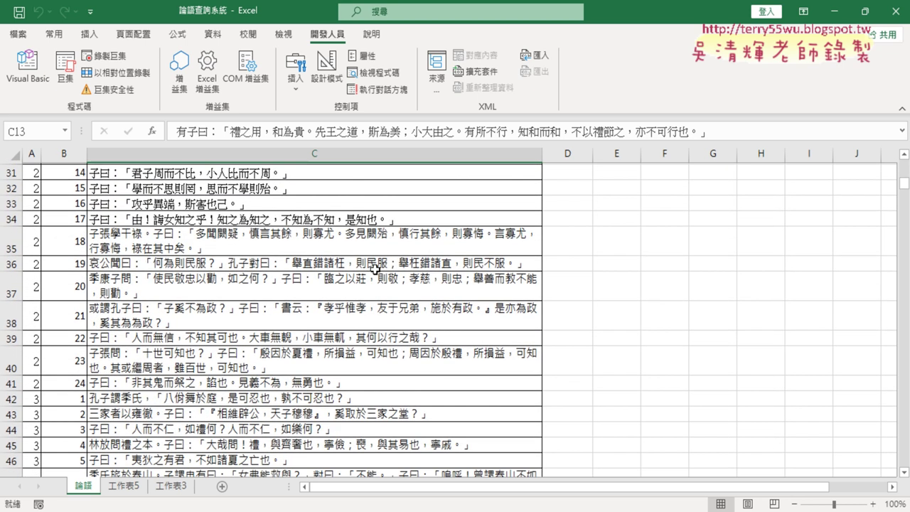
scroll(375, 270, "down", 2)
scroll(387, 381, "down", 2)
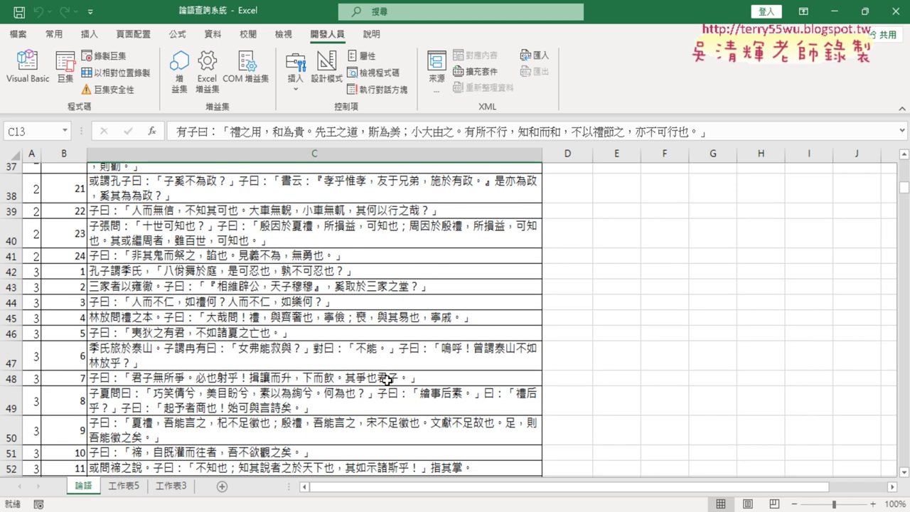
scroll(382, 369, "down", 2)
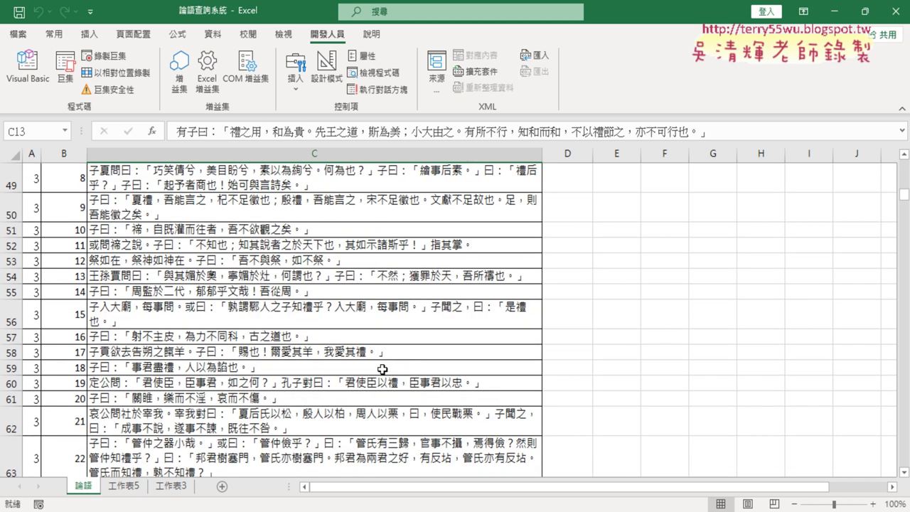
scroll(378, 362, "down", 2)
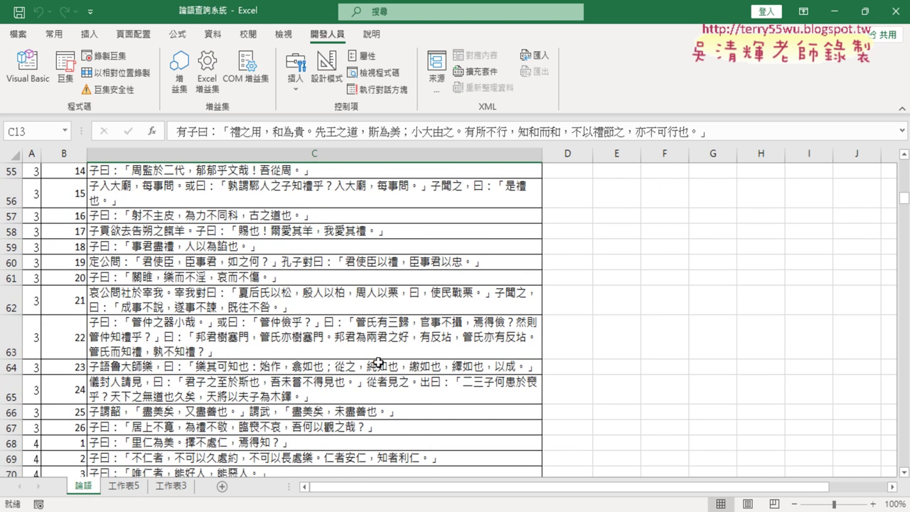
scroll(378, 364, "up", 8)
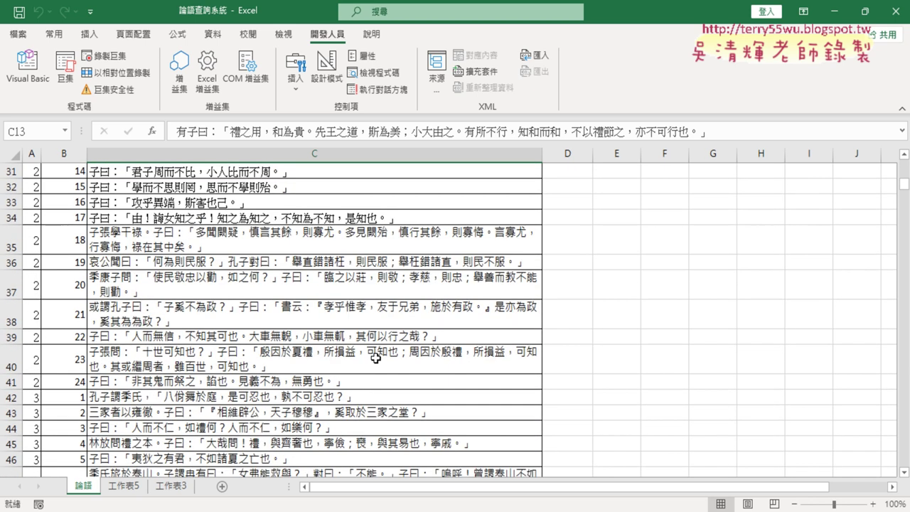
scroll(378, 363, "up", 9)
scroll(378, 364, "up", 1)
left_click(579, 212)
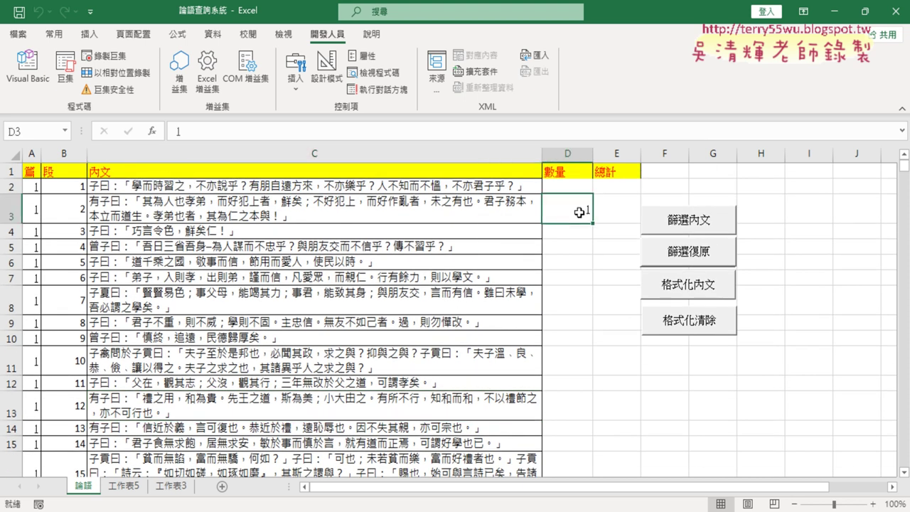
- Switch between the code editor and the sheet, checking the data runs to row 502
left_click(29, 65)
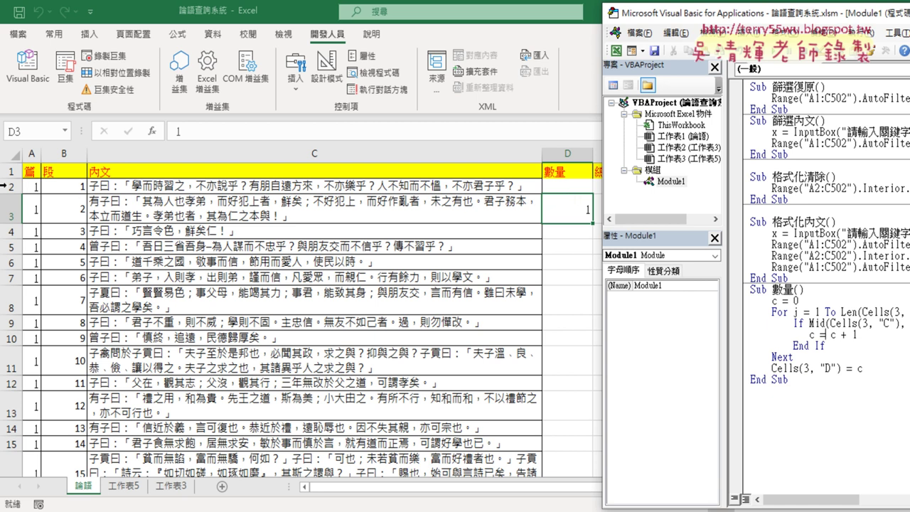
left_click(26, 186)
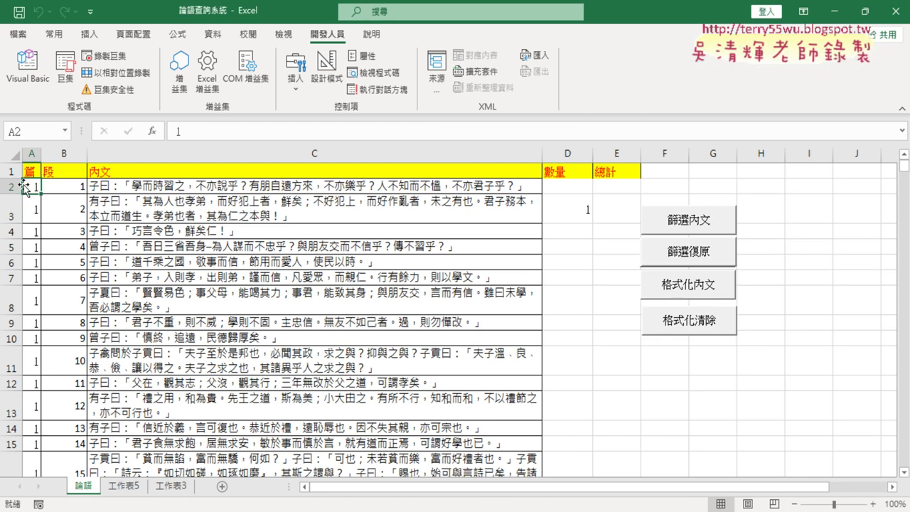
key("ctrl+Down")
key("ctrl+Up")
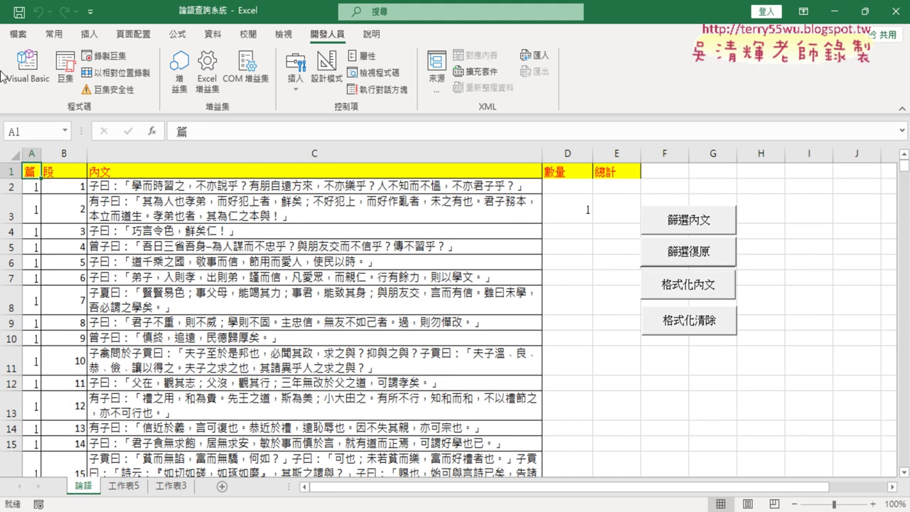
left_click(27, 68)
- Add a new For i = 2 To 502 line under the Sub 數量 header
left_click_drag(777, 21, 325, 25)
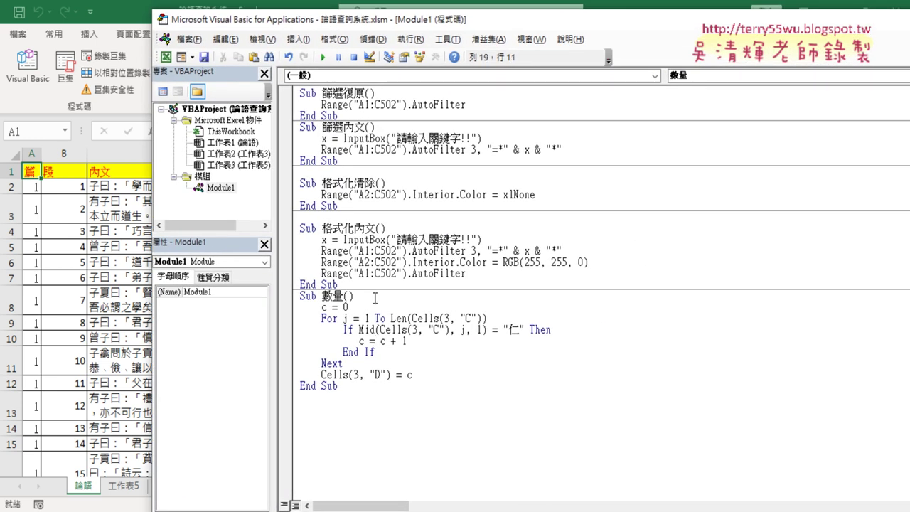
key("Return")
key("Return")
key("Up")
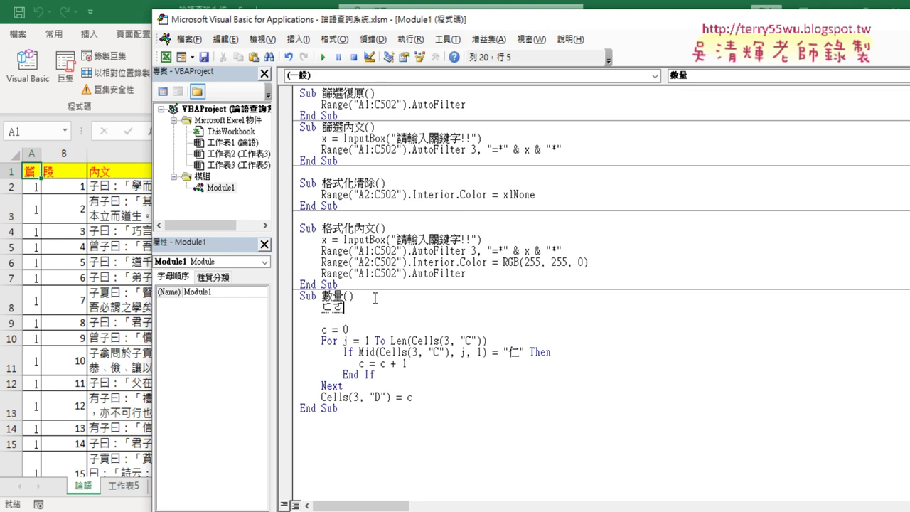
key("Escape")
key("Return")
key("Return")
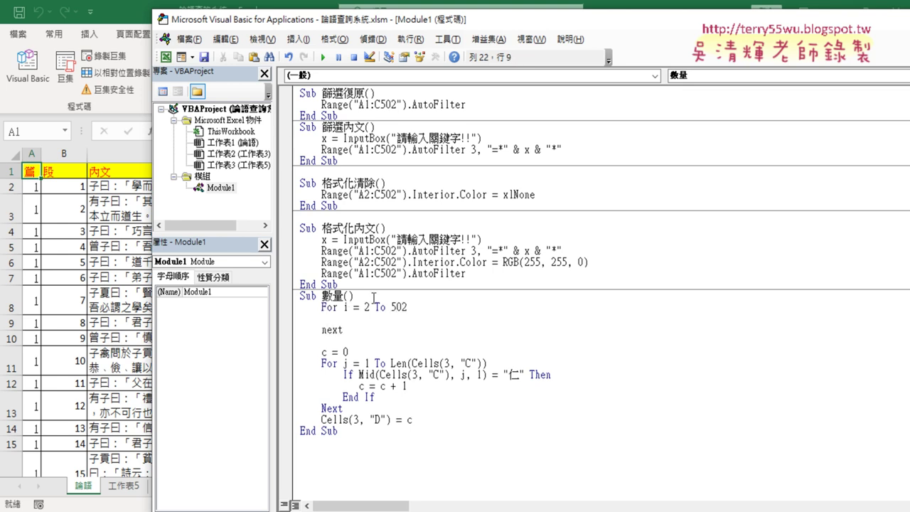
- Move the c = 0 … Cells(3, "D") = c block inside the loop, indented one level, before Next
left_click_drag(444, 420, 296, 362)
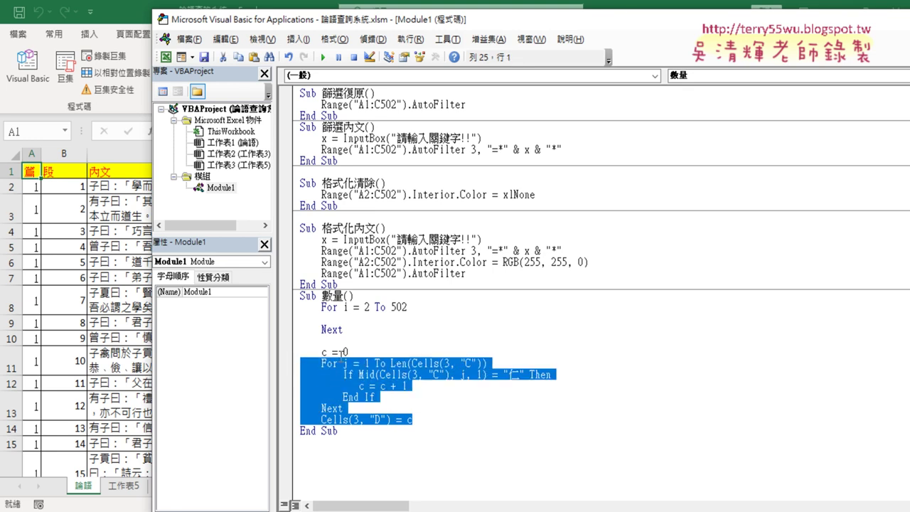
left_click_drag(316, 362, 302, 318)
left_click_drag(418, 378, 290, 314)
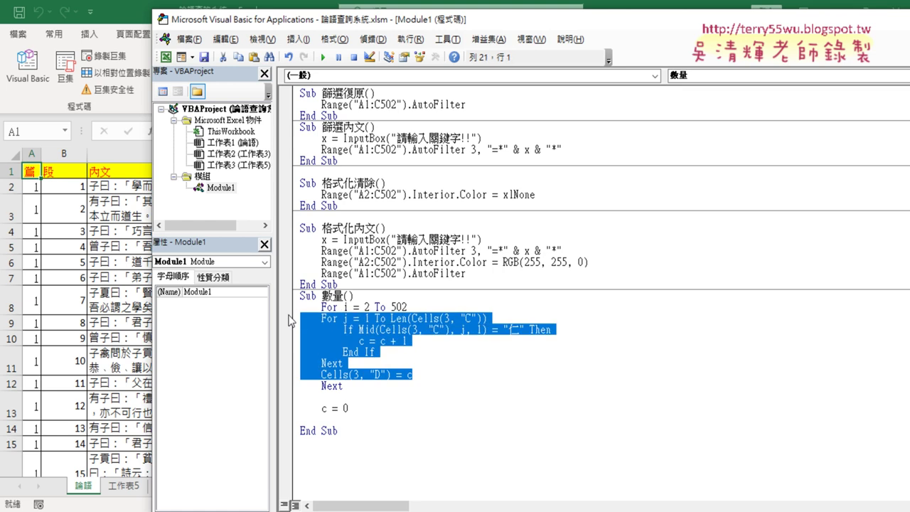
key("Tab")
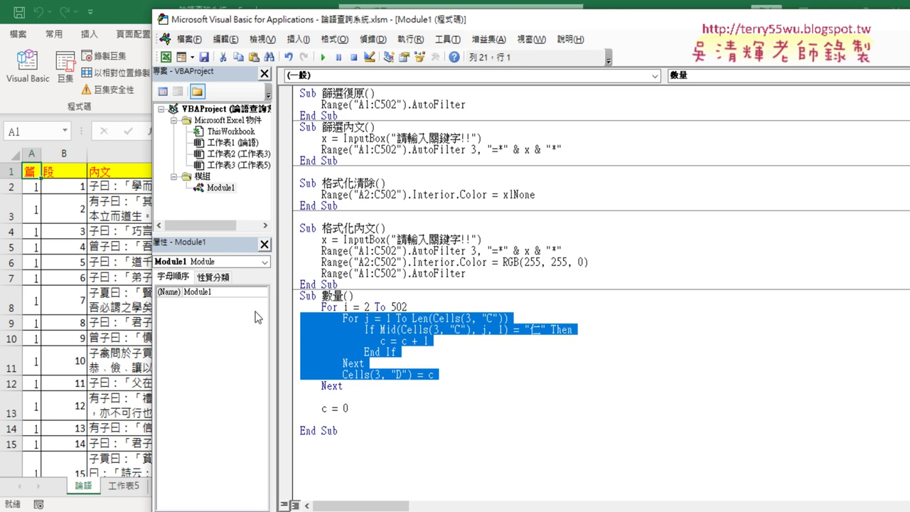
key("ctrl+z")
key("ctrl+z")
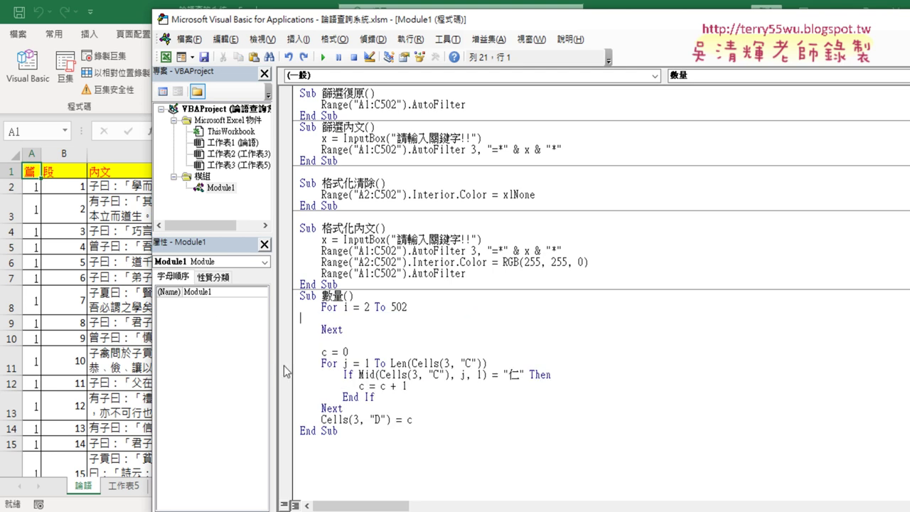
mouse_move(420, 420)
left_mouse_down()
mouse_move(288, 353)
mouse_move(295, 318)
left_mouse_up()
left_click_drag(413, 385, 280, 324)
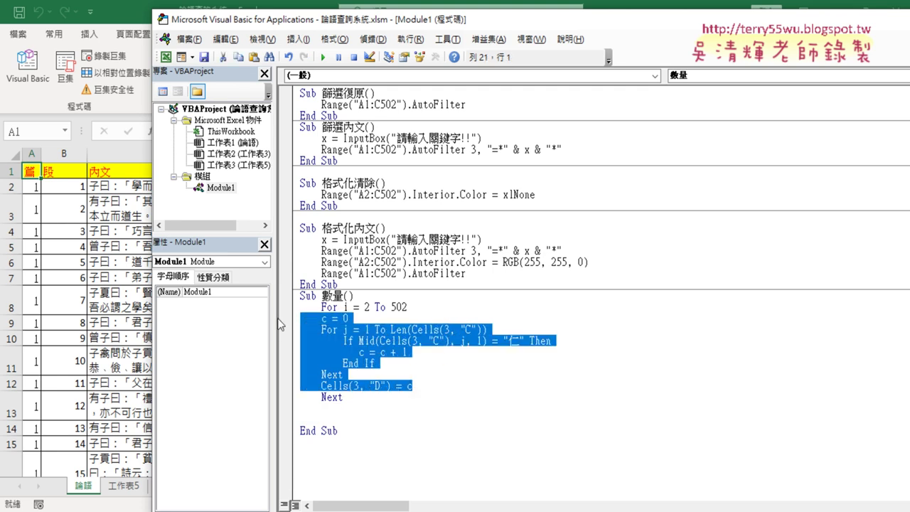
key("Tab")
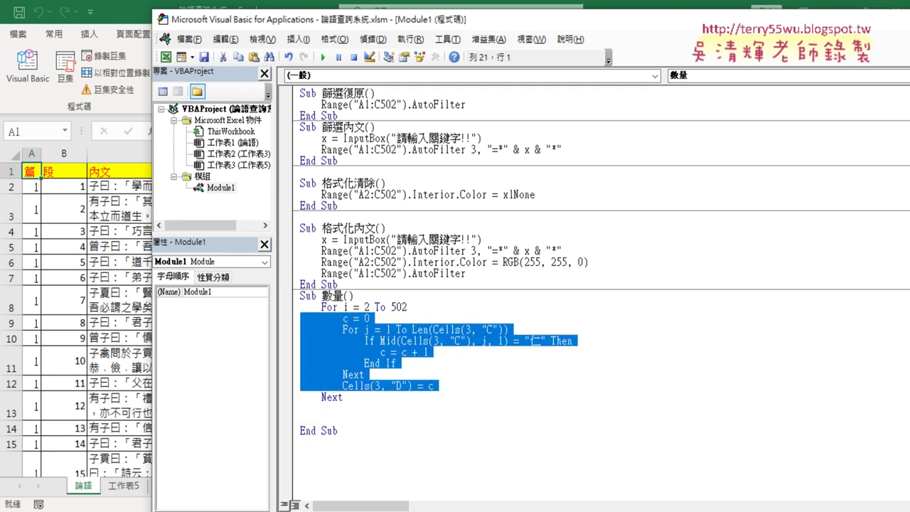
left_click(346, 400)
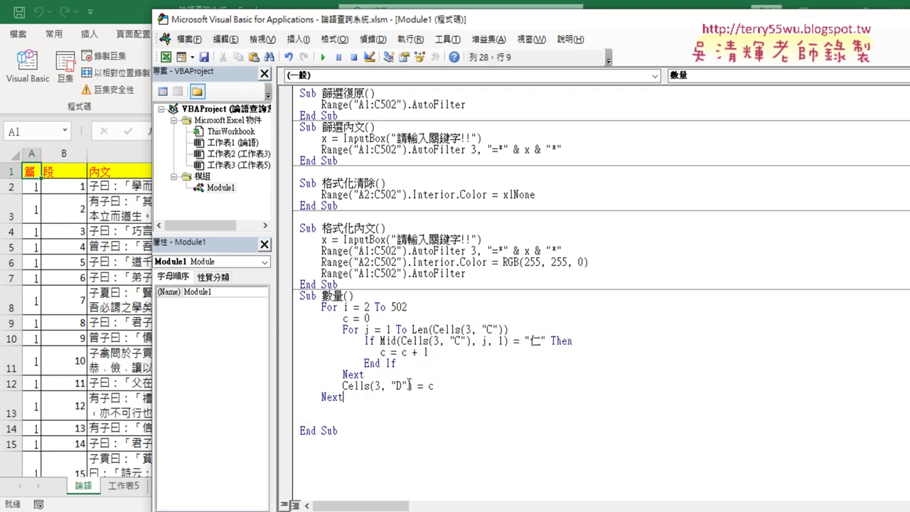
key("Delete")
key("Delete")
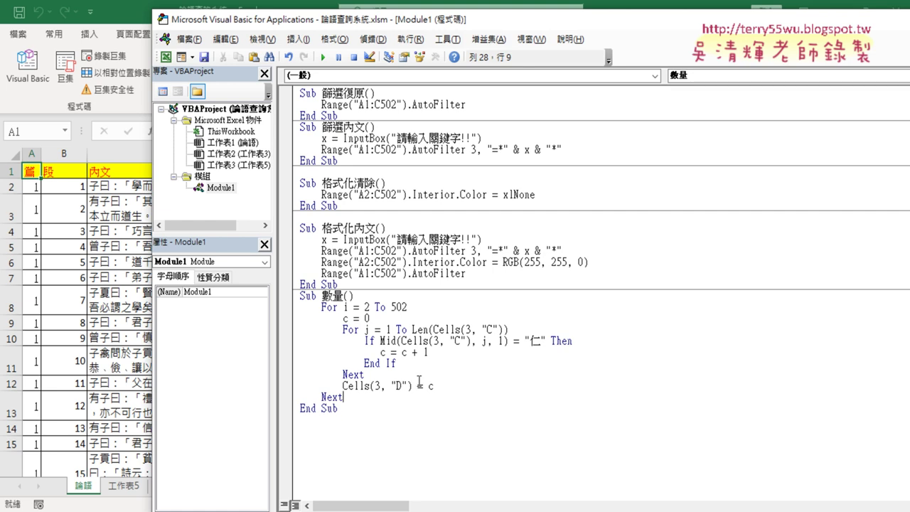
- Replace row 3 with i in Len(Cells(3, "C")), Mid(Cells(3, "C") and Cells(3, "D")
left_click_drag(472, 327, 467, 327)
type("i")
left_click_drag(441, 341, 435, 342)
type("i")
left_click_drag(381, 386, 375, 386)
type("i")
left_click_drag(451, 386, 289, 320)
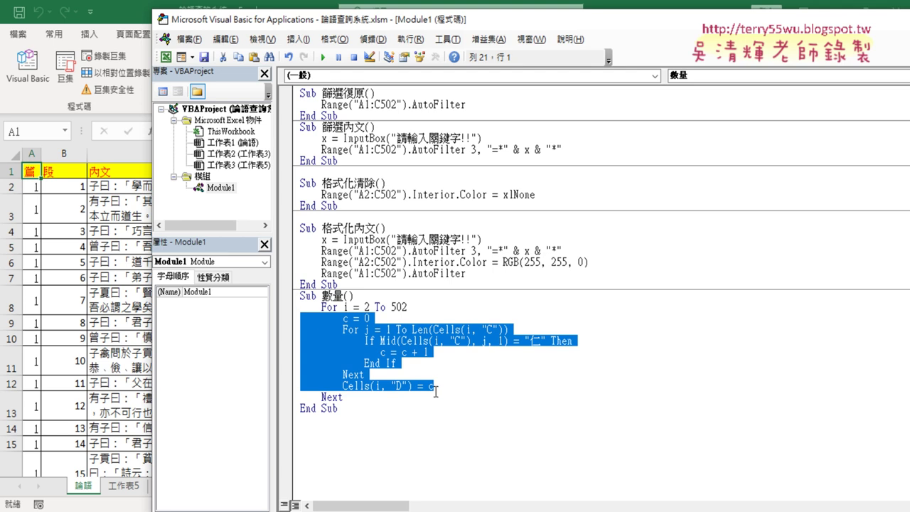
mouse_move(515, 21)
left_mouse_down()
mouse_move(909, 11)
mouse_move(326, 22)
left_mouse_up()
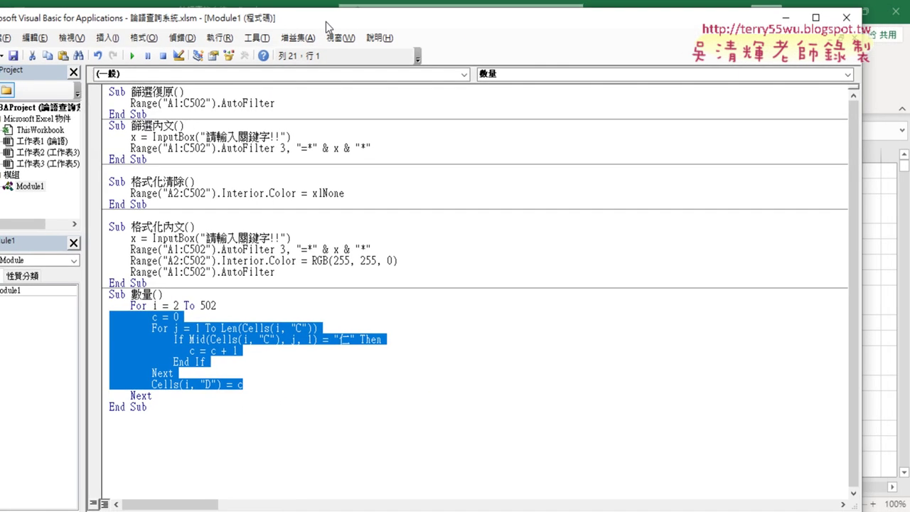
- Place the code editor beside the sheet and step through 數量 line by line with F8
double_click(326, 21)
left_click(849, 14)
left_click_drag(641, 239, 459, 239)
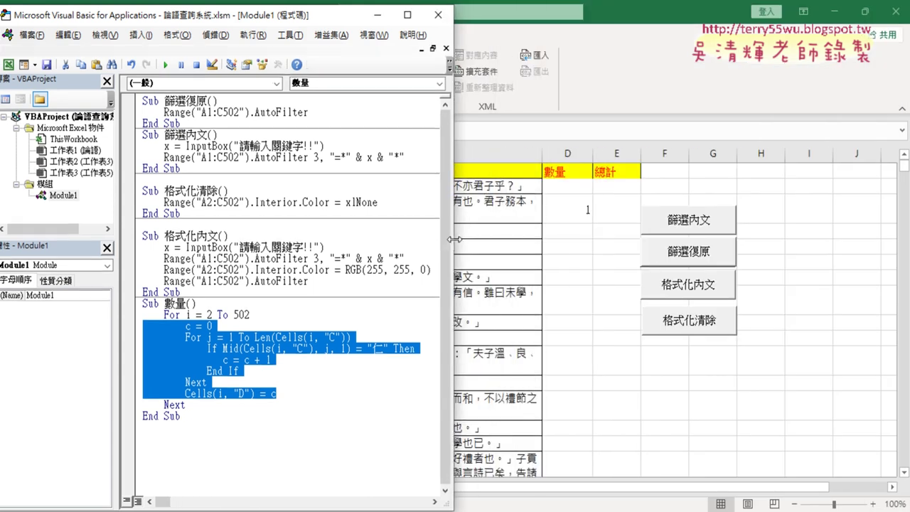
left_click(238, 382)
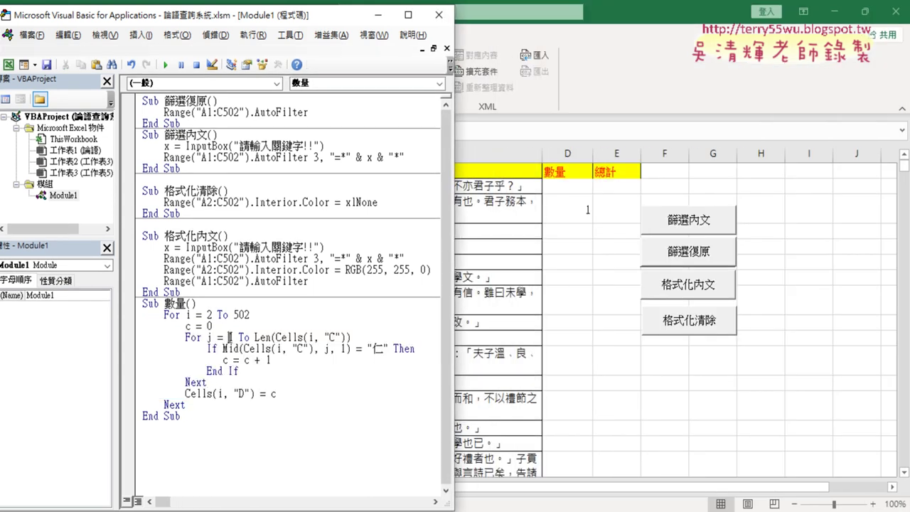
key("F8")
key("F8")
key("F8")
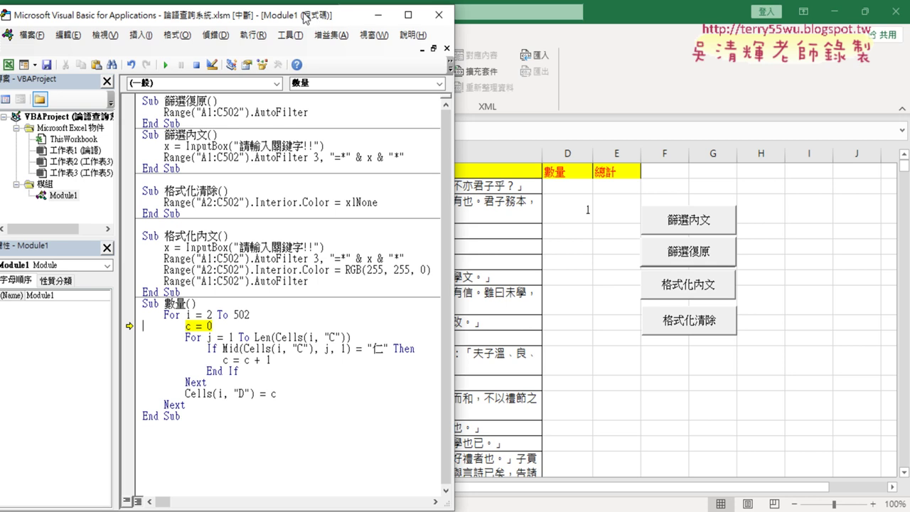
left_click_drag(304, 16, 357, 12)
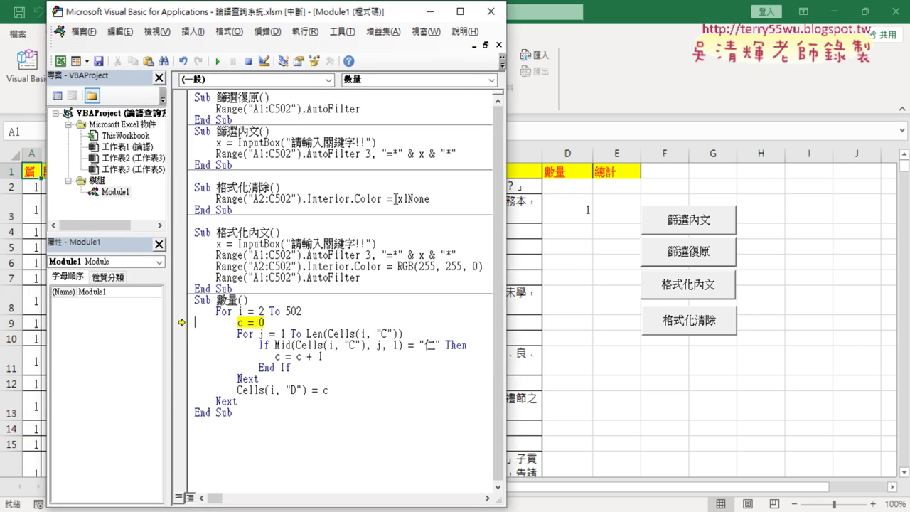
key("F8")
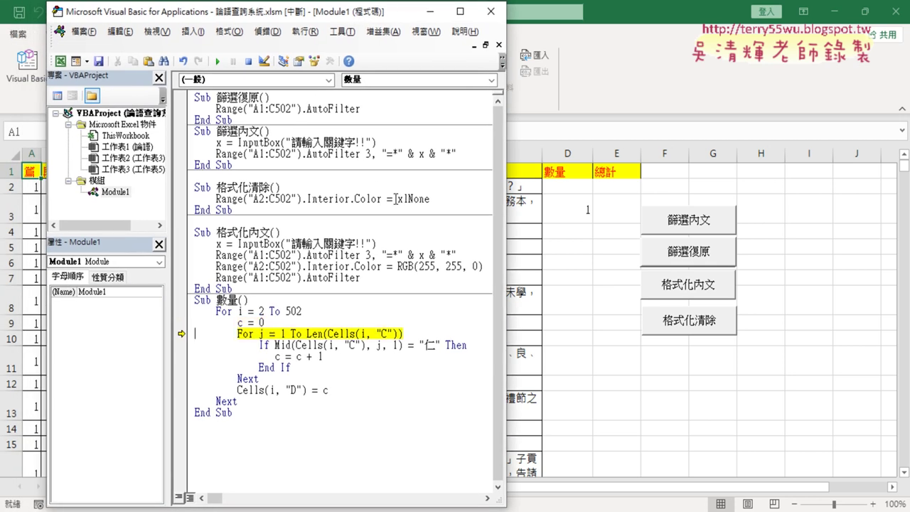
key("F8")
key("F8")
key("F8")
key("F8")
key("F8")
key("F8")
key("F8")
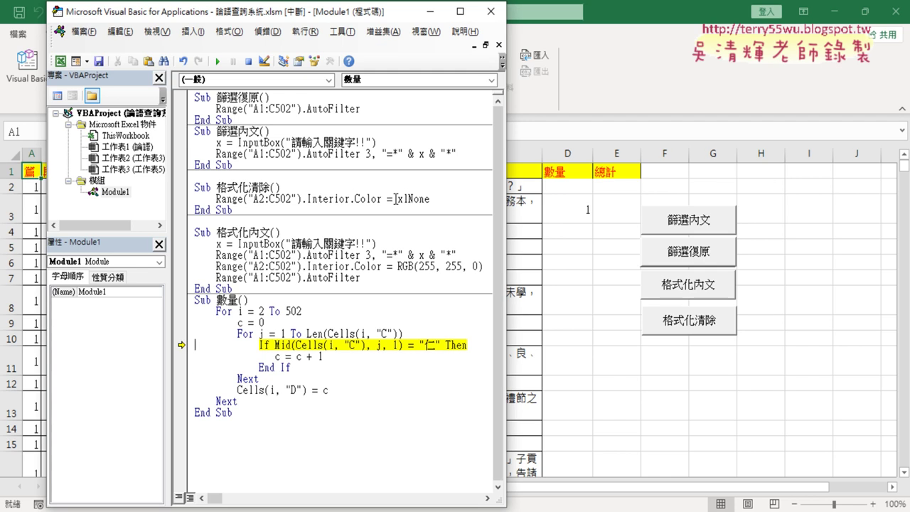
- Break on Cells(i, "D") = c, continue row by row, then clear the breakpoint and run to completion
left_click(180, 390)
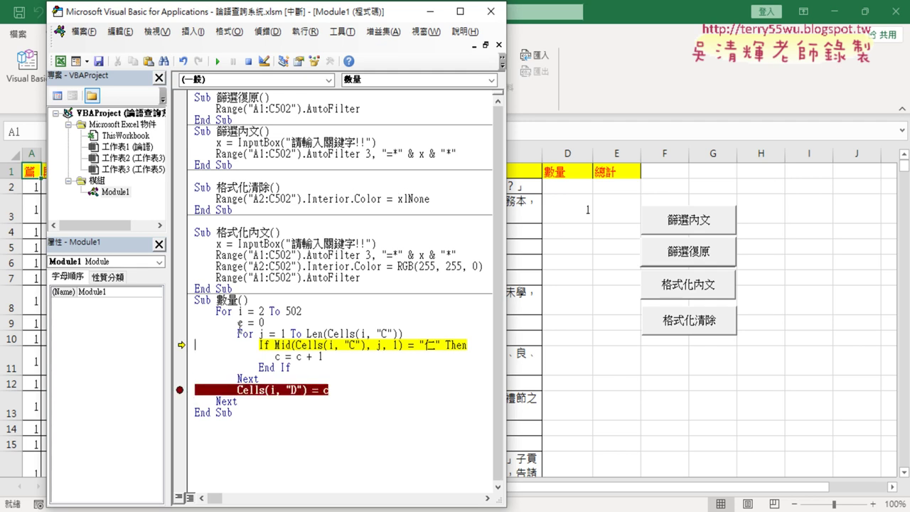
left_click(221, 65)
mouse_move(329, 390)
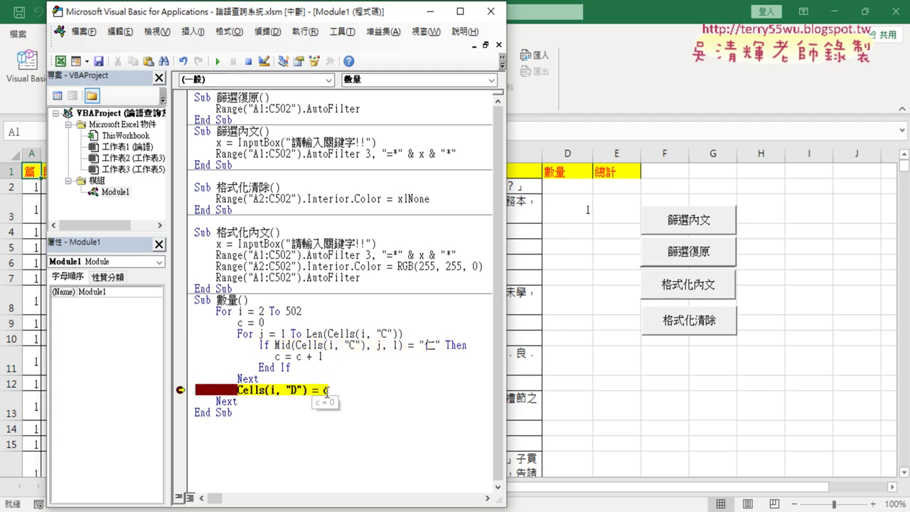
key("F8")
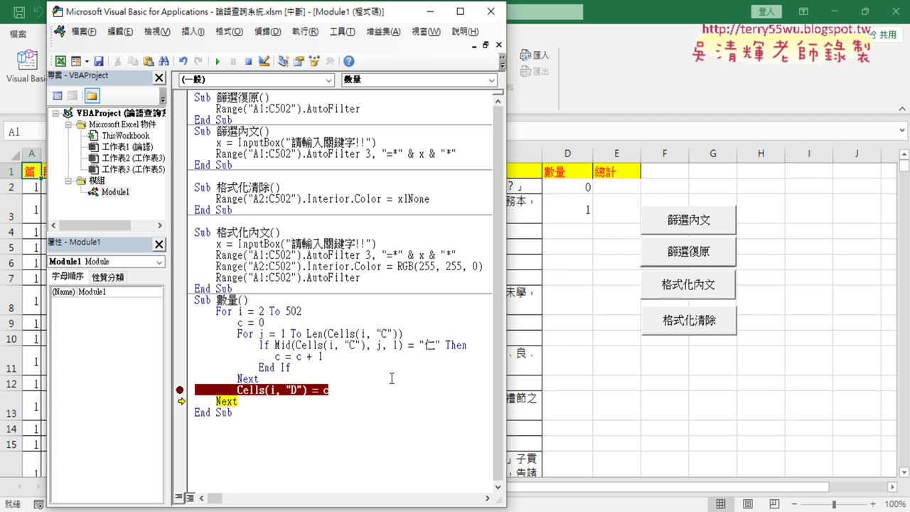
left_click(220, 65)
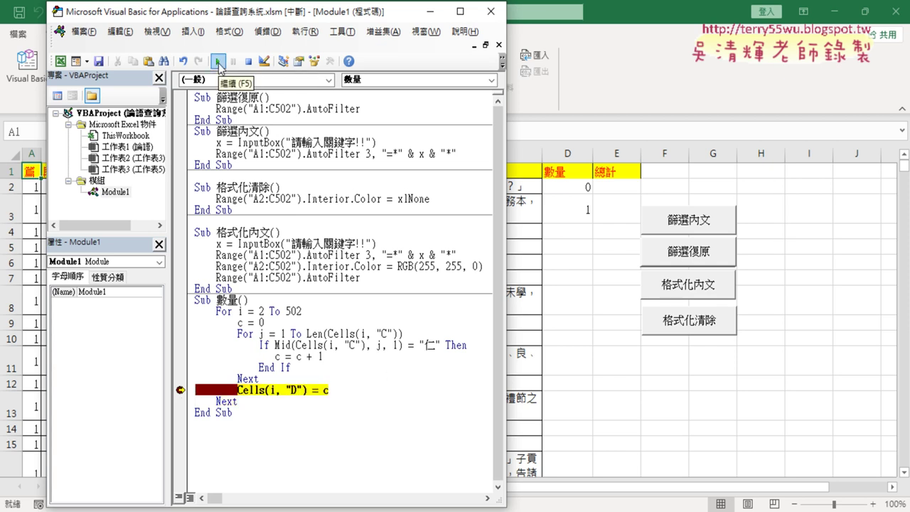
left_click(219, 65)
triple_click(219, 65)
triple_click(219, 65)
left_click(219, 65)
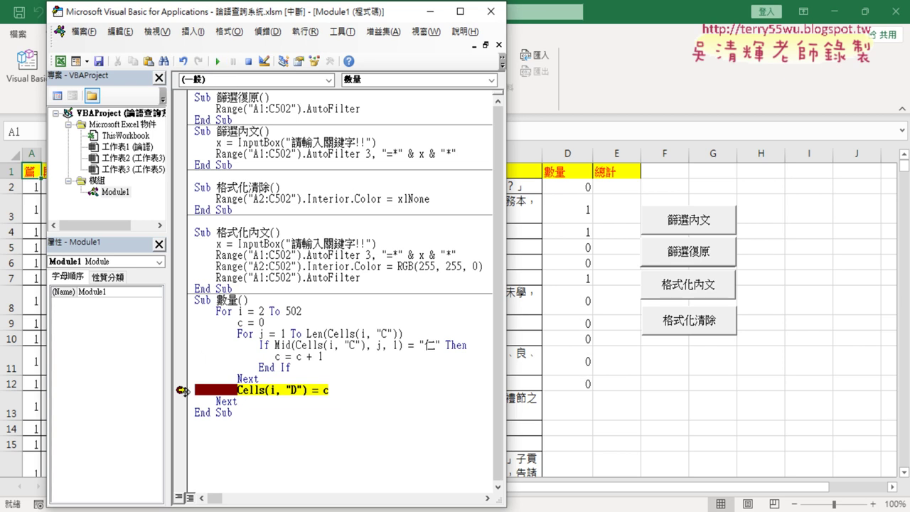
left_click(183, 390)
left_click(218, 64)
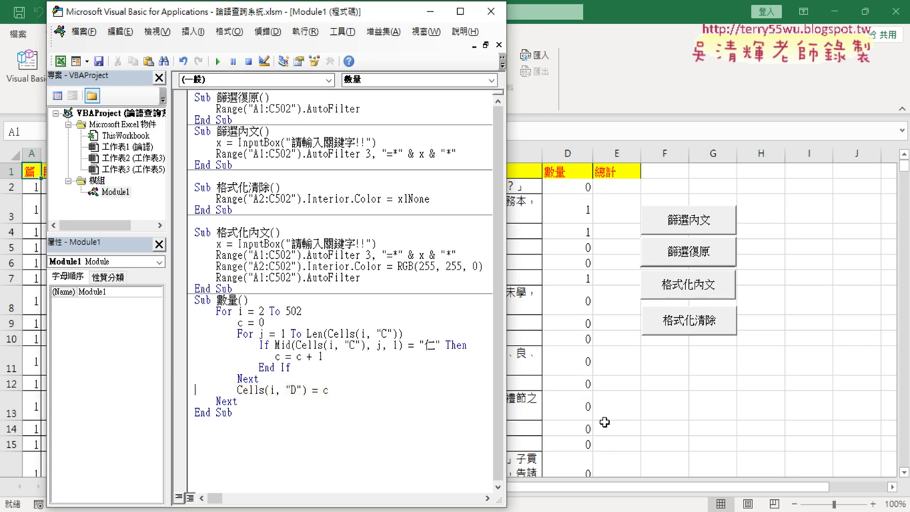
- Scroll through column D to check the per-row 仁 counts
left_click(583, 187)
scroll(583, 296, "down", 7)
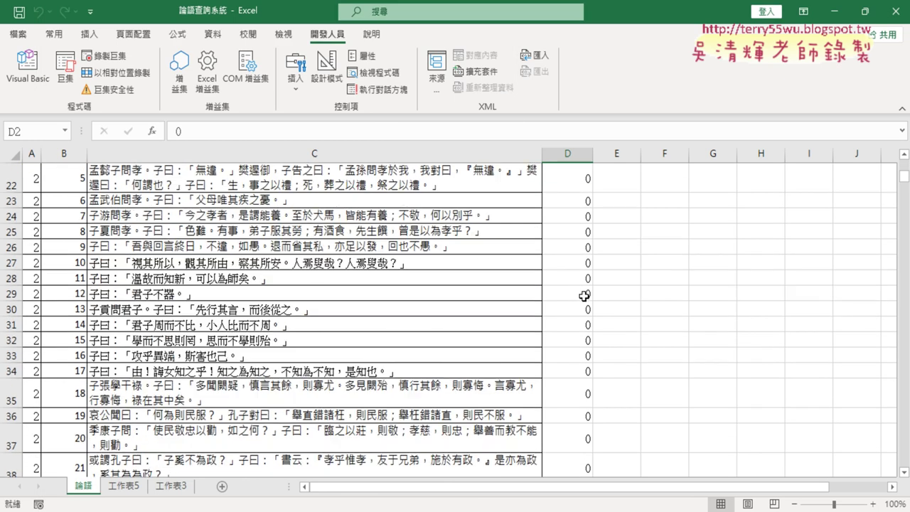
scroll(584, 296, "down", 6)
scroll(584, 296, "down", 4)
scroll(584, 296, "down", 5)
scroll(584, 295, "down", 5)
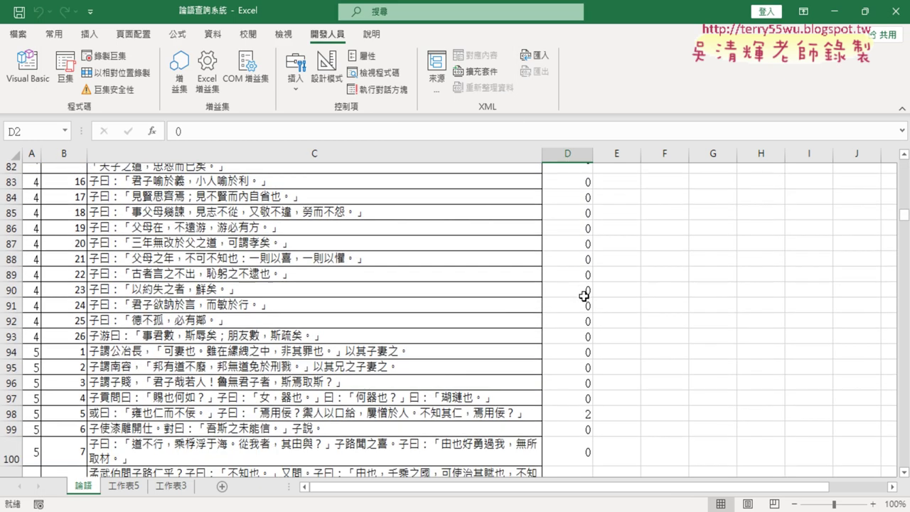
scroll(584, 296, "down", 8)
scroll(584, 295, "up", 12)
scroll(584, 296, "up", 10)
scroll(585, 294, "up", 6)
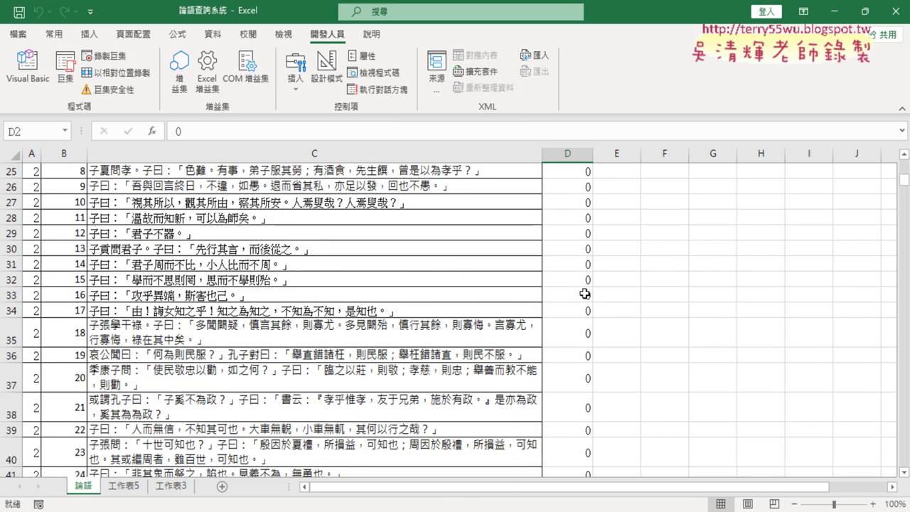
scroll(585, 294, "up", 8)
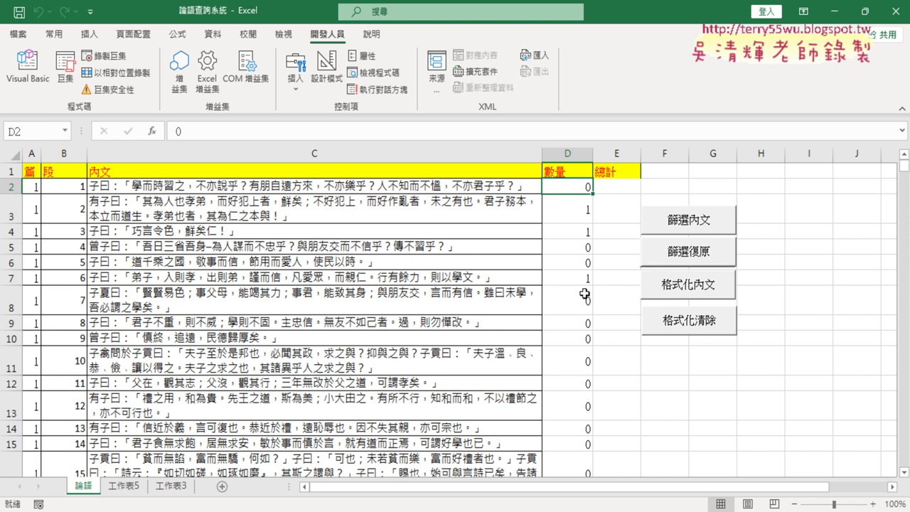
- Enter =SUM(D2:D502) in E2 with AutoSum, giving 110, and autofit column D
left_click(629, 184)
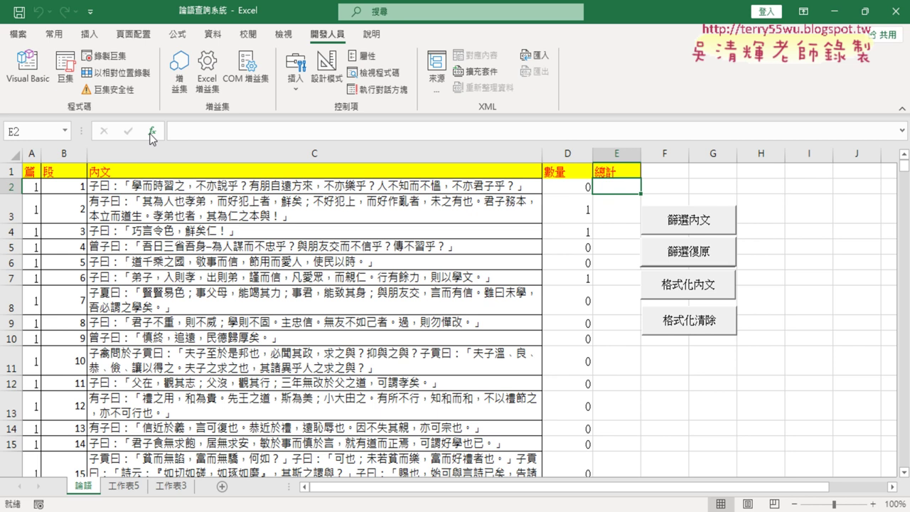
left_click(54, 34)
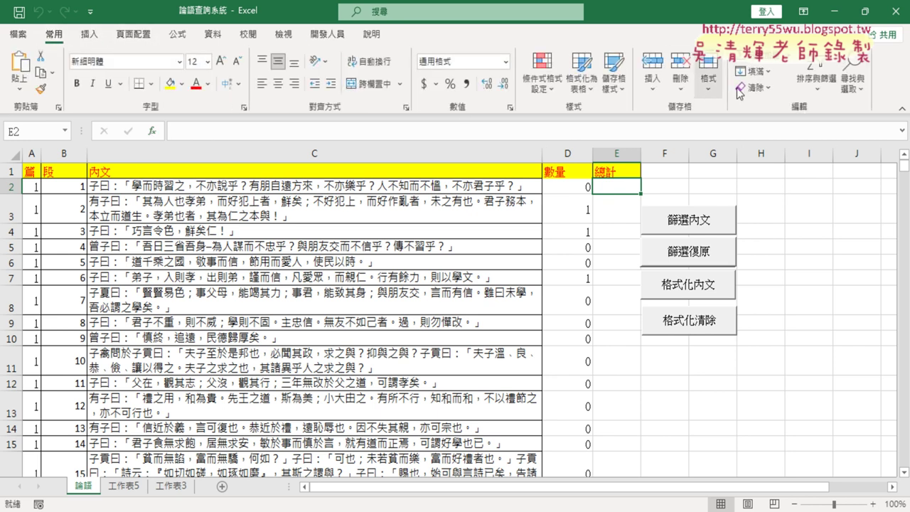
left_click(765, 60)
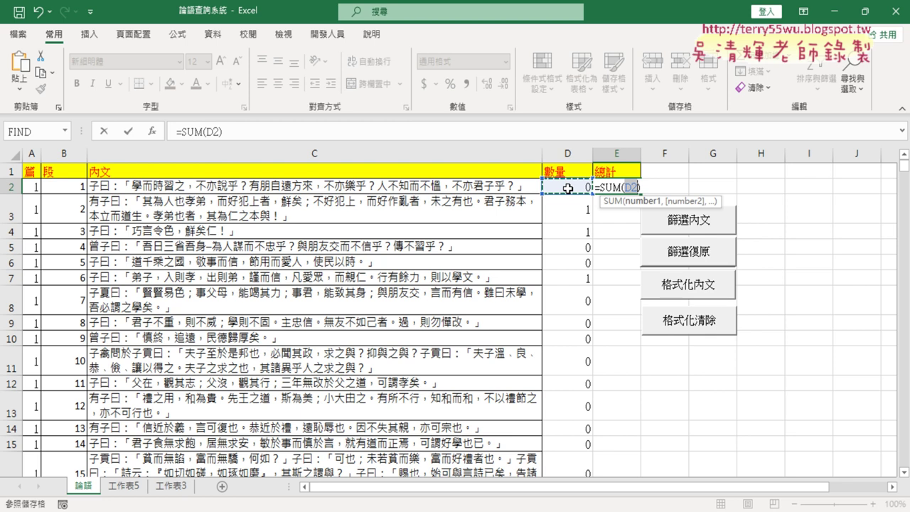
key("ctrl+shift+Down")
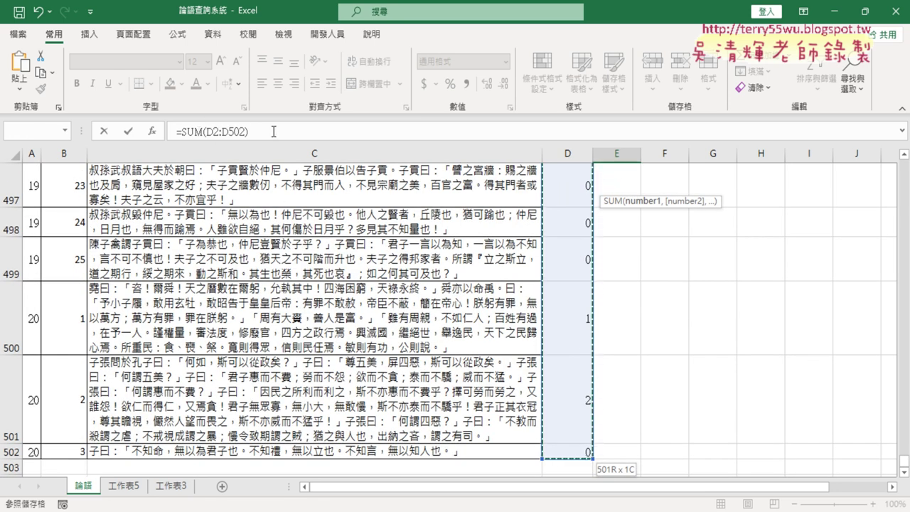
left_click(131, 132)
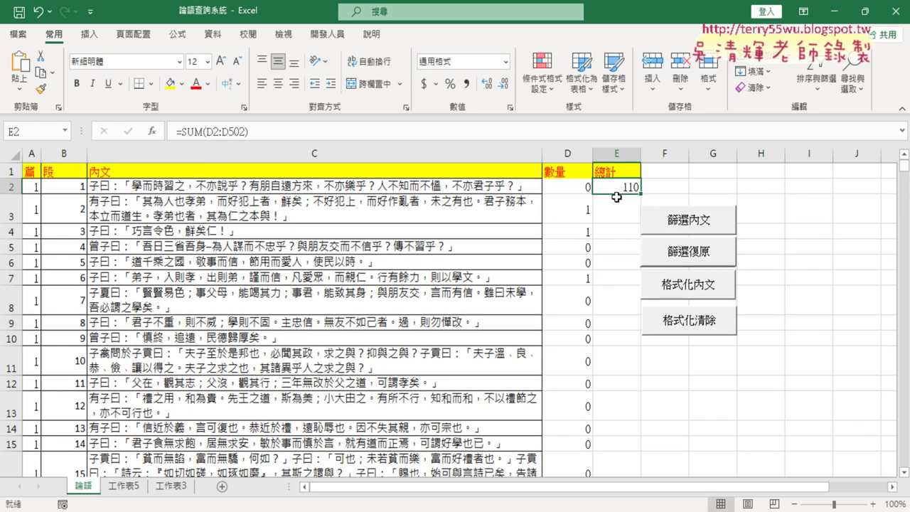
double_click(593, 157)
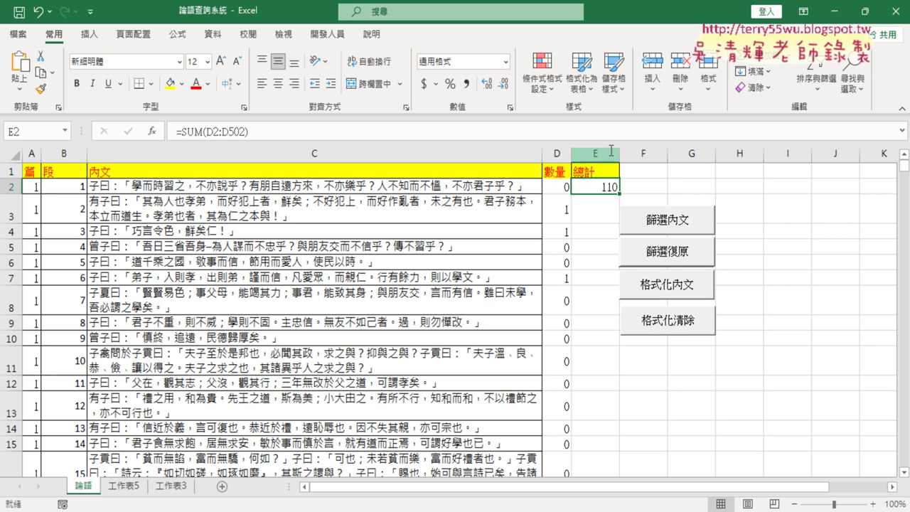
left_click(315, 36)
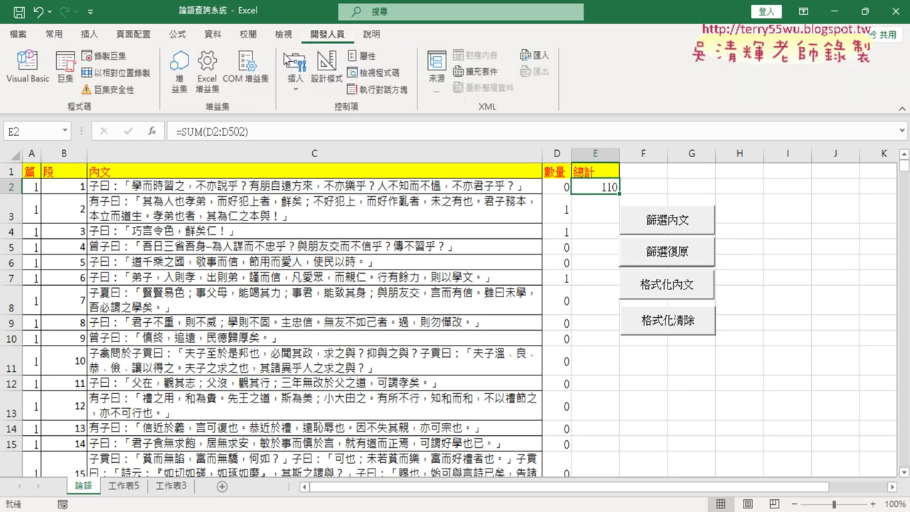
- Copy the x = InputBox line from 篩選內文 into the top of 數量 and replace "仁" with x
left_click(28, 68)
double_click(431, 346)
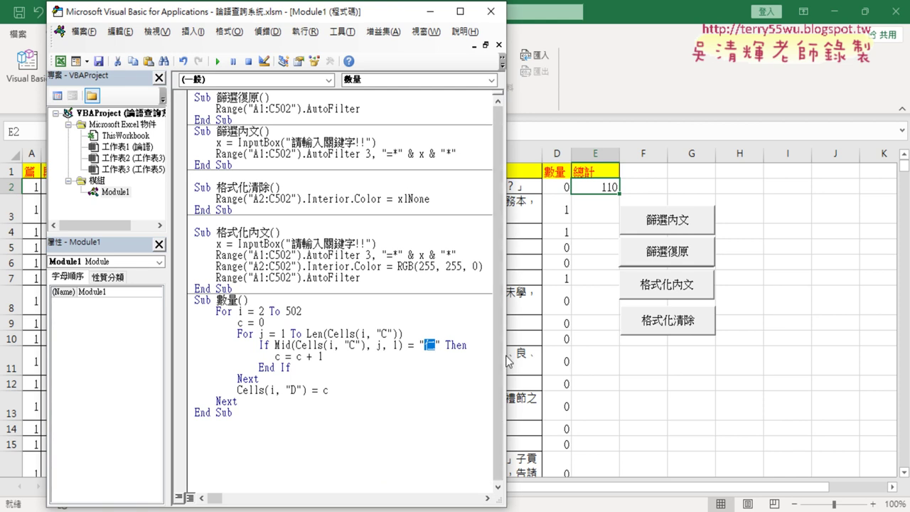
left_click_drag(506, 360, 583, 360)
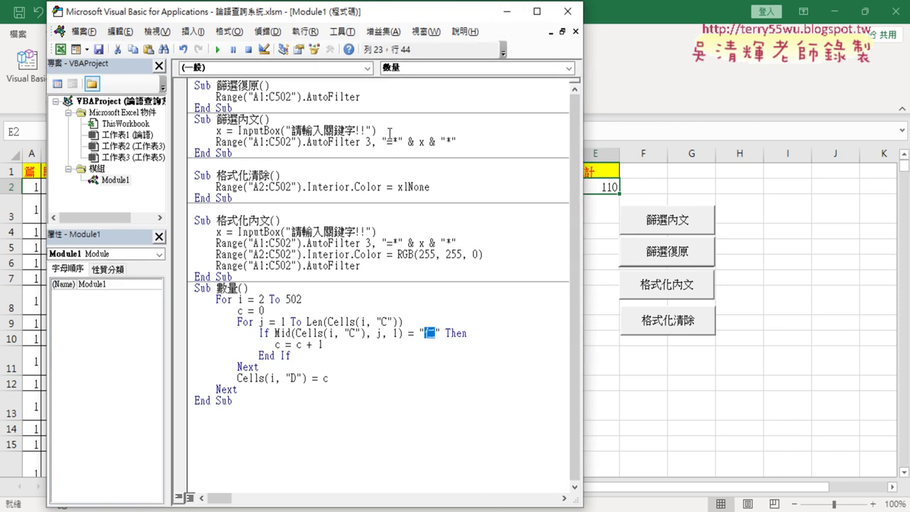
left_click_drag(377, 131, 216, 131)
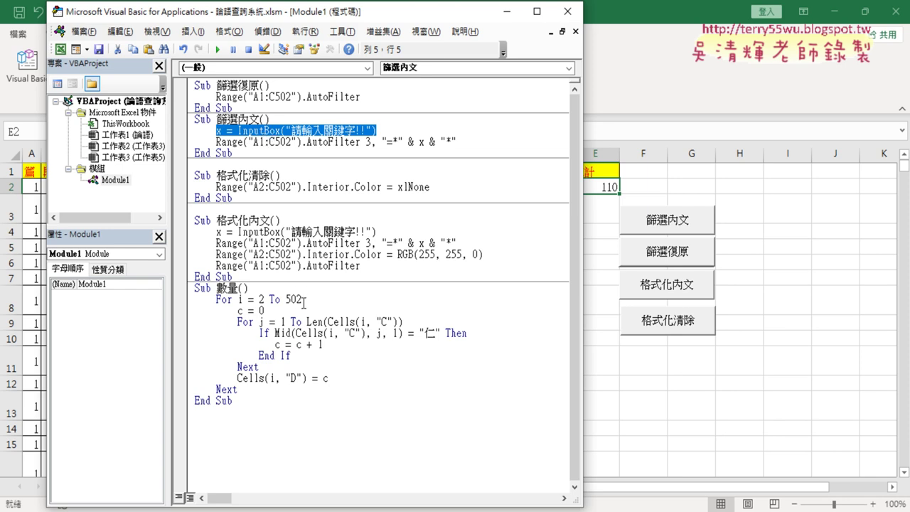
left_click(292, 285)
key("Return")
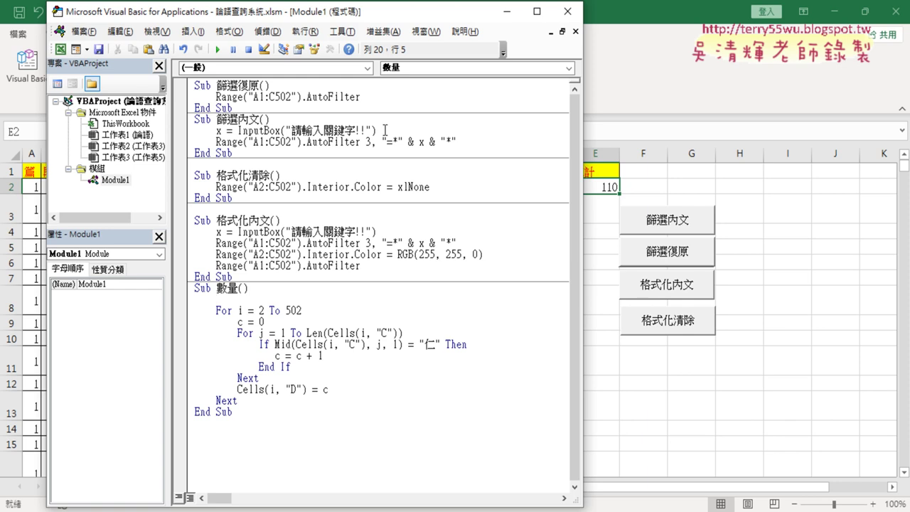
mouse_move(377, 130)
left_mouse_down()
mouse_move(217, 130)
mouse_move(224, 301)
left_mouse_up()
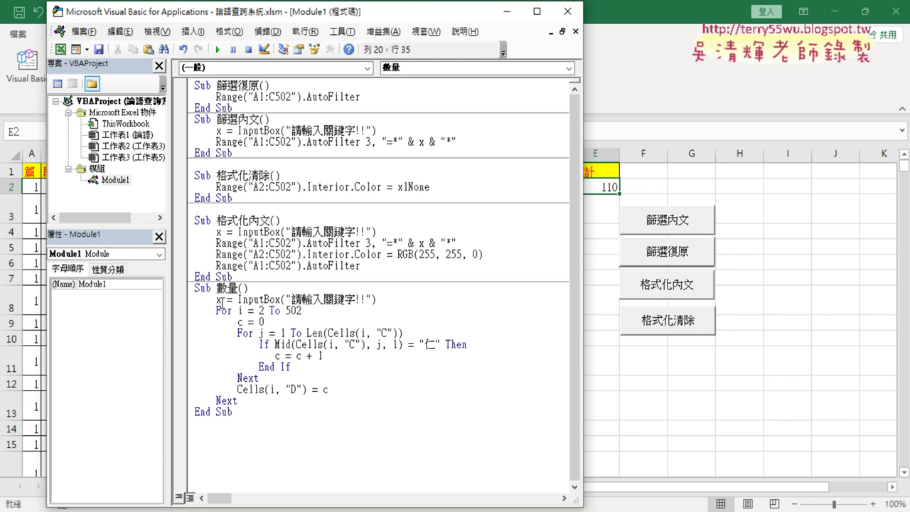
double_click(218, 299)
left_click_drag(419, 344, 441, 344)
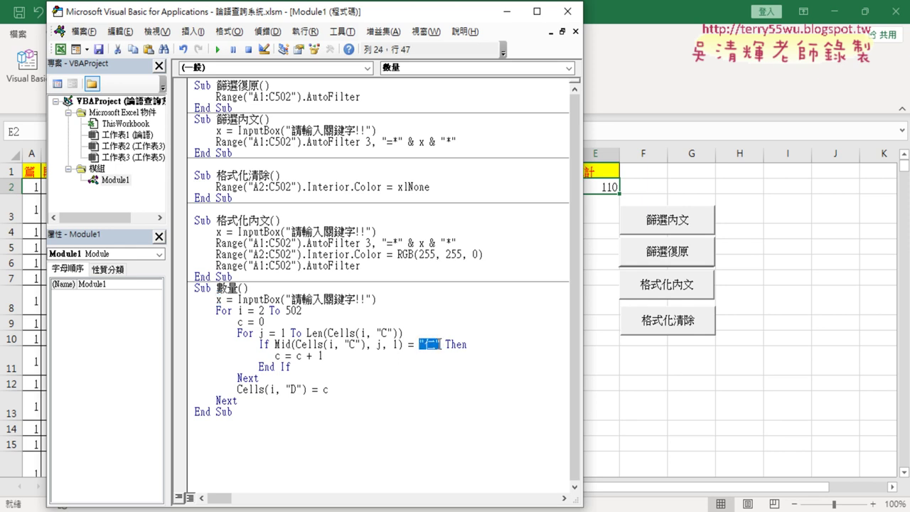
type("x")
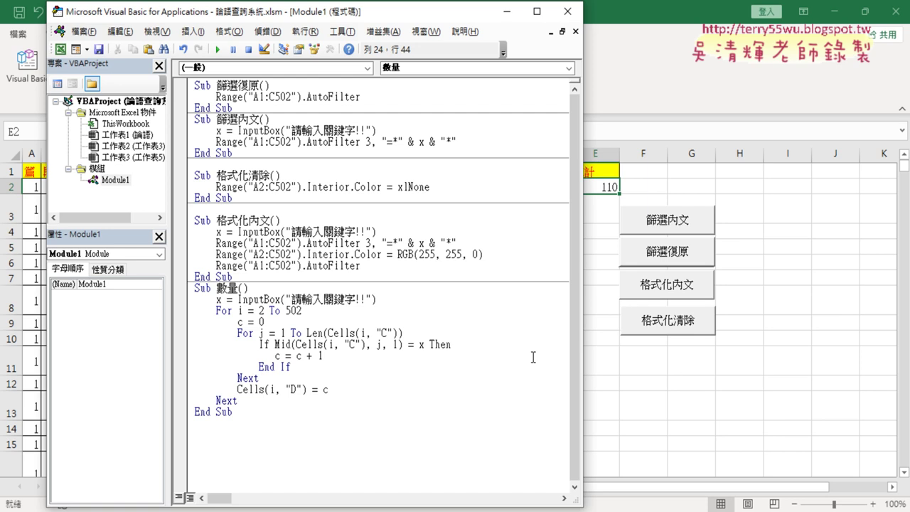
- Run the updated 數量 macro with the keyword 義
left_click_drag(582, 199, 438, 206)
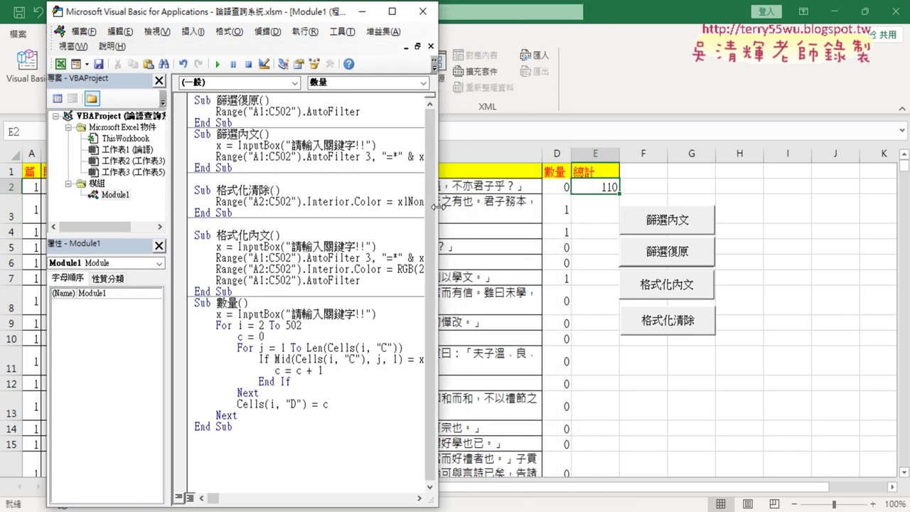
left_click(218, 64)
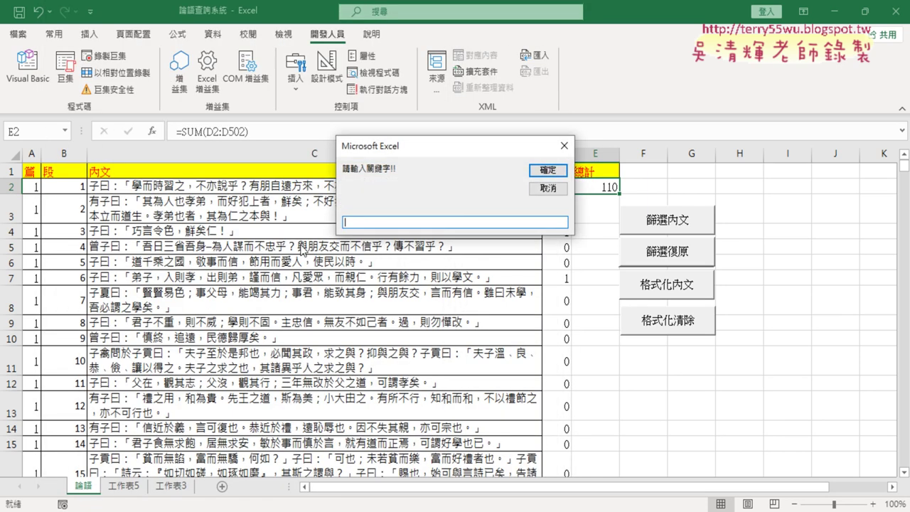
type("e")
type("一")
key("Down")
key("Down")
key("Down")
key("Down")
key("Down")
key("Down")
key("Down")
key("Down")
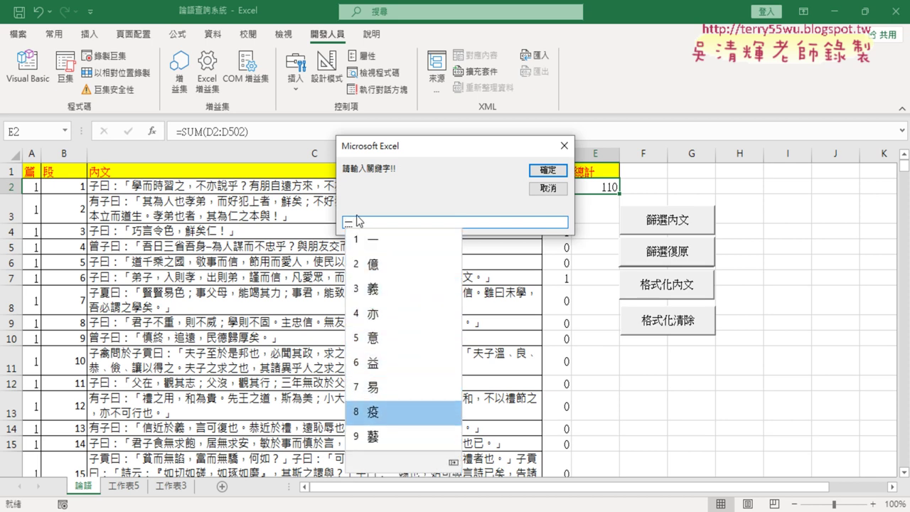
key("Up")
key("Up")
key("Up")
key("Up")
key("Up")
key("Return")
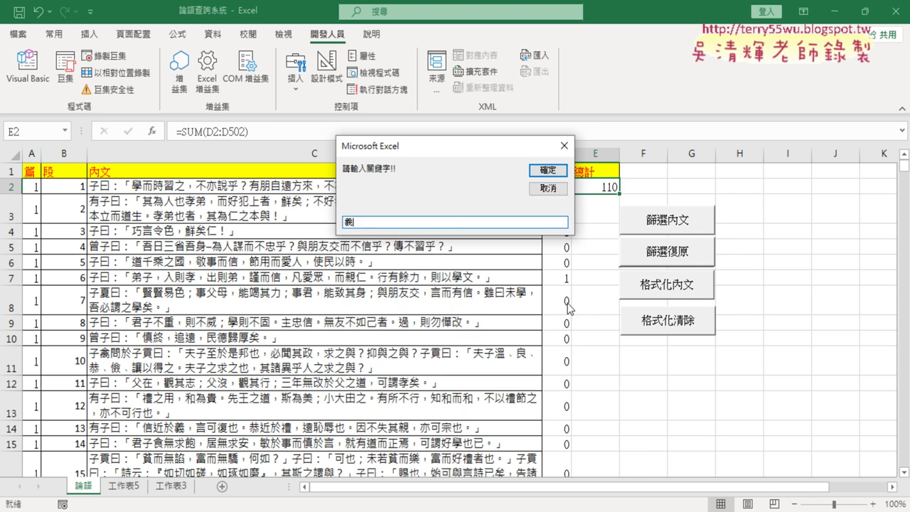
left_click(548, 173)
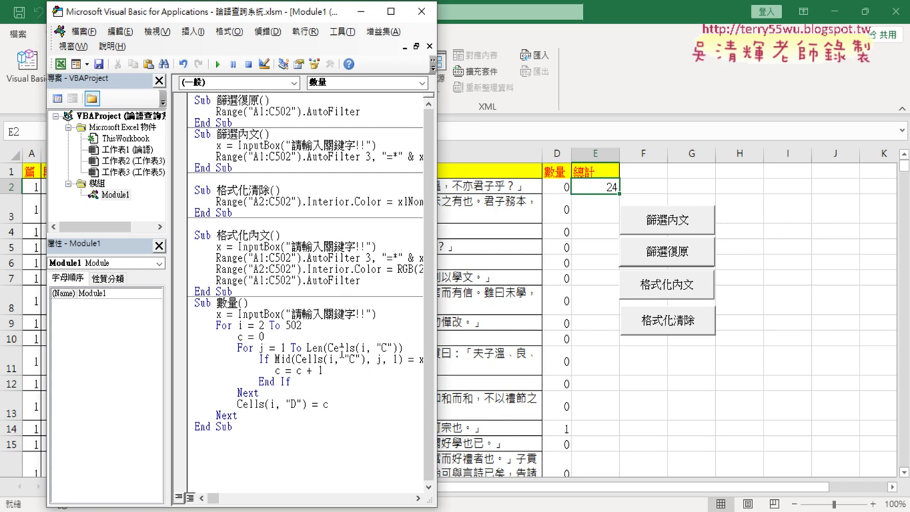
- Run 數量 again and enter 至 as the keyword with the Chinese IME
left_click(218, 64)
type("習")
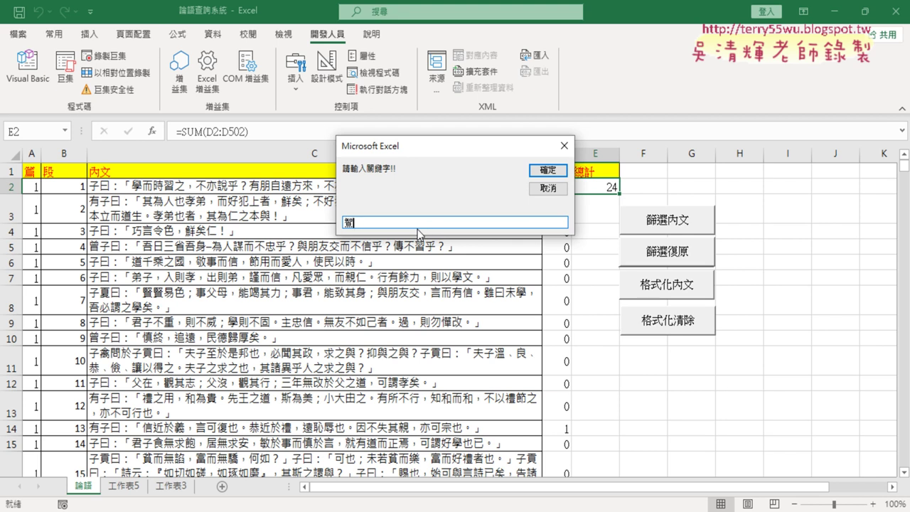
key("Down")
key("Down")
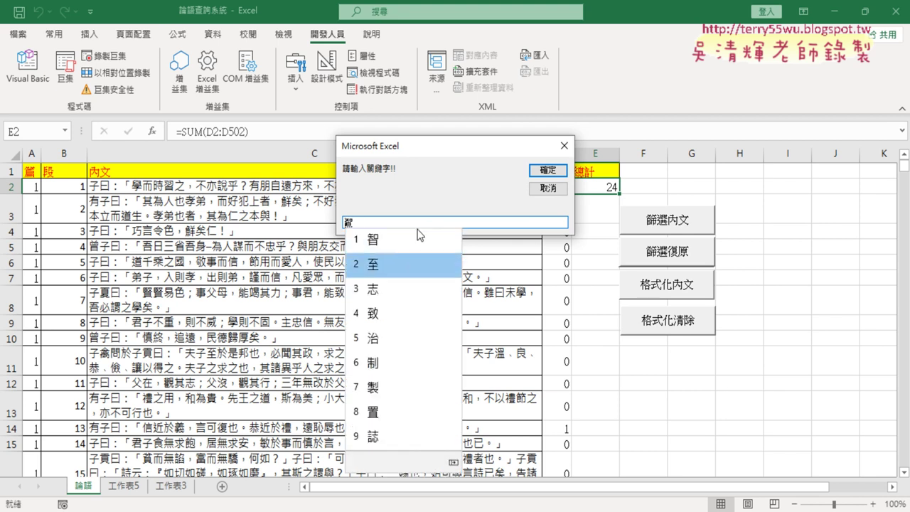
key("Down")
key("Down")
key("Down")
key("Down")
key("Down")
key("Down")
key("Down")
key("Down")
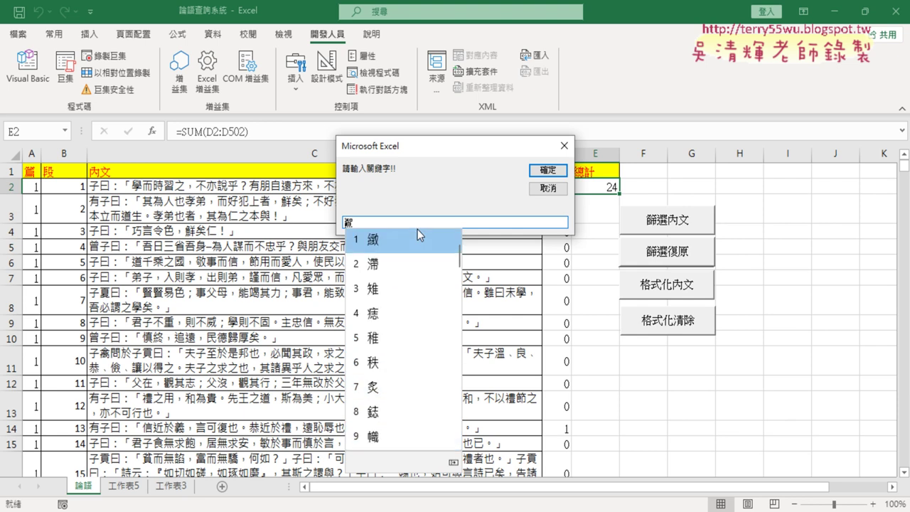
key("Down")
key("Up")
key("Up")
key("Up")
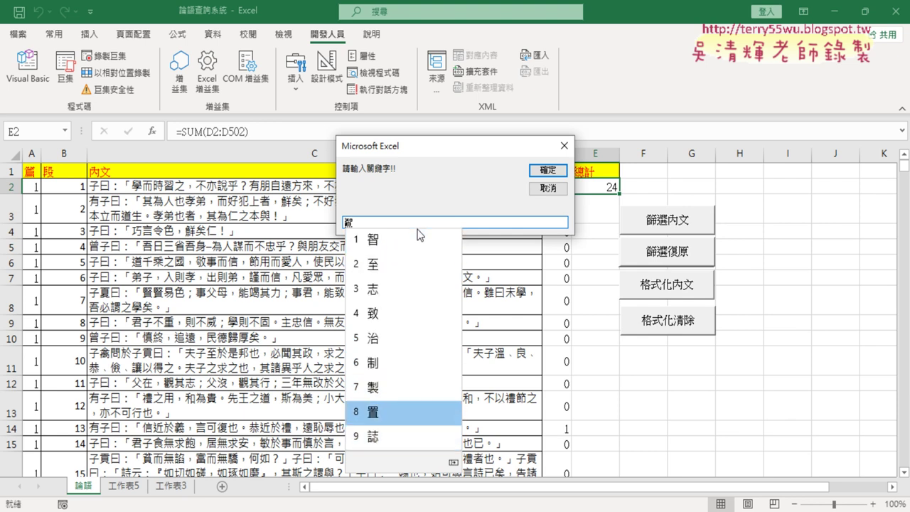
key("Return")
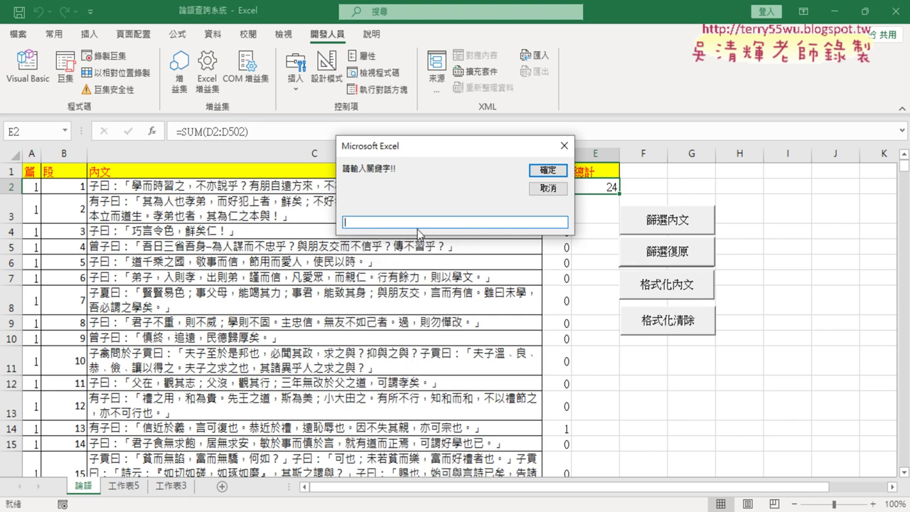
key("5")
key("4")
key("Down")
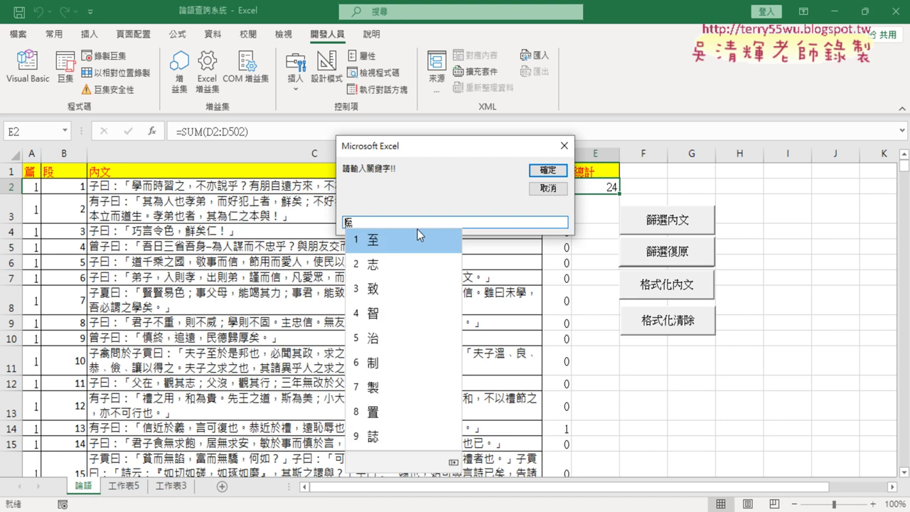
key("Down")
key("Down")
key("Down")
key("Down")
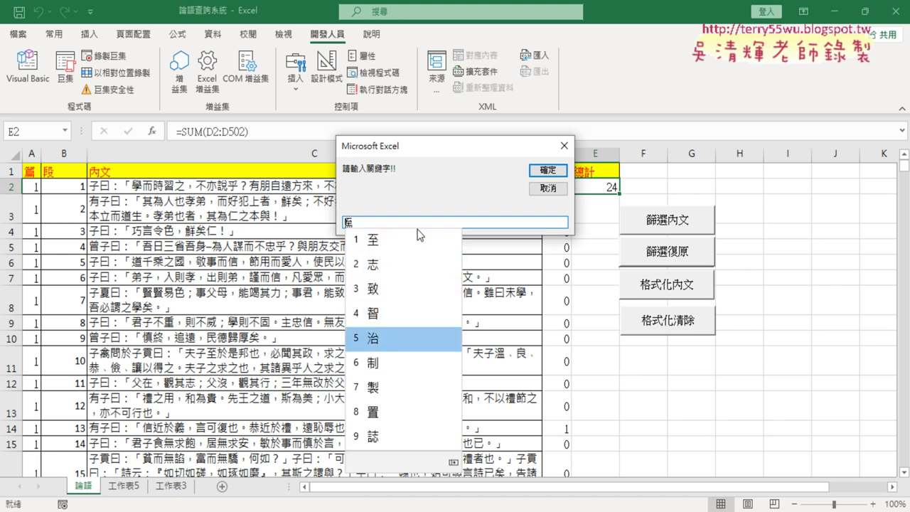
key("1")
- Change the keyword to 知 and confirm, refilling column D with E2 totalling 114
key("BackSpace")
key("5")
key("space")
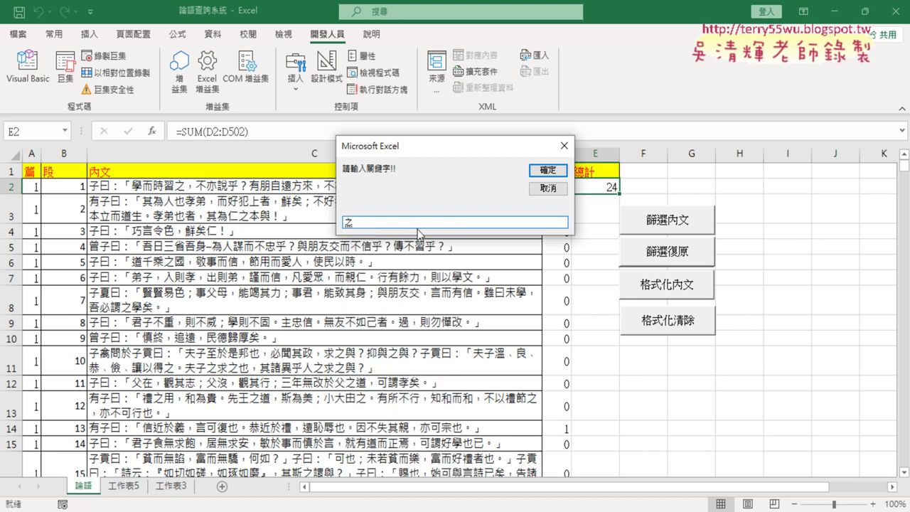
key("Down")
key("Down")
key("Down")
key("Down")
key("Return")
left_click(552, 171)
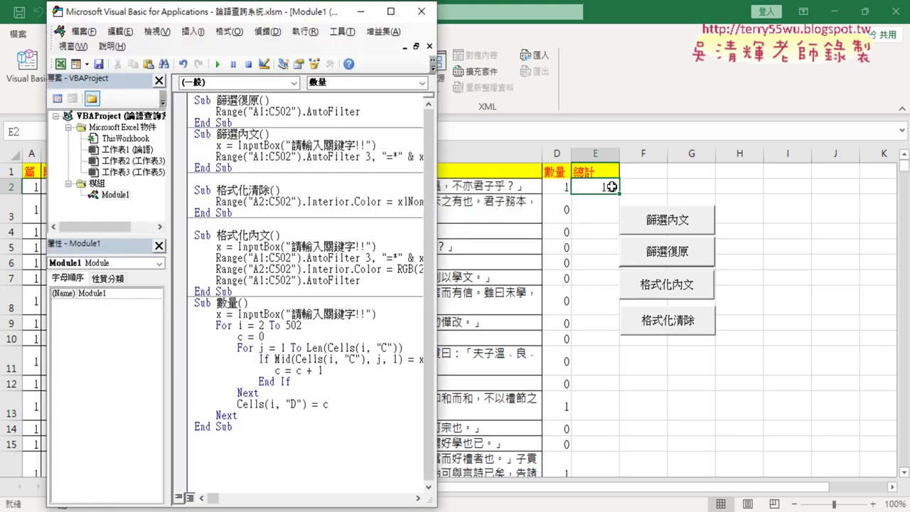
left_click(368, 18)
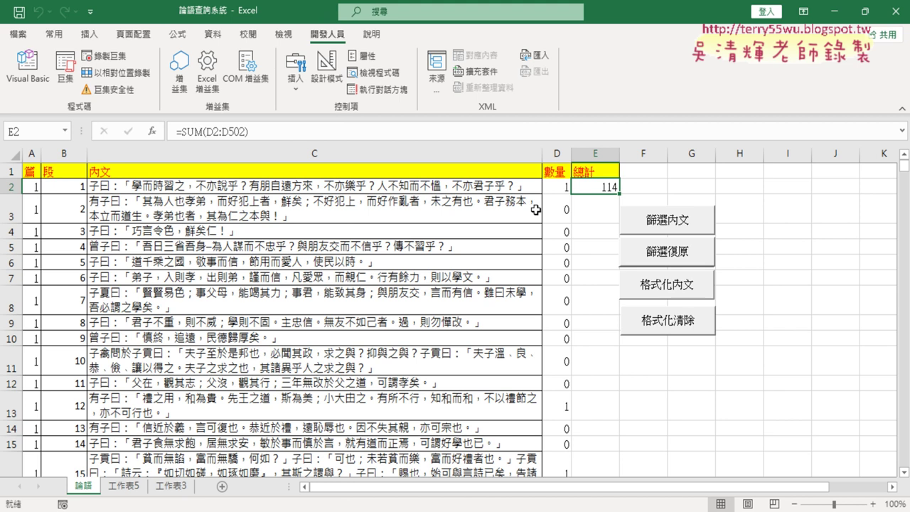
- Turn on filtering and hide rows whose 數量 count is 0
left_click(553, 171)
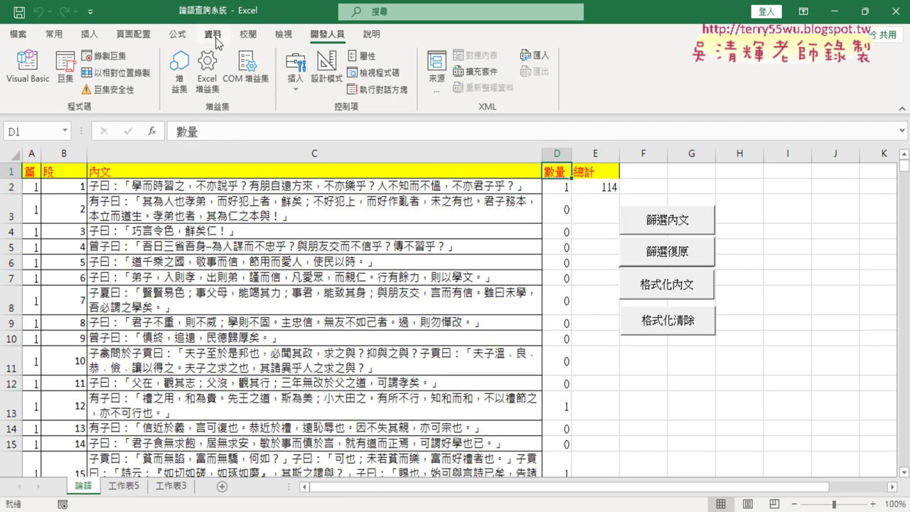
left_click(212, 34)
left_click(366, 79)
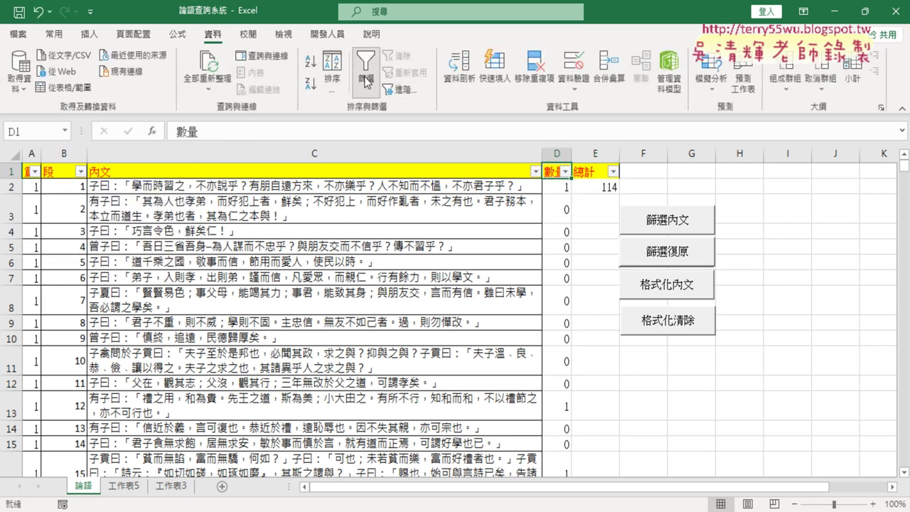
left_click(567, 172)
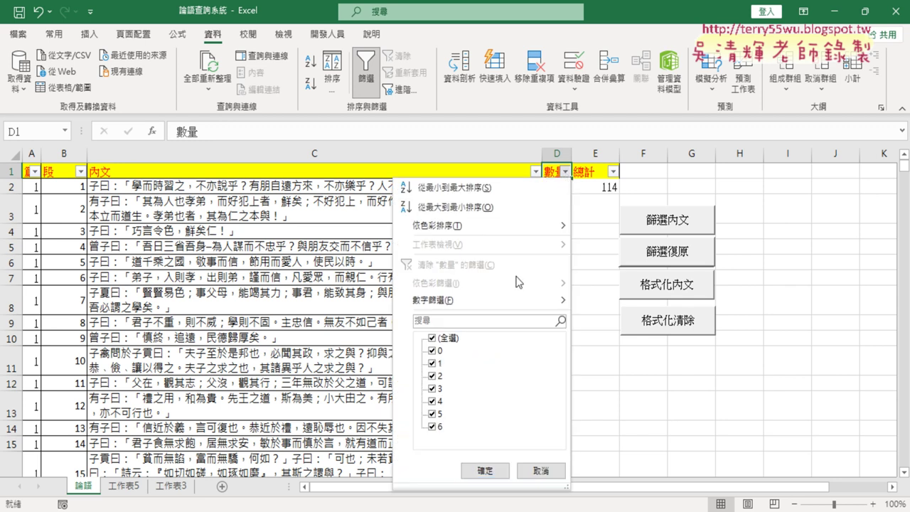
left_click(433, 350)
left_click(485, 471)
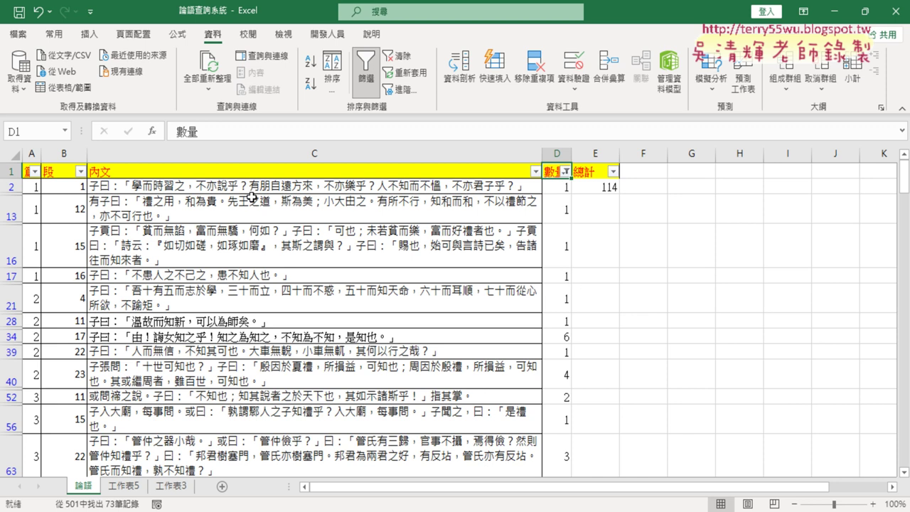
- Edit cell C2 and highlight the character 知 in the first passage
left_click(404, 190)
double_click(402, 186)
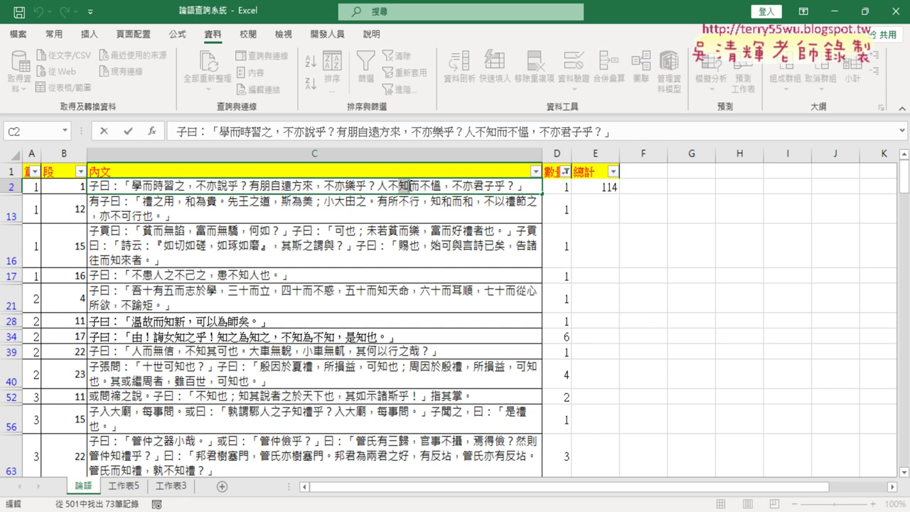
left_click_drag(409, 187, 401, 187)
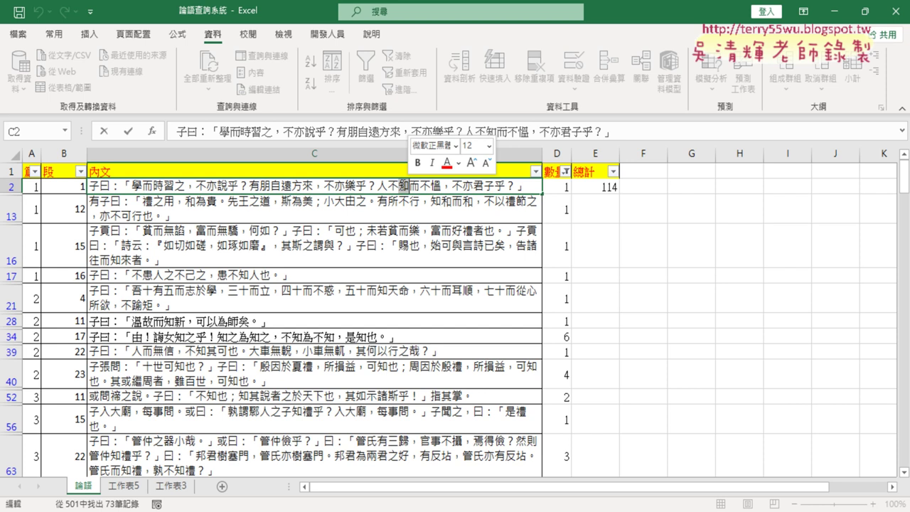
left_click(426, 248)
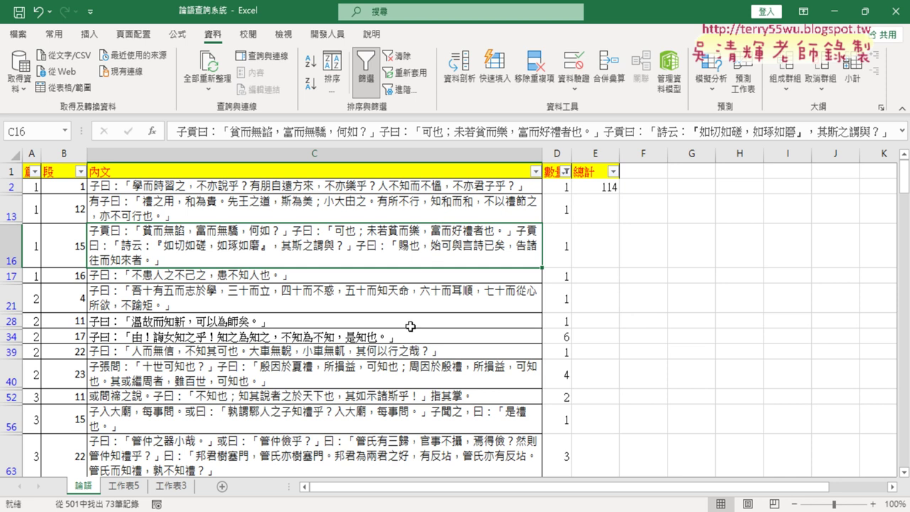
- Scroll the Google Doc to the second Sub 數量 code, then clear Excel's filter with Ctrl+Shift+L
key("alt+Tab")
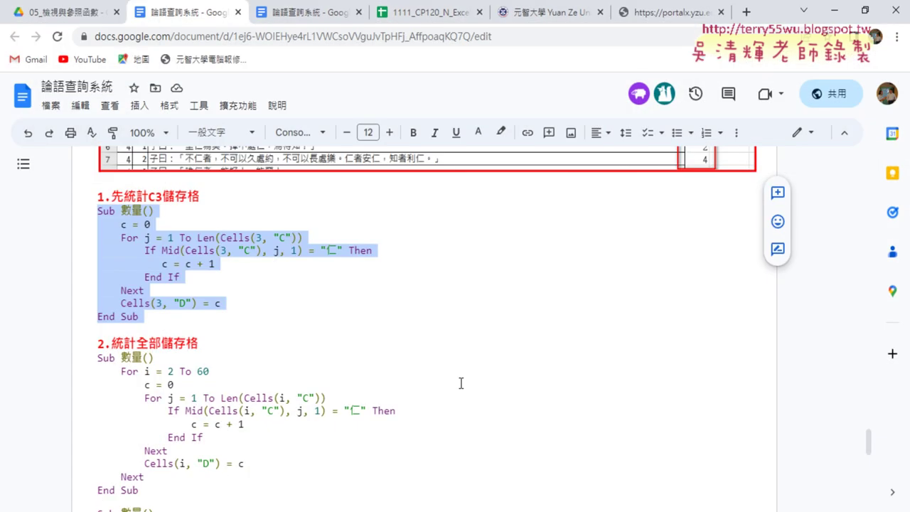
scroll(461, 383, "up", 2)
scroll(461, 383, "up", 3)
scroll(461, 383, "up", 1)
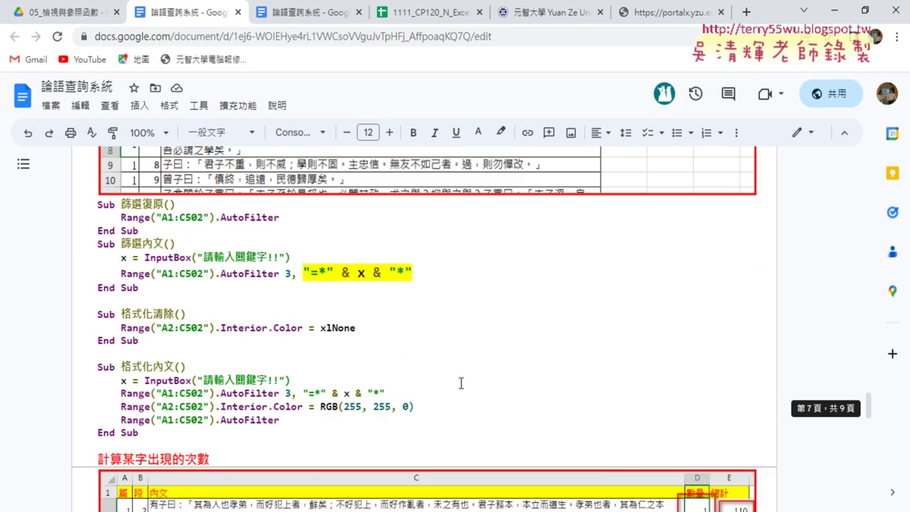
scroll(460, 384, "down", 4)
scroll(461, 383, "down", 3)
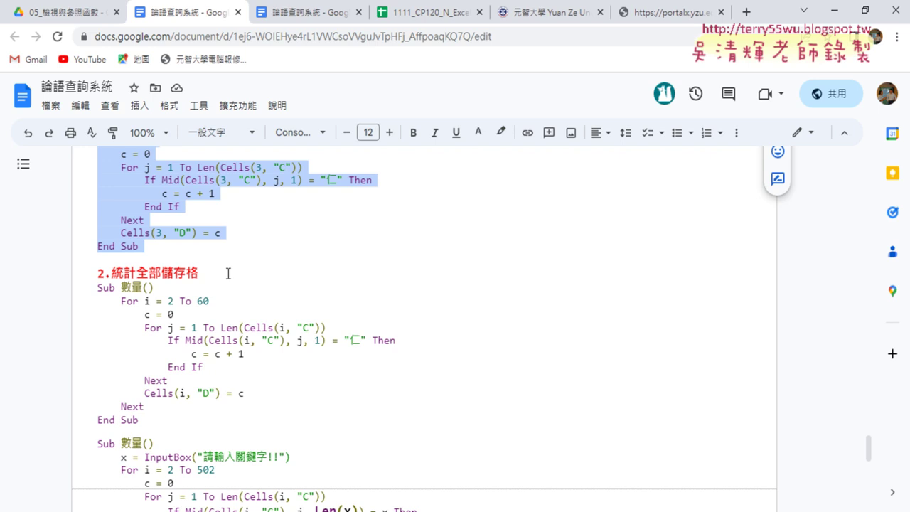
scroll(229, 389, "down", 2)
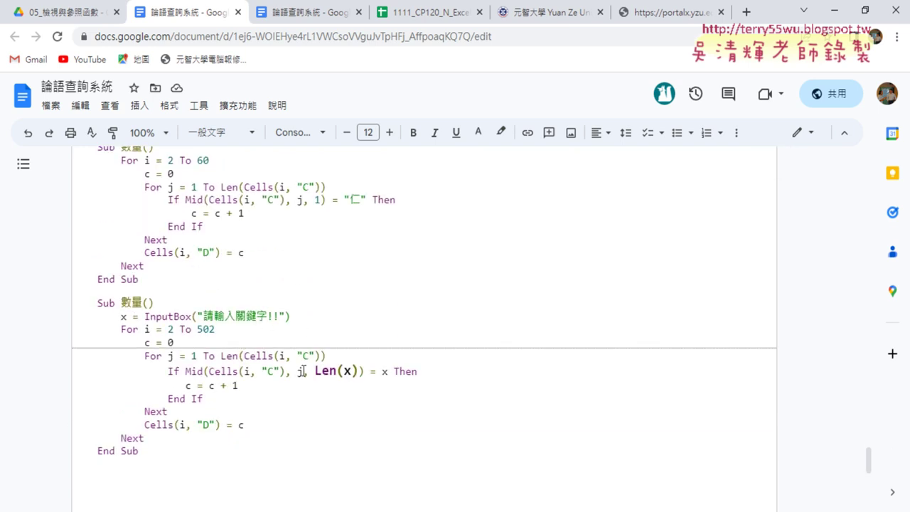
left_click(865, 11)
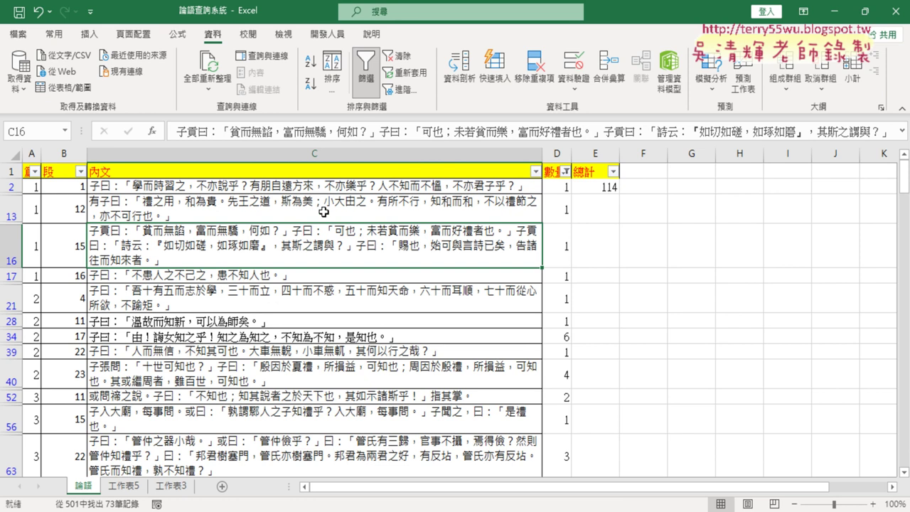
key("ctrl+shift+l")
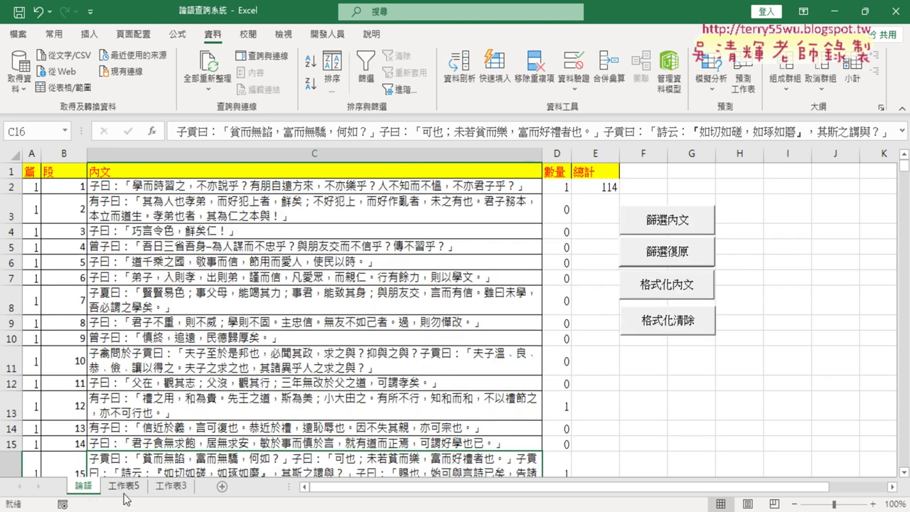
- Switch back to the Google Doc and scroll up to the 五常統計圖表 chart and COUNTIF table
key("alt+Tab")
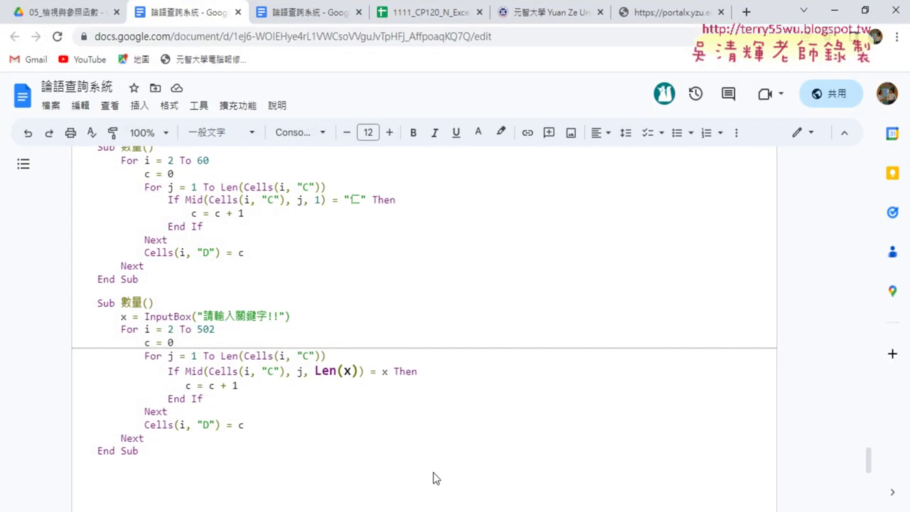
scroll(355, 305, "up", 5)
scroll(348, 311, "up", 5)
scroll(347, 312, "up", 5)
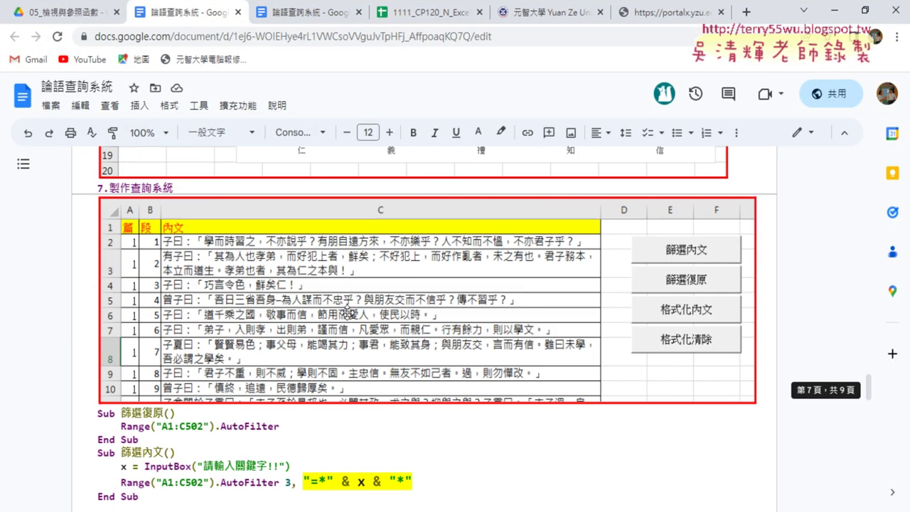
scroll(347, 312, "up", 3)
scroll(346, 312, "up", 3)
scroll(347, 312, "down", 1)
scroll(347, 312, "up", 1)
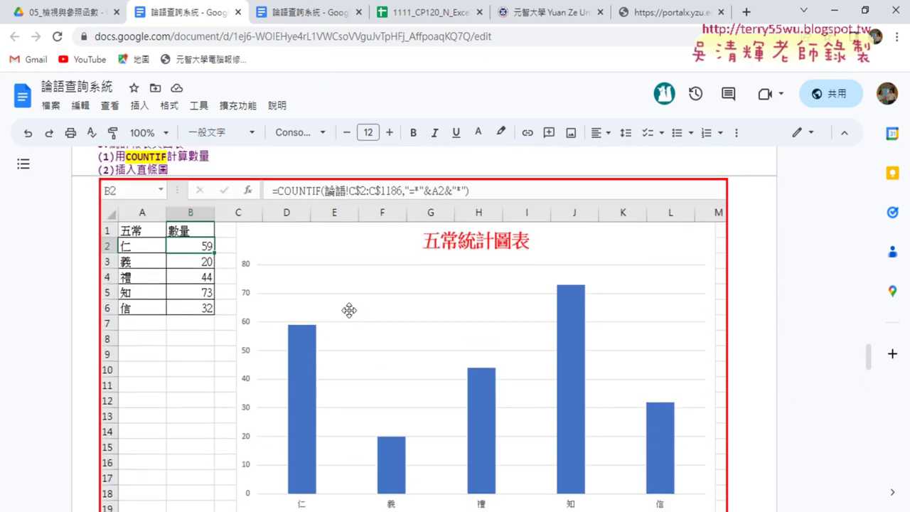